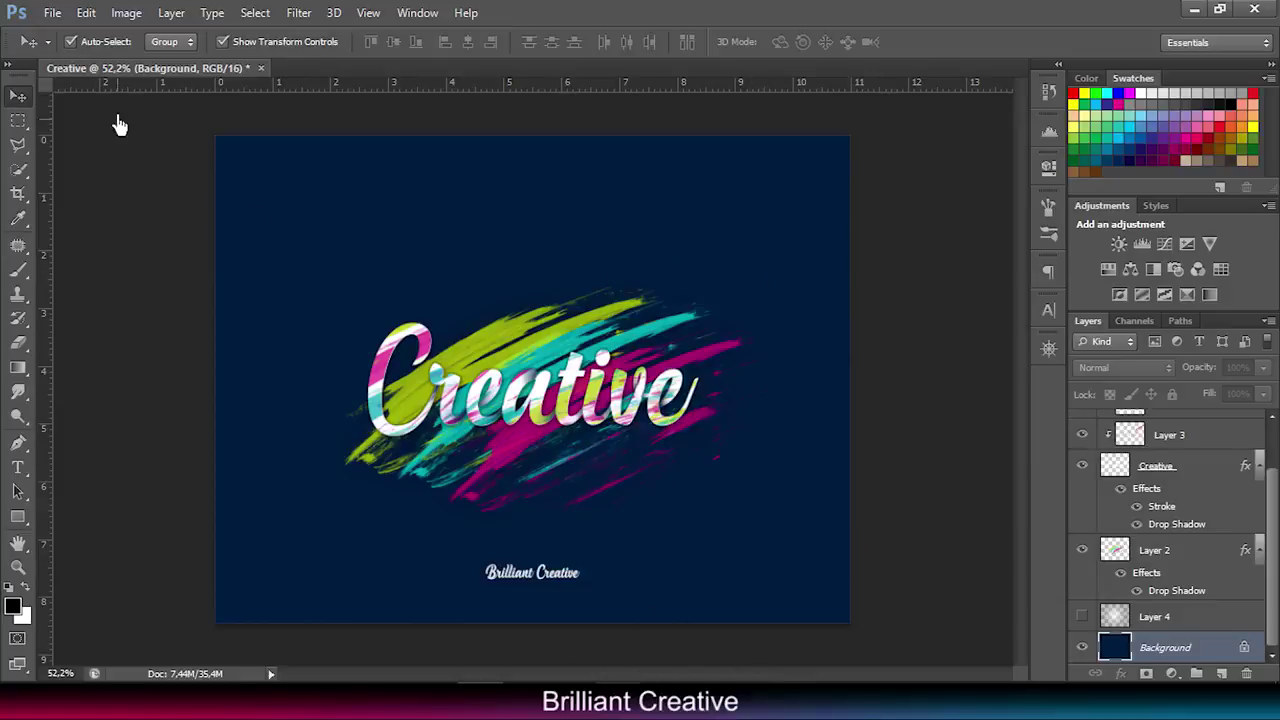
Step: Look over the finished navy 'Creative' artwork and bring up the File menu
{"action": "left_click", "coordinate": [52, 12]}
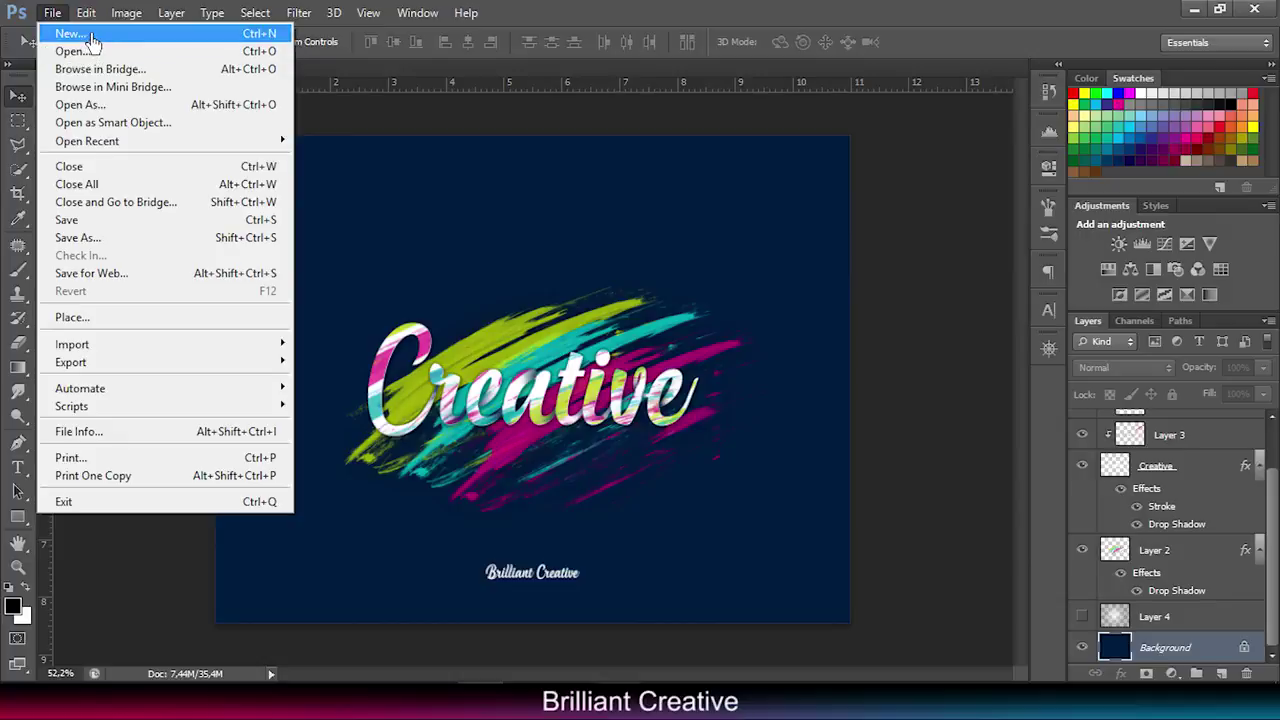
Step: Create a new untitled document with the default settings
{"action": "key", "text": "Escape"}
{"action": "key", "text": "ctrl+n"}
{"action": "left_click", "coordinate": [829, 165]}
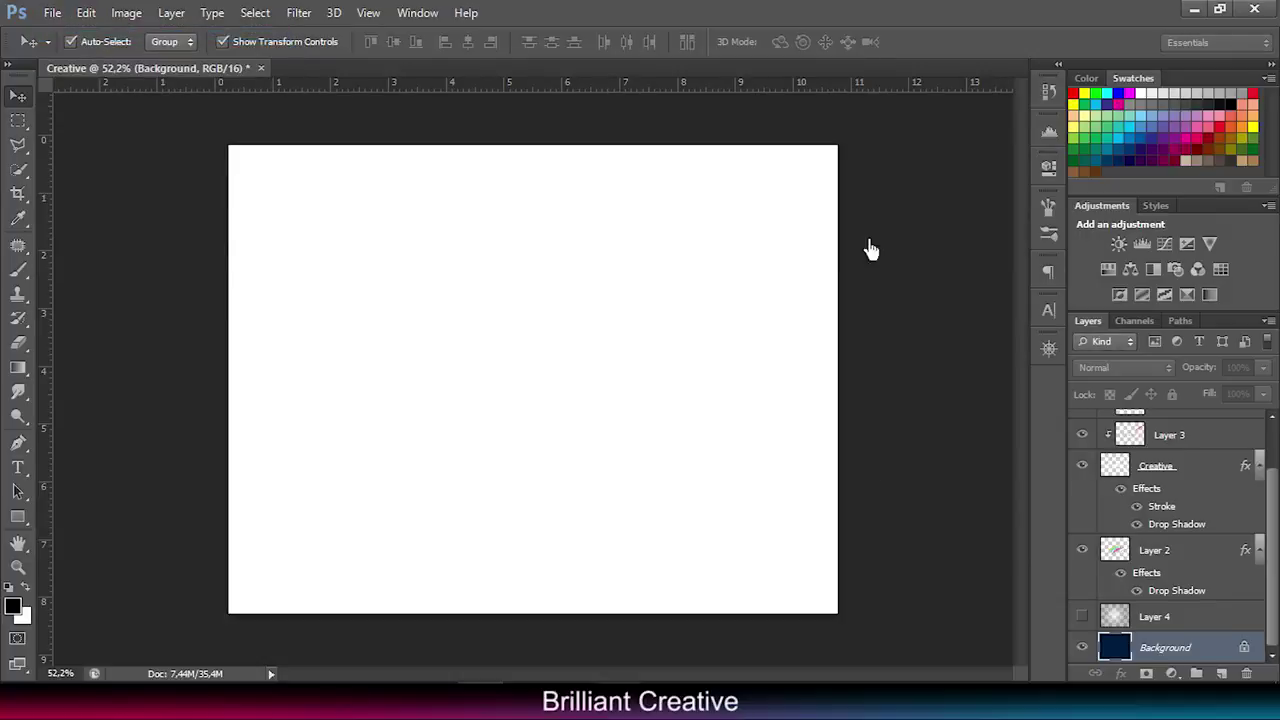
Step: Sample the dark navy from the Creative artwork's background as the foreground colour
{"action": "left_click", "coordinate": [143, 72]}
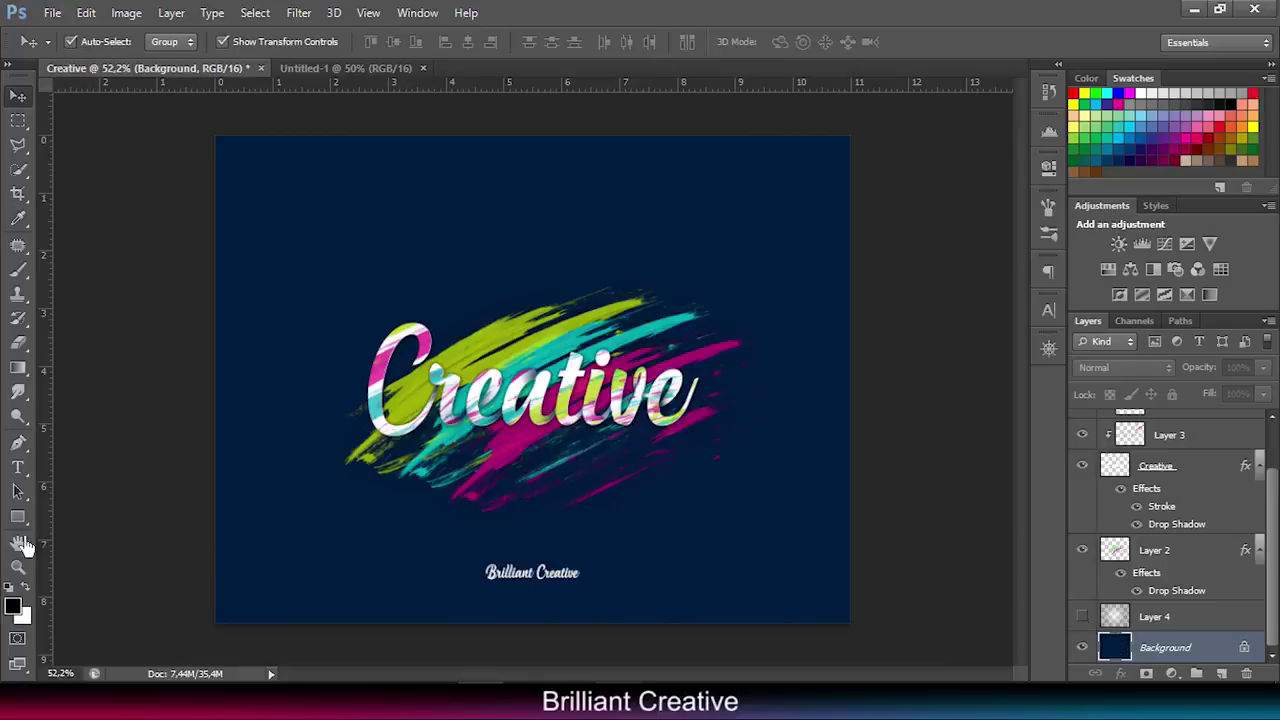
{"action": "left_click", "coordinate": [13, 605]}
{"action": "left_click", "coordinate": [355, 275]}
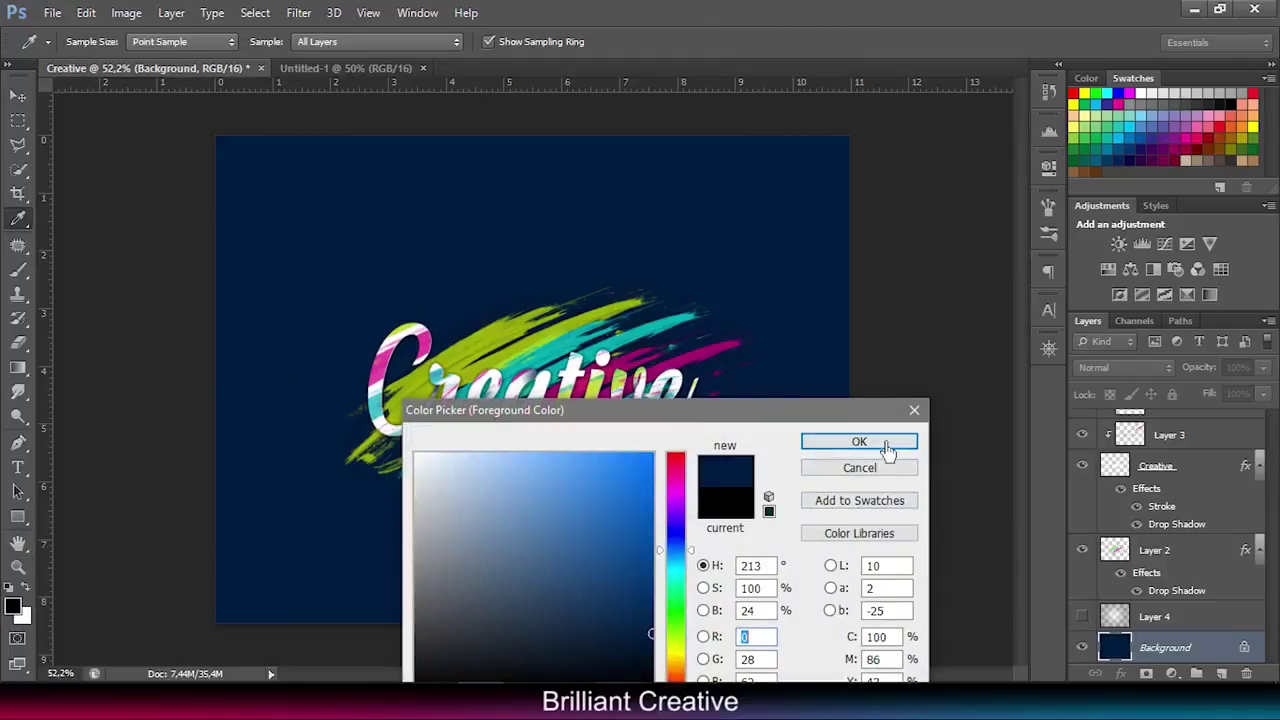
{"action": "left_click", "coordinate": [886, 444]}
{"action": "key", "text": "v"}
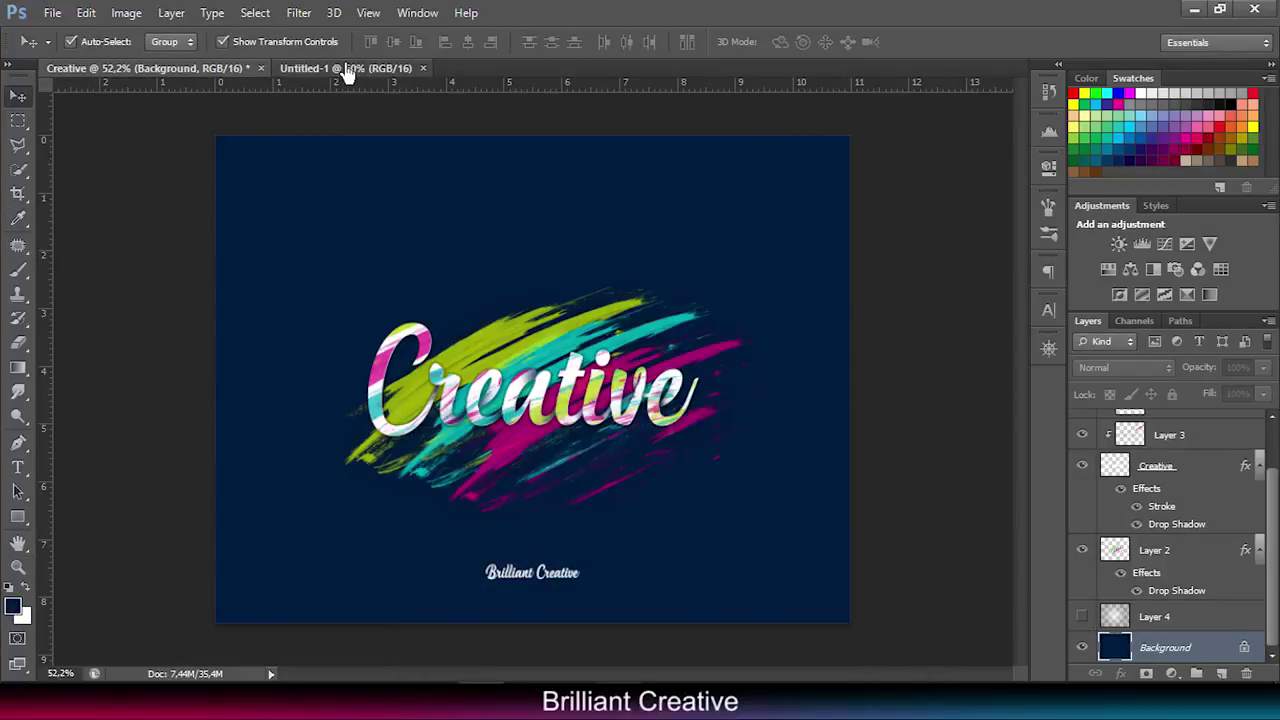
Step: Fill the Untitled-1 canvas with the sampled navy using the Paint Bucket
{"action": "left_click", "coordinate": [343, 68]}
{"action": "left_click", "coordinate": [24, 377]}
{"action": "left_click", "coordinate": [72, 393]}
{"action": "left_click", "coordinate": [472, 432]}
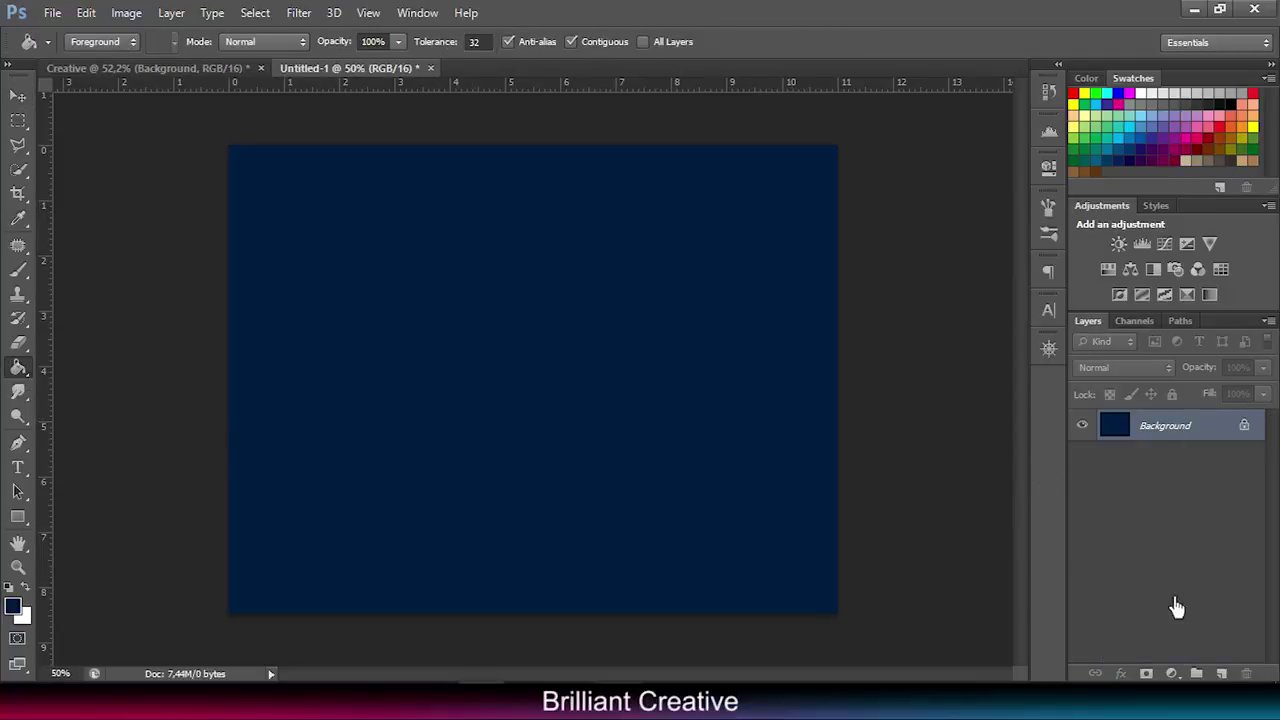
{"action": "left_click", "coordinate": [18, 467]}
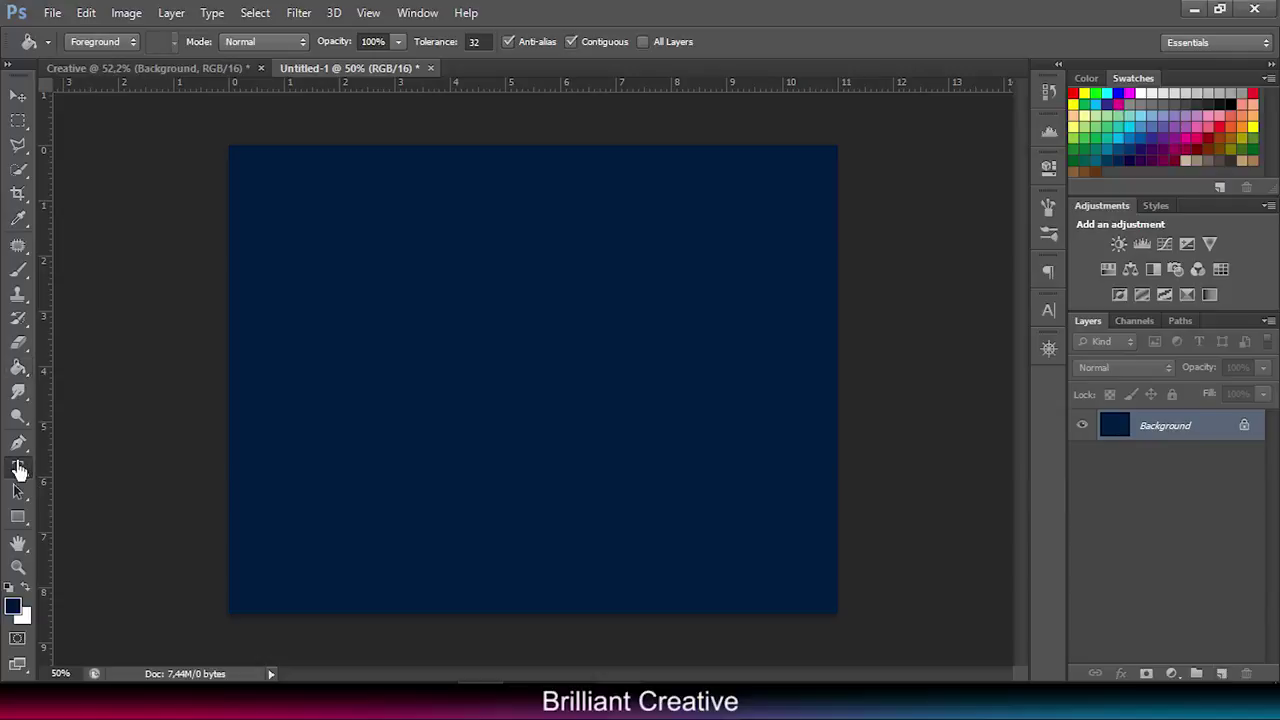
Step: Type 'Creative' in white near the canvas centre and commit it
{"action": "left_click", "coordinate": [600, 42]}
{"action": "left_click_drag", "start_coordinate": [503, 506], "coordinate": [365, 435]}
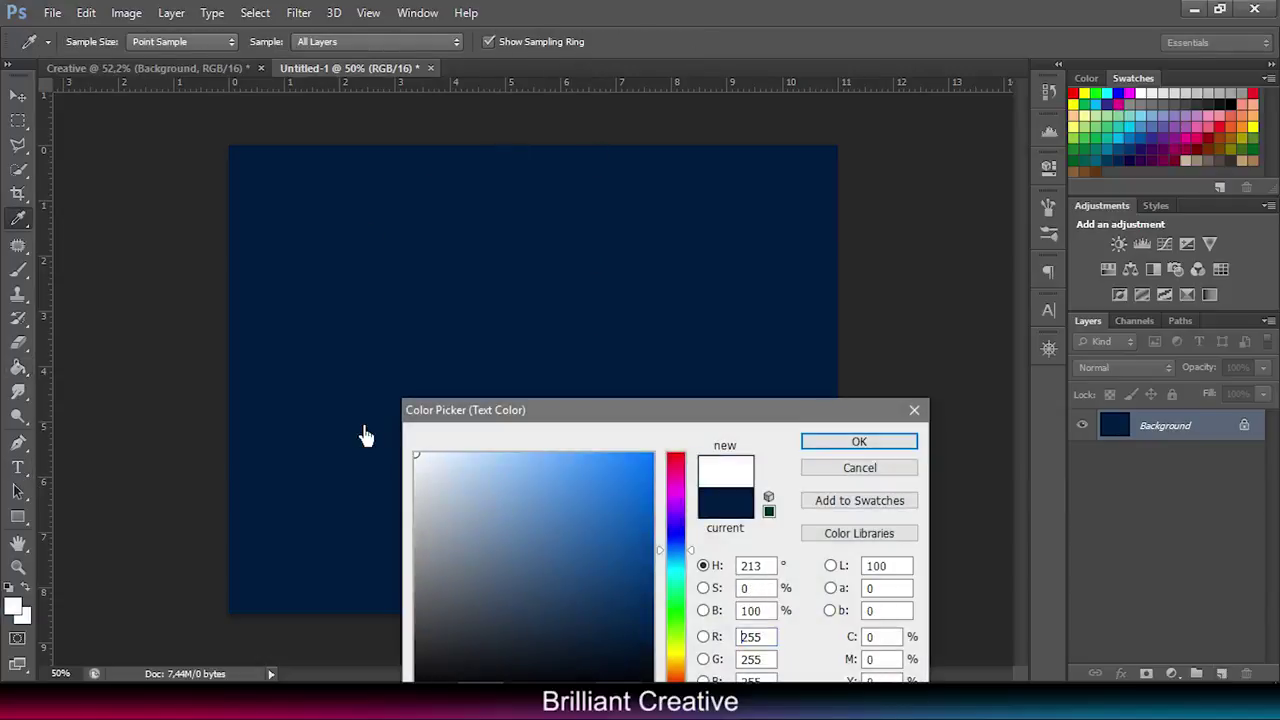
{"action": "left_click", "coordinate": [810, 444]}
{"action": "left_click", "coordinate": [447, 390]}
{"action": "type", "text": "Cre"}
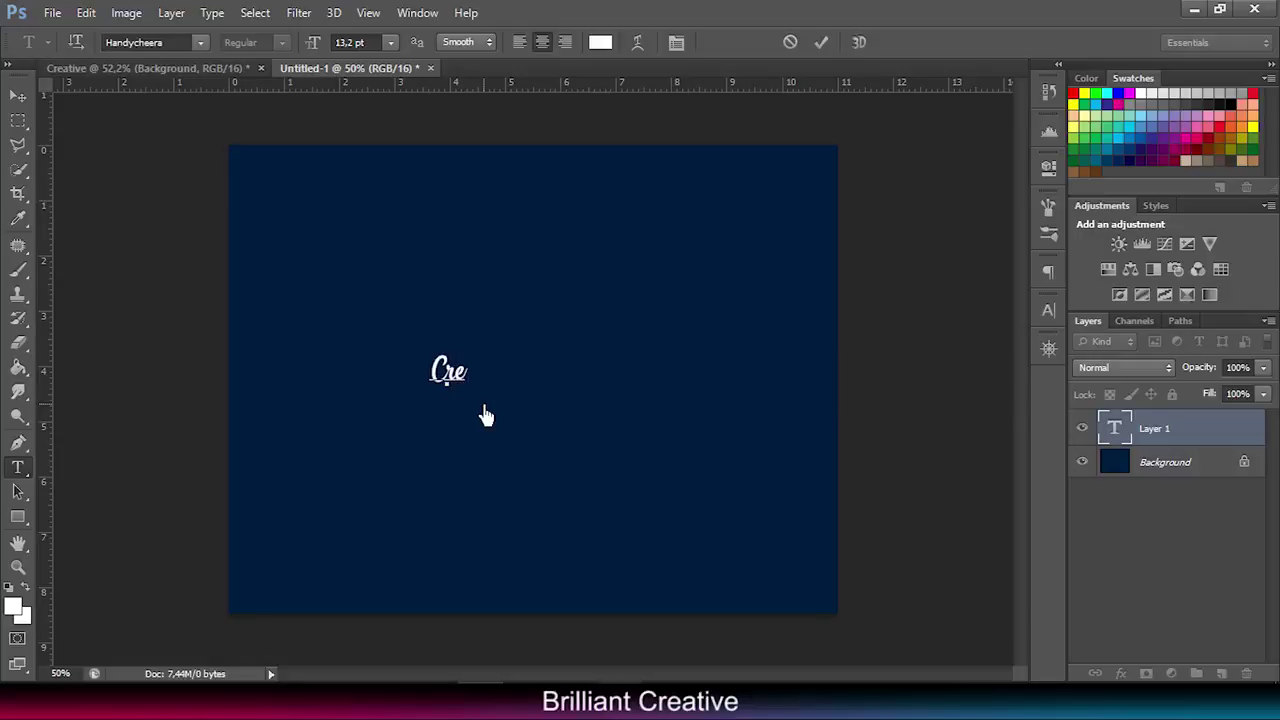
{"action": "type", "text": "ati"}
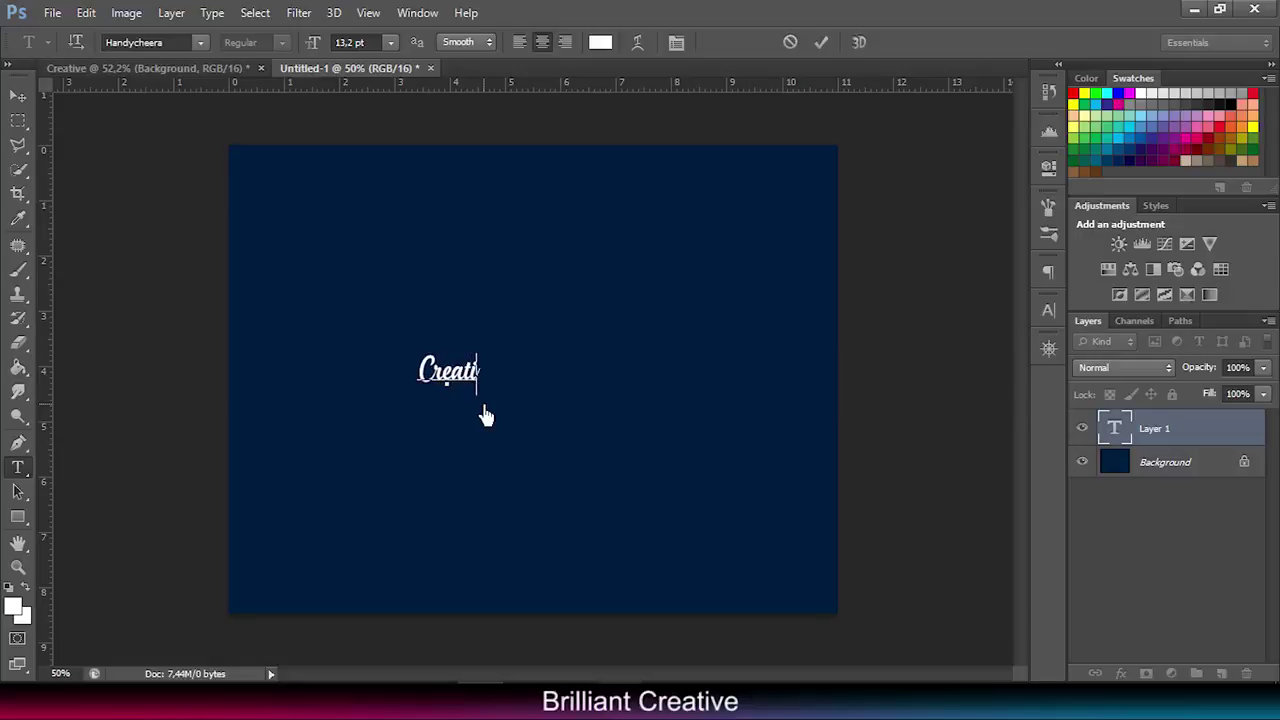
{"action": "type", "text": "ve"}
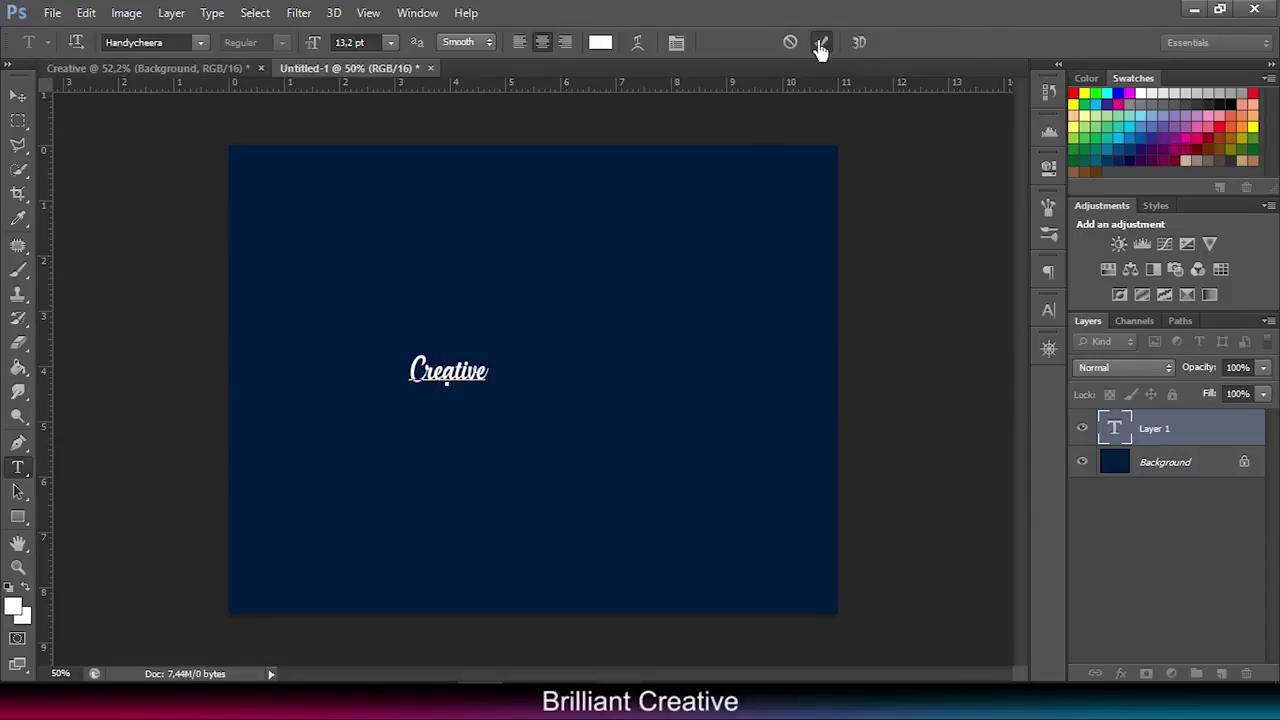
{"action": "left_click", "coordinate": [821, 42]}
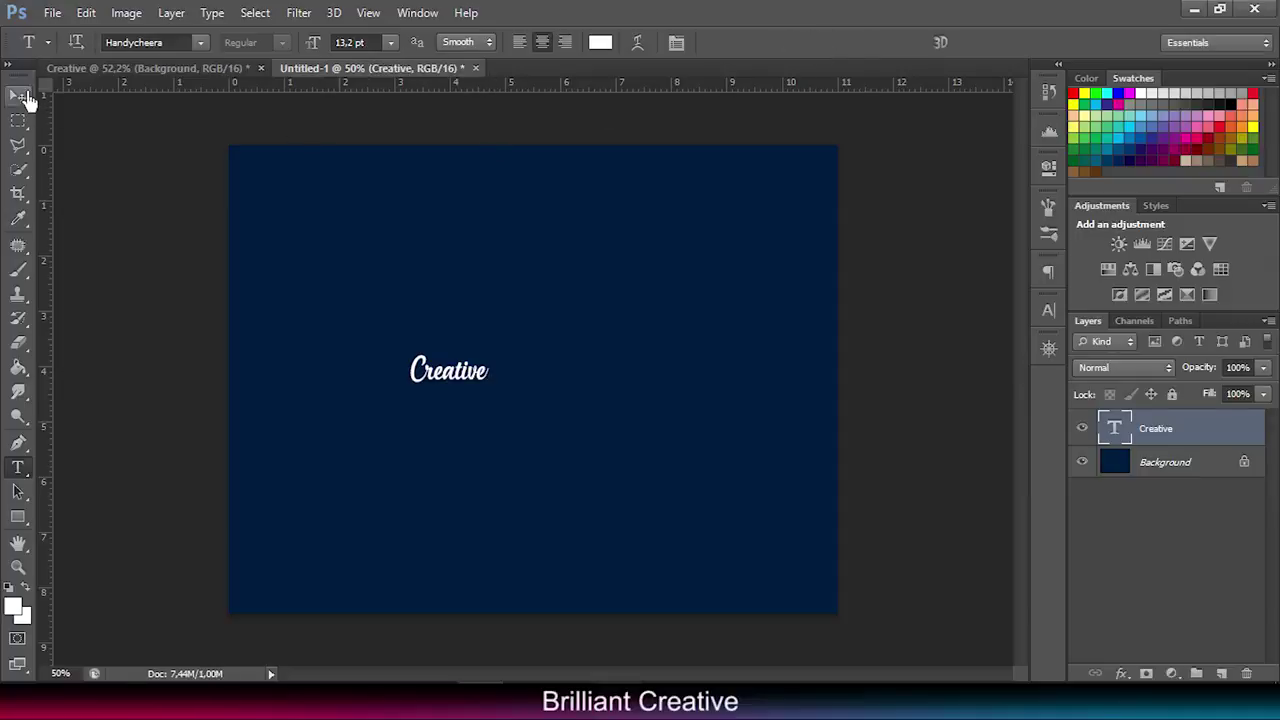
Step: Enlarge the text to about 377%, centre it on the canvas, and add a new layer above
{"action": "left_click", "coordinate": [18, 95]}
{"action": "left_click_drag", "start_coordinate": [490, 382], "coordinate": [714, 490]}
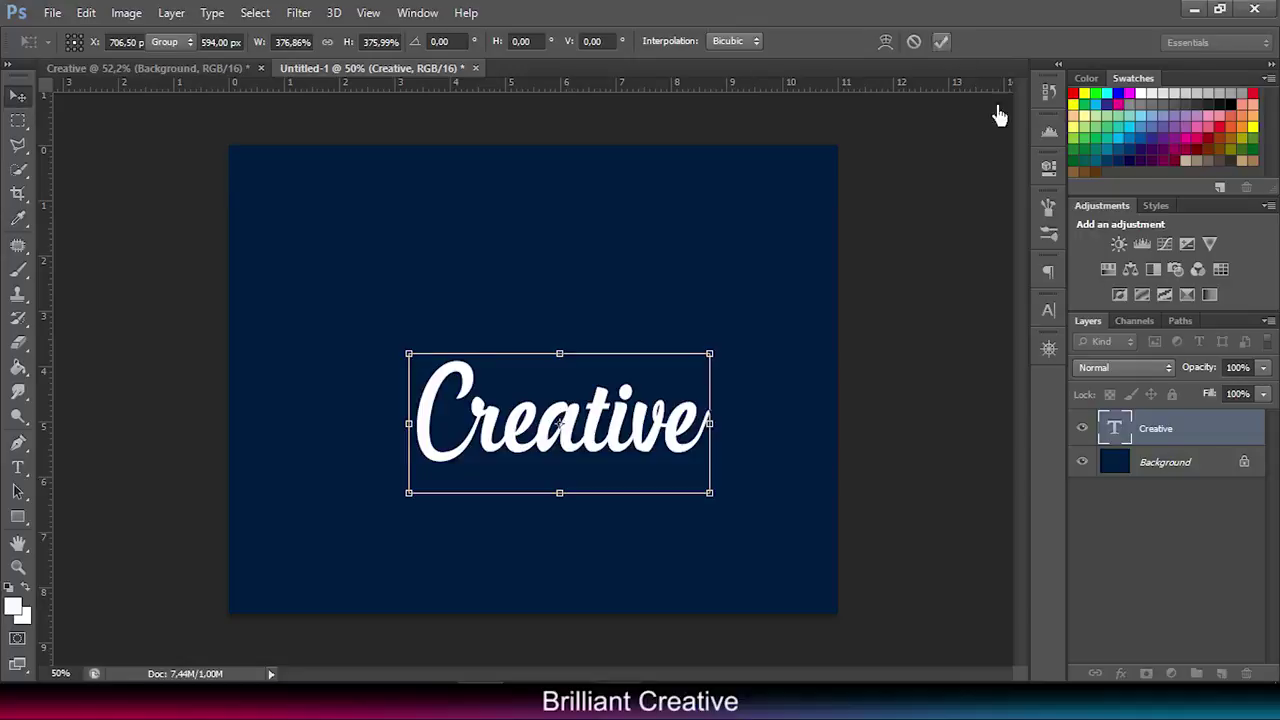
{"action": "key", "text": "Return"}
{"action": "left_click", "coordinate": [1160, 462], "text": "shift"}
{"action": "left_click", "coordinate": [466, 43]}
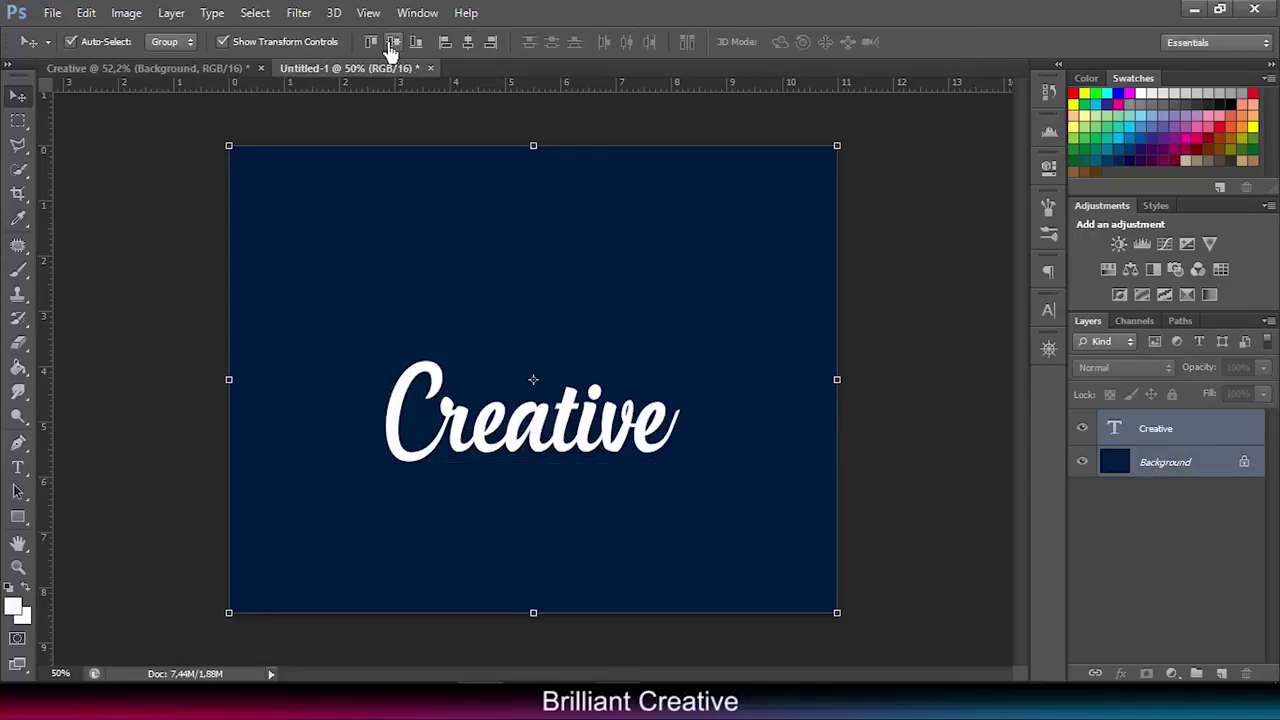
{"action": "left_click", "coordinate": [393, 42]}
{"action": "left_click", "coordinate": [930, 351]}
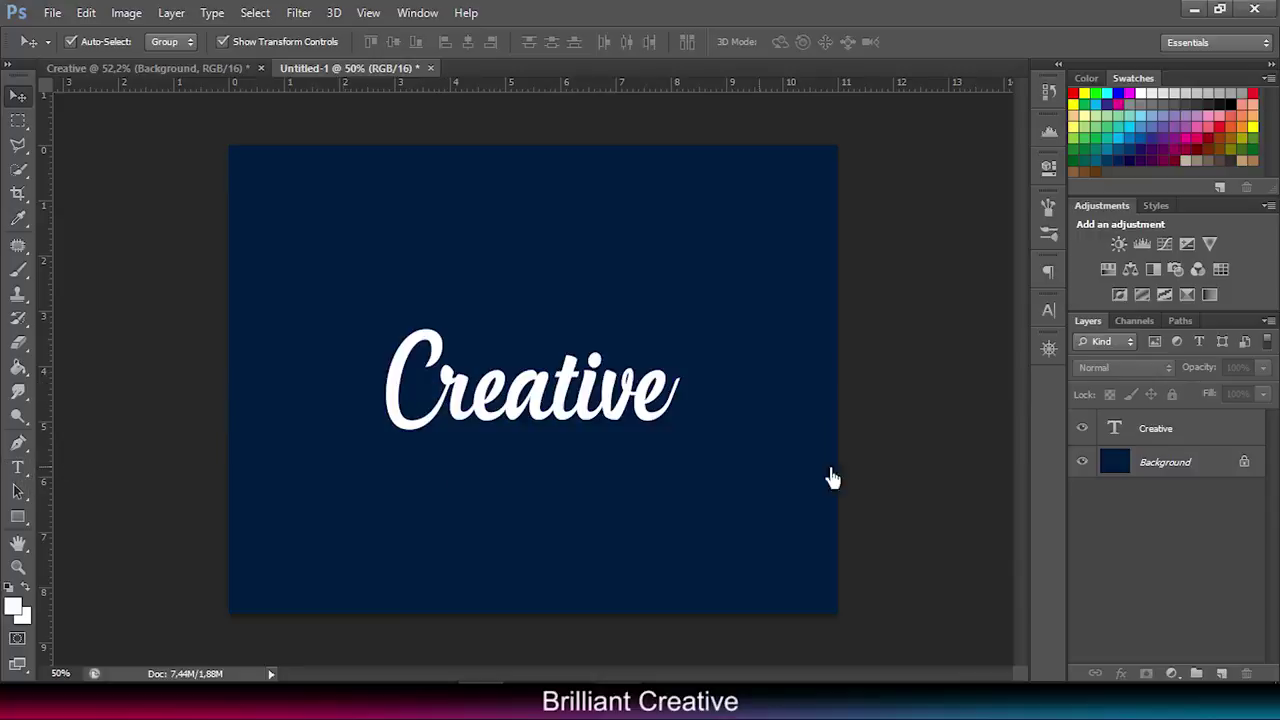
{"action": "left_click", "coordinate": [1143, 432]}
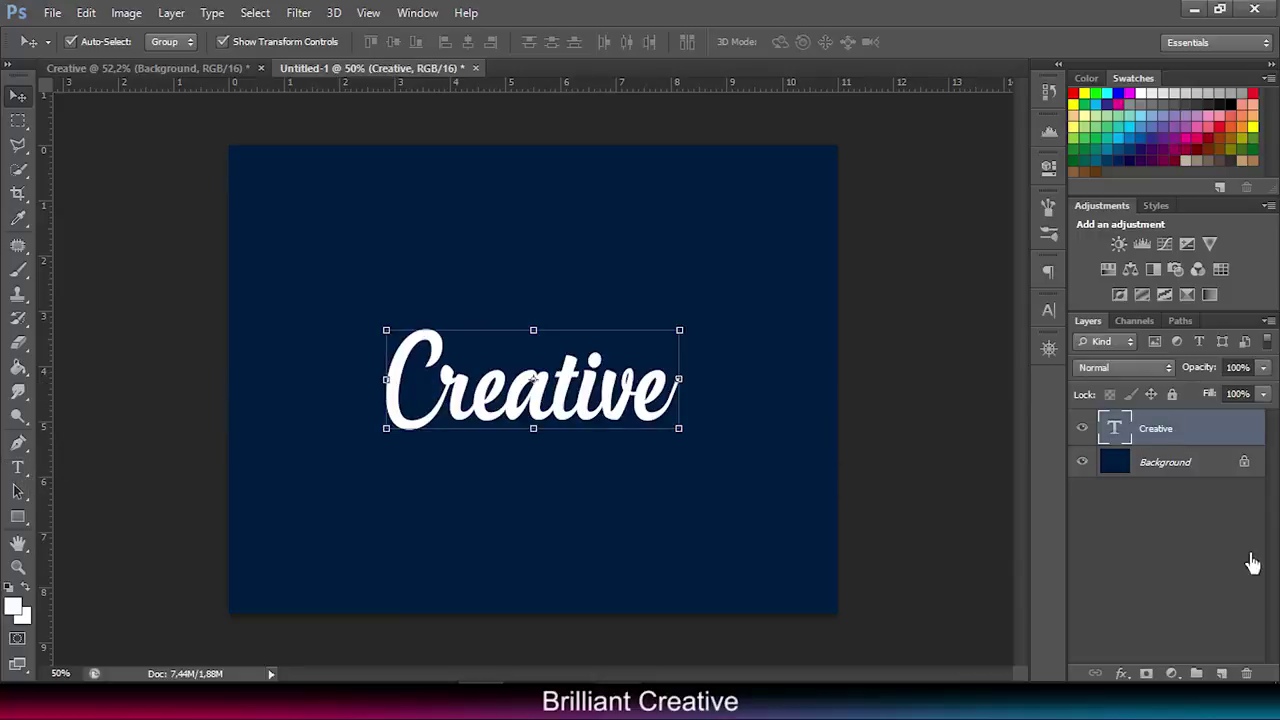
{"action": "left_click", "coordinate": [1221, 675]}
Step: Rasterize the Creative text and clip Layer 1 to the lettering
{"action": "right_click", "coordinate": [1160, 470]}
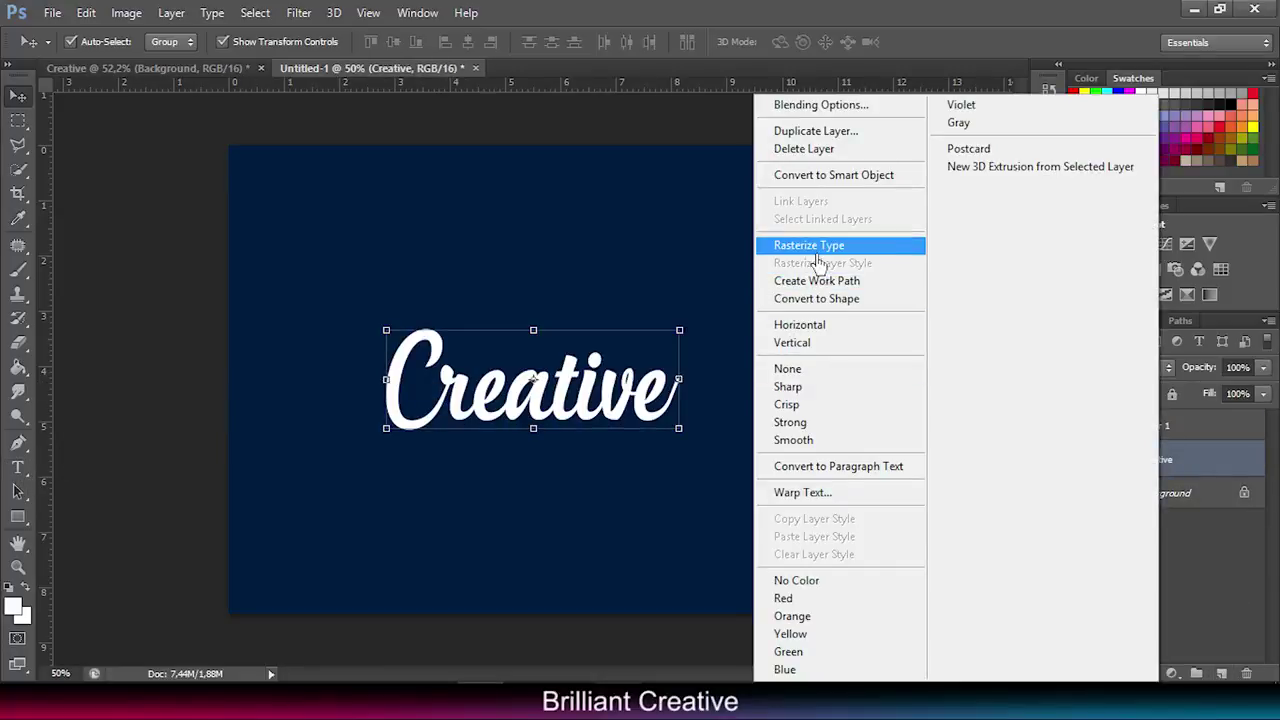
{"action": "left_click", "coordinate": [812, 247]}
{"action": "right_click", "coordinate": [1148, 430]}
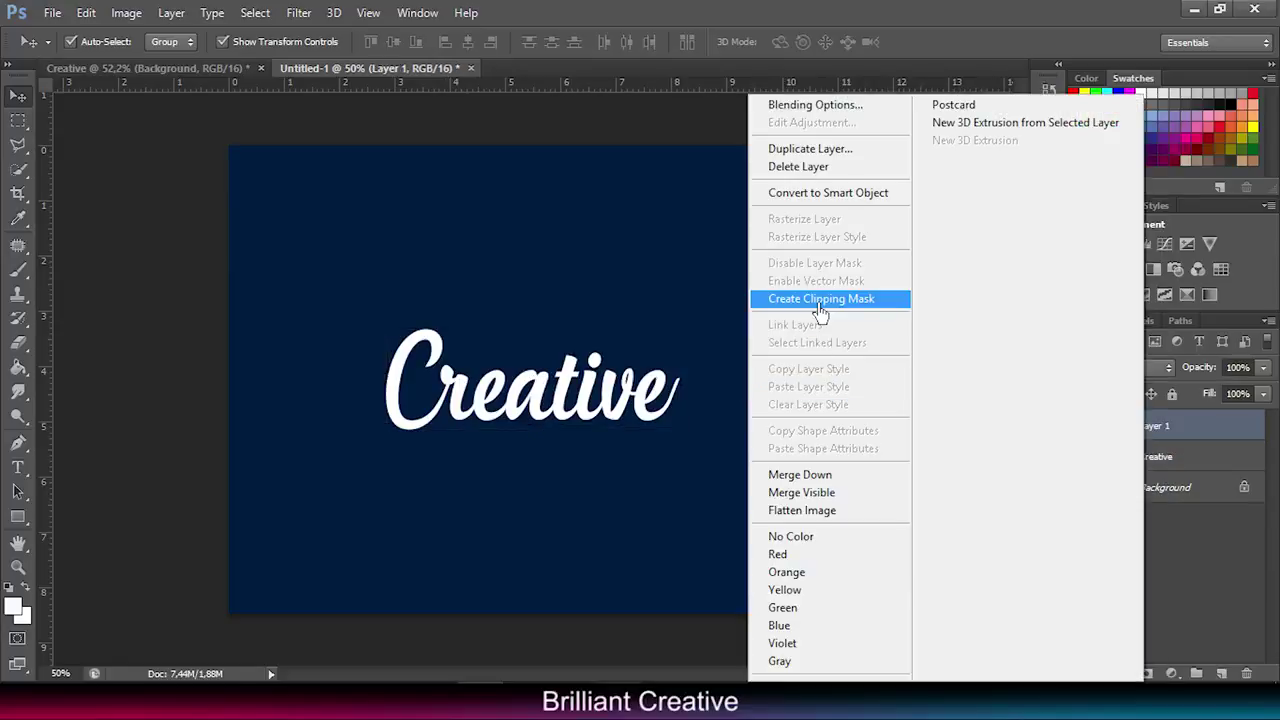
{"action": "left_click", "coordinate": [818, 297]}
Step: Zoom to 300% on the word's start and turn a pen path near the r into a selection
{"action": "left_click", "coordinate": [1049, 350]}
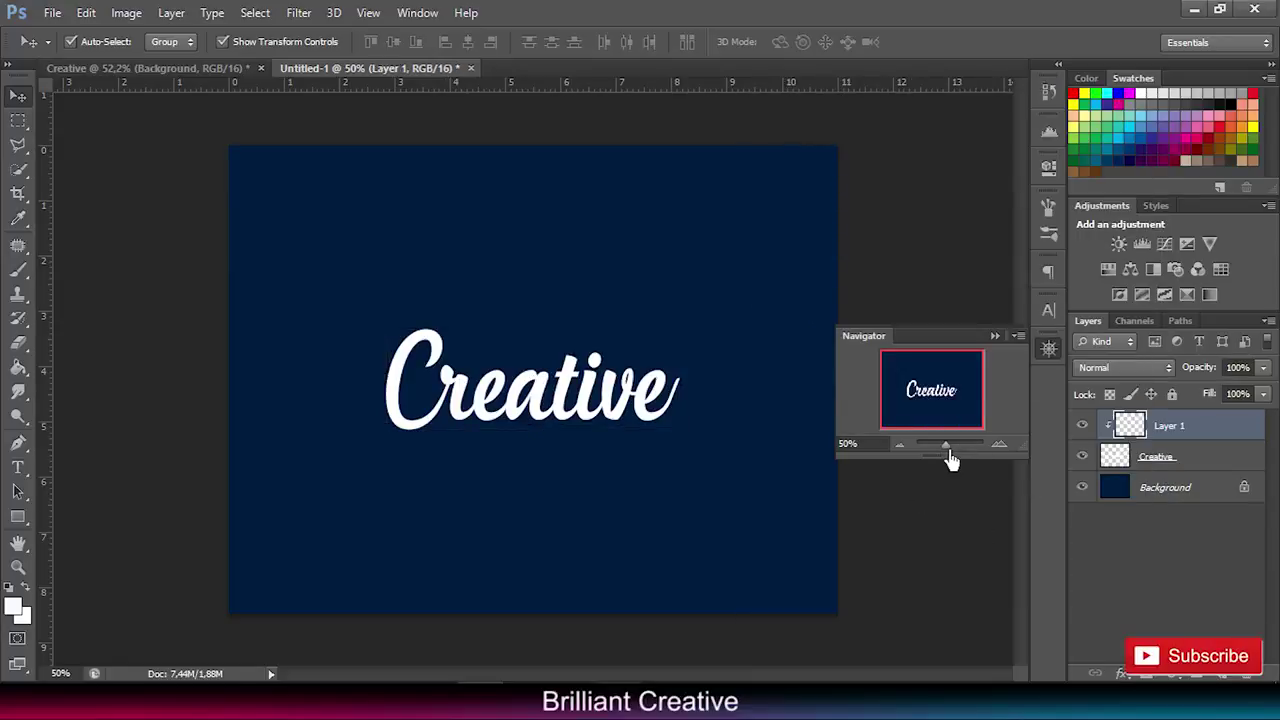
{"action": "left_click_drag", "start_coordinate": [947, 446], "coordinate": [955, 450]}
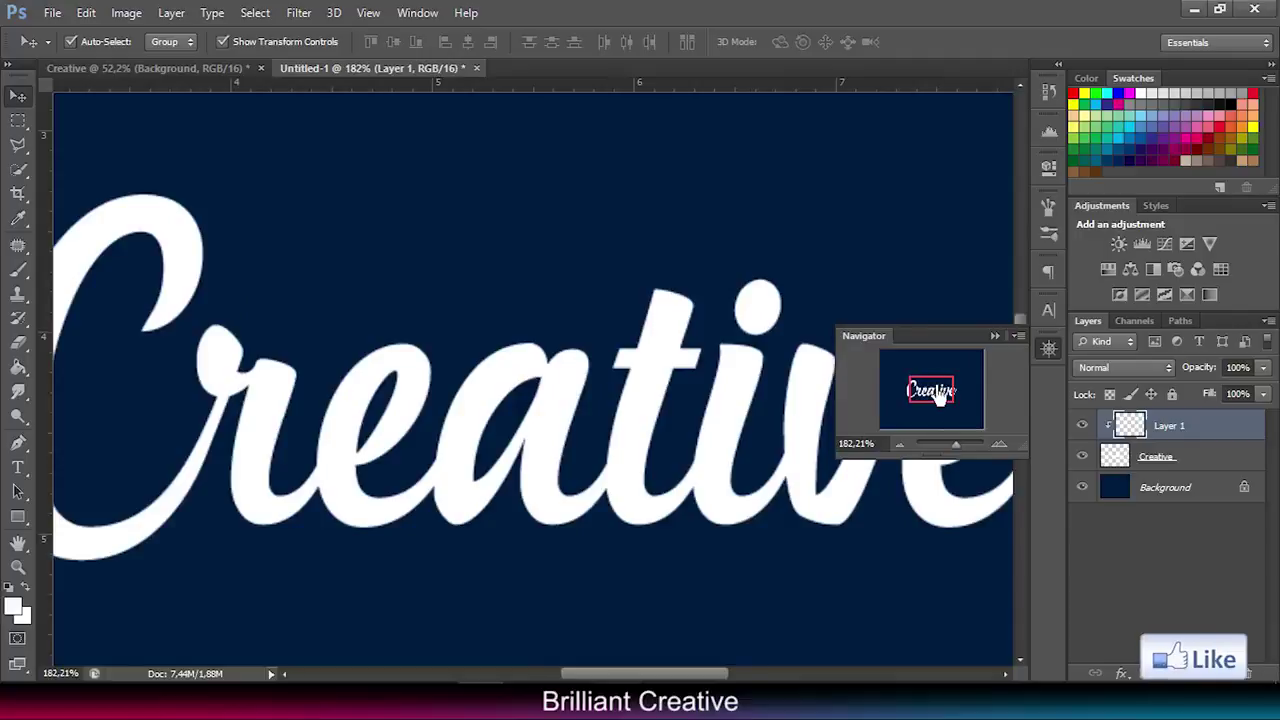
{"action": "left_click_drag", "start_coordinate": [938, 392], "coordinate": [926, 394]}
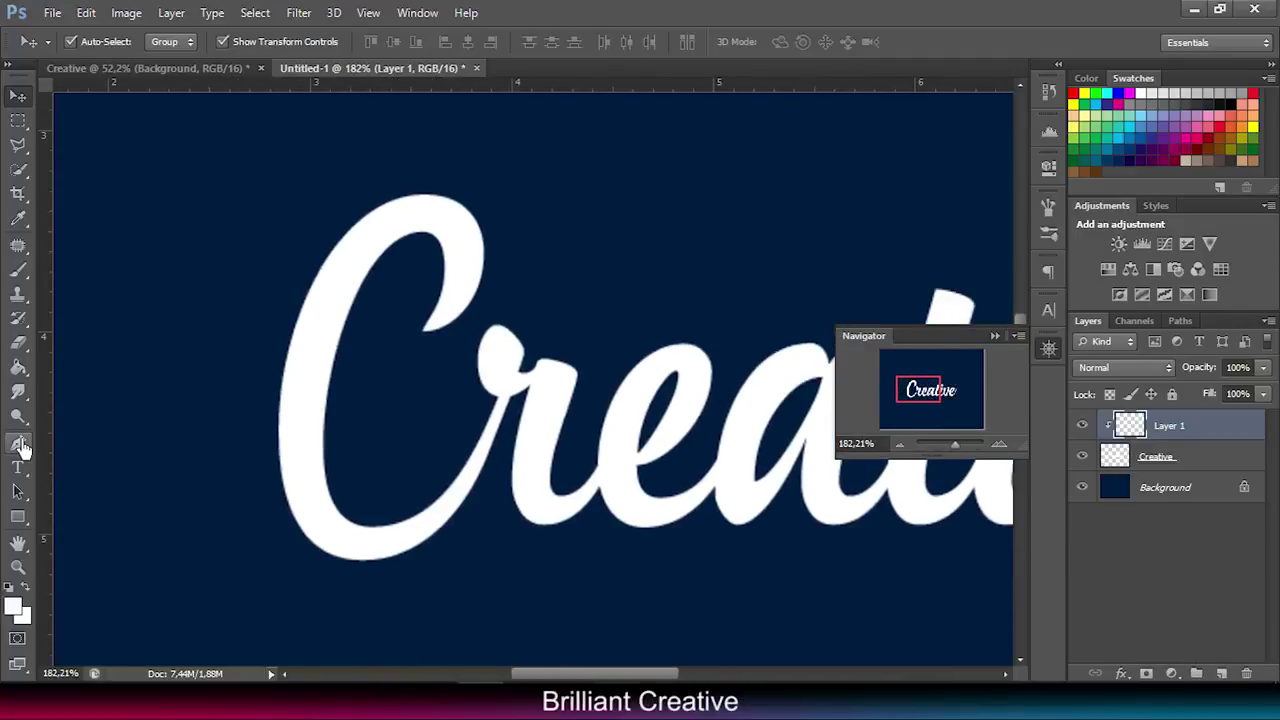
{"action": "left_click", "coordinate": [20, 445]}
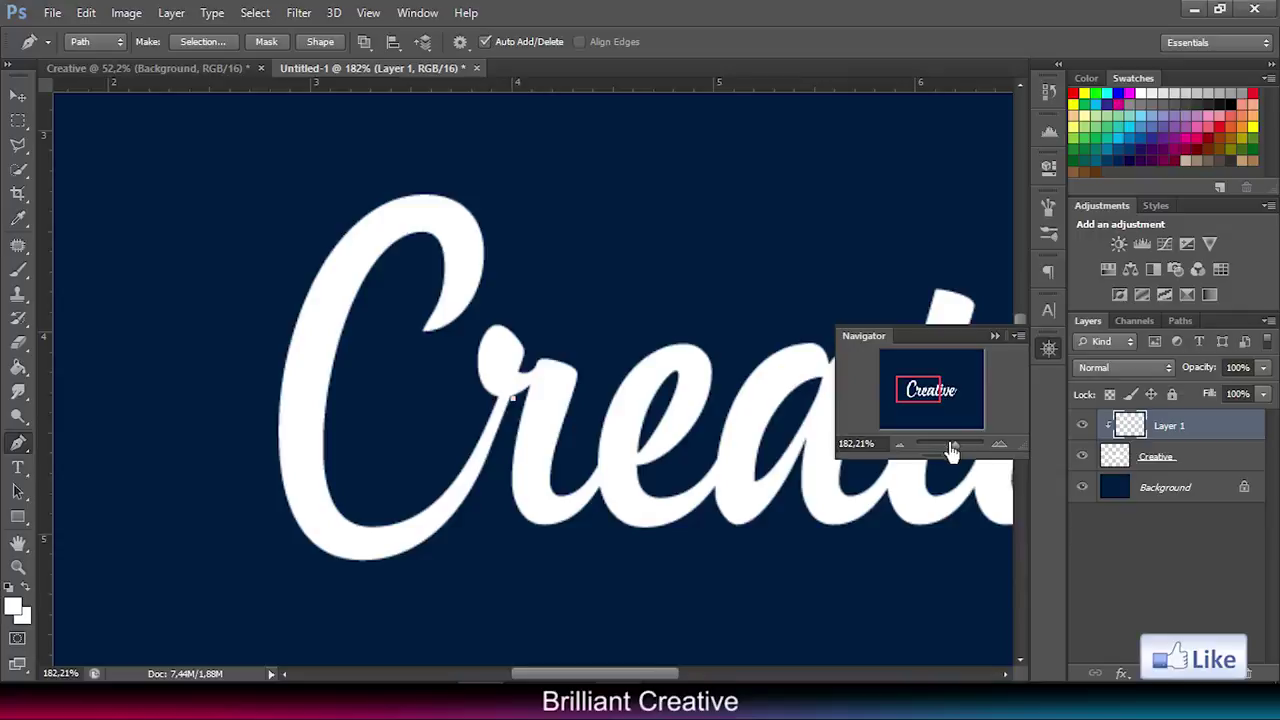
{"action": "left_click_drag", "start_coordinate": [951, 452], "coordinate": [960, 446]}
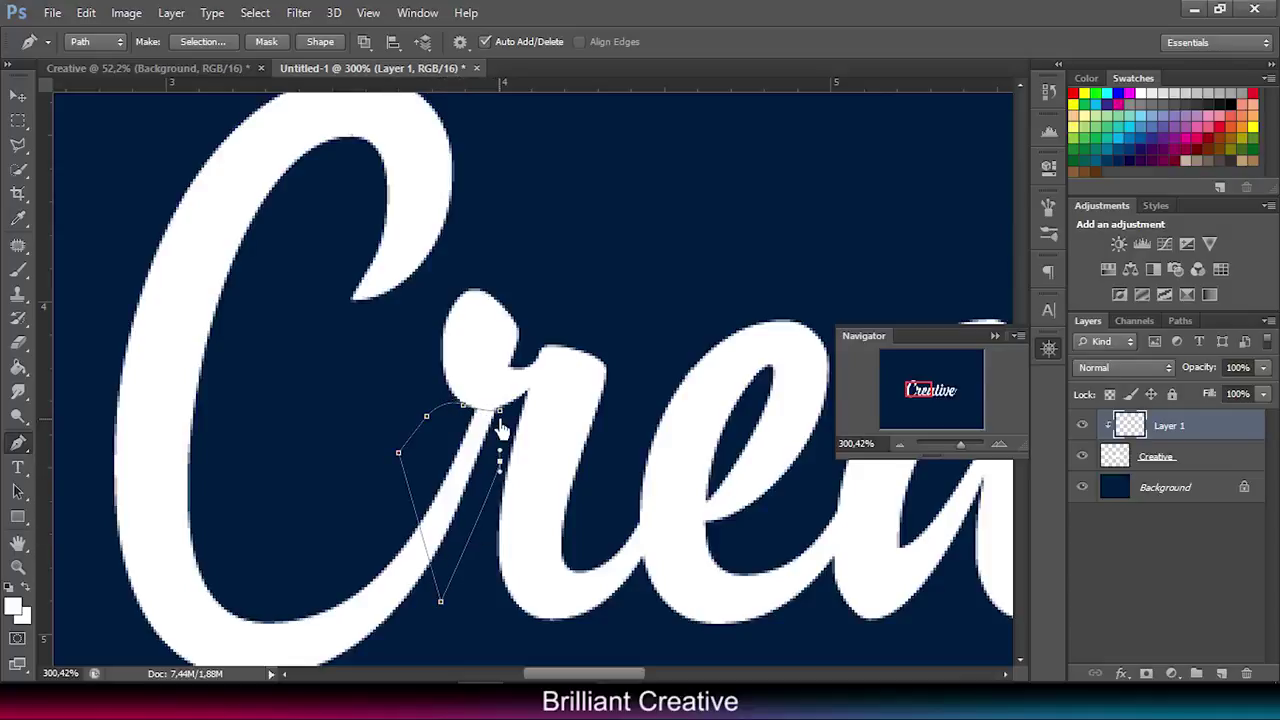
{"action": "right_click", "coordinate": [453, 444]}
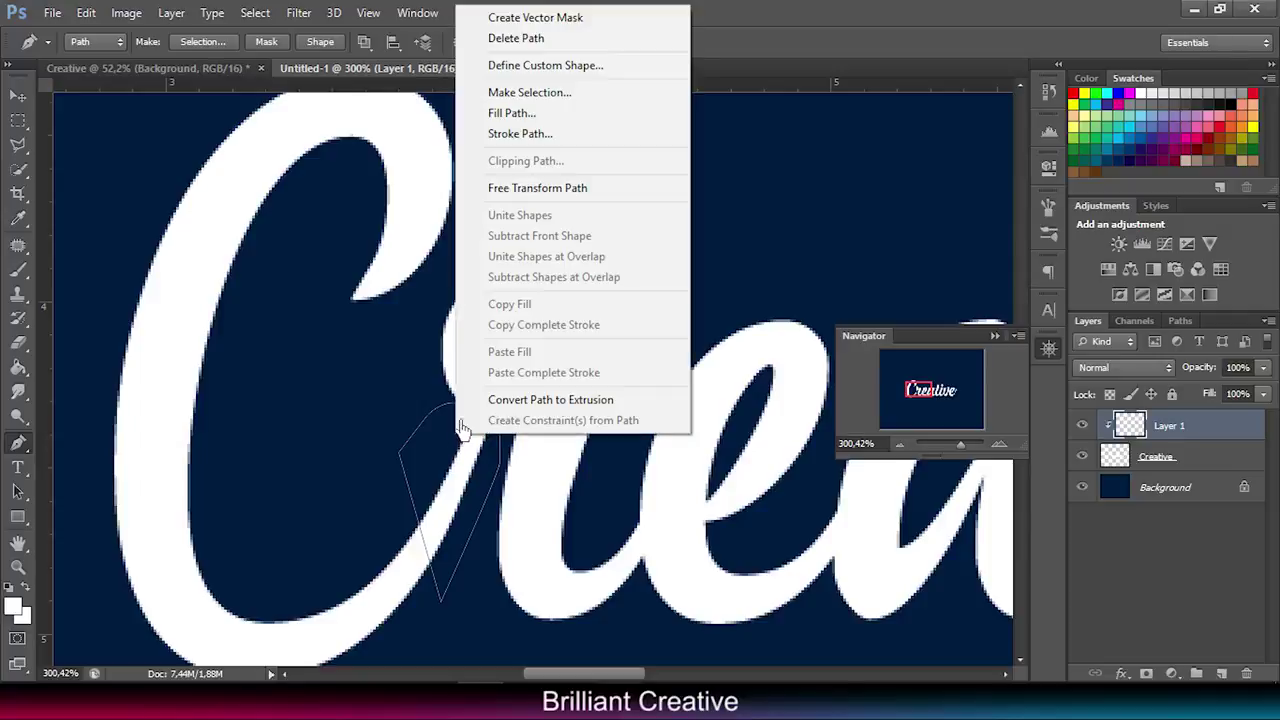
{"action": "left_click", "coordinate": [525, 95]}
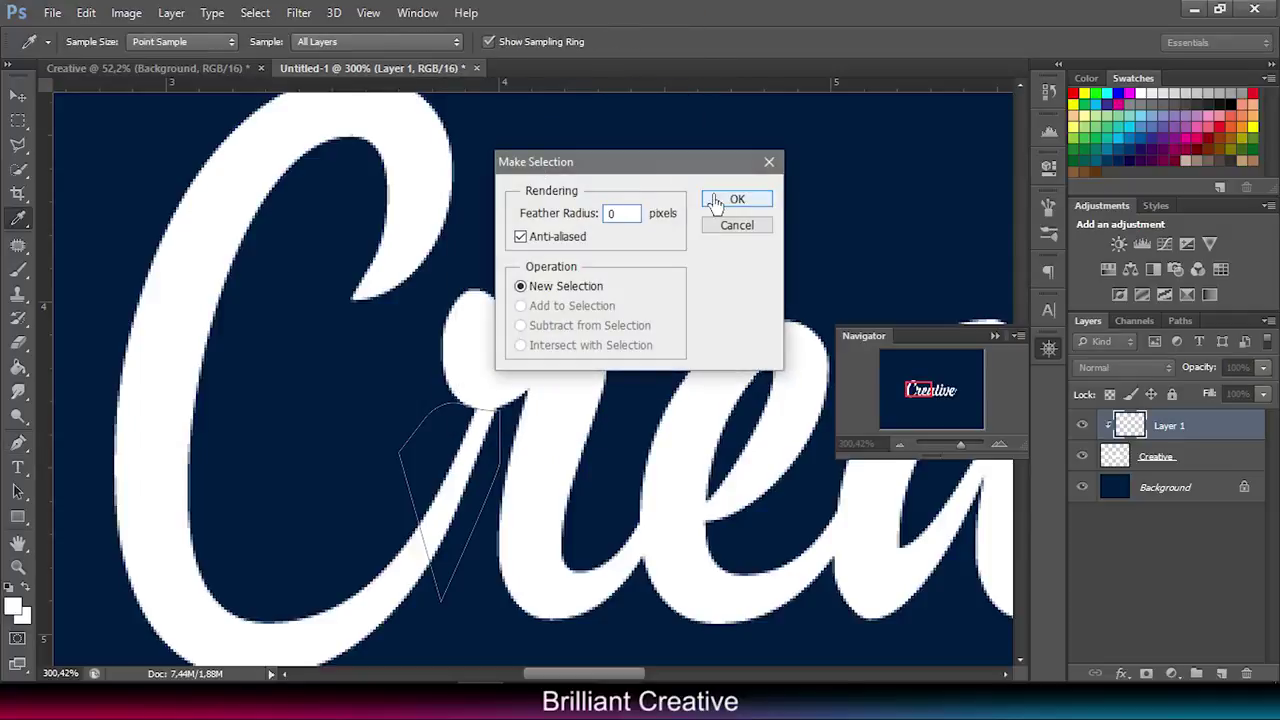
{"action": "left_click", "coordinate": [737, 199]}
Step: Sample navy as the foreground colour and set up a soft round 79 px brush
{"action": "left_click", "coordinate": [16, 606]}
{"action": "left_click", "coordinate": [280, 438]}
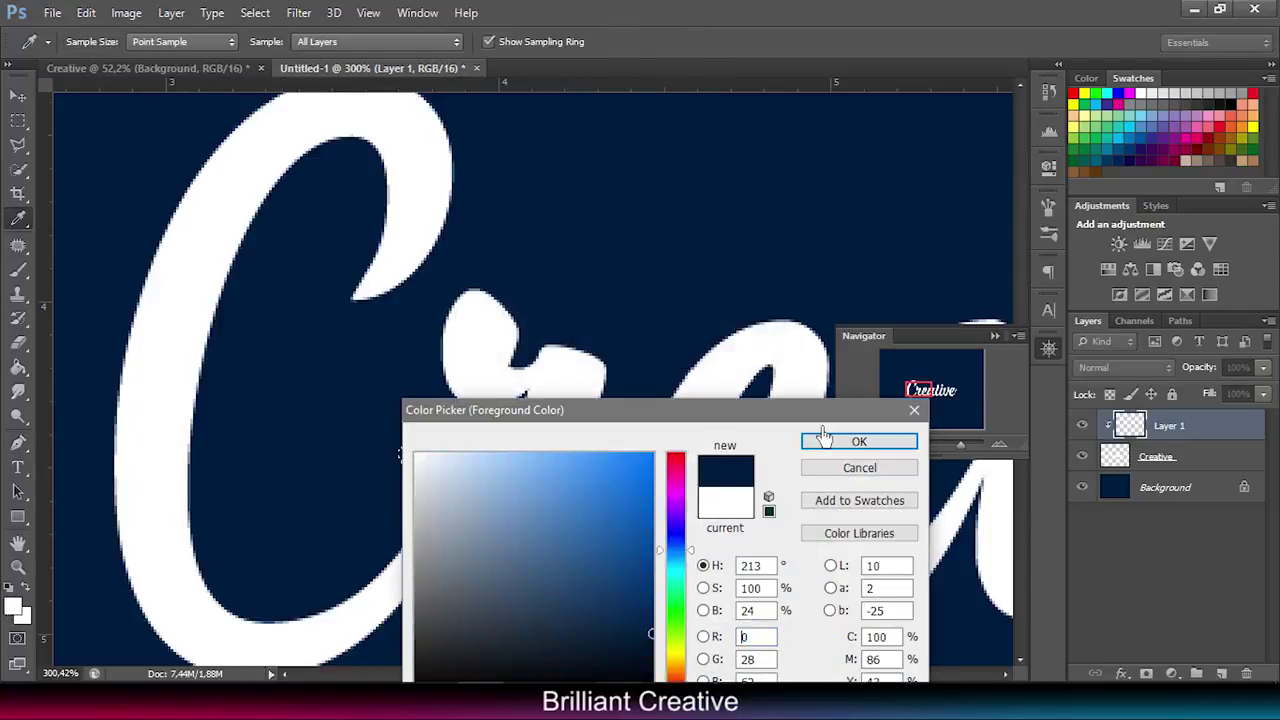
{"action": "left_click", "coordinate": [859, 441]}
{"action": "left_click", "coordinate": [20, 270]}
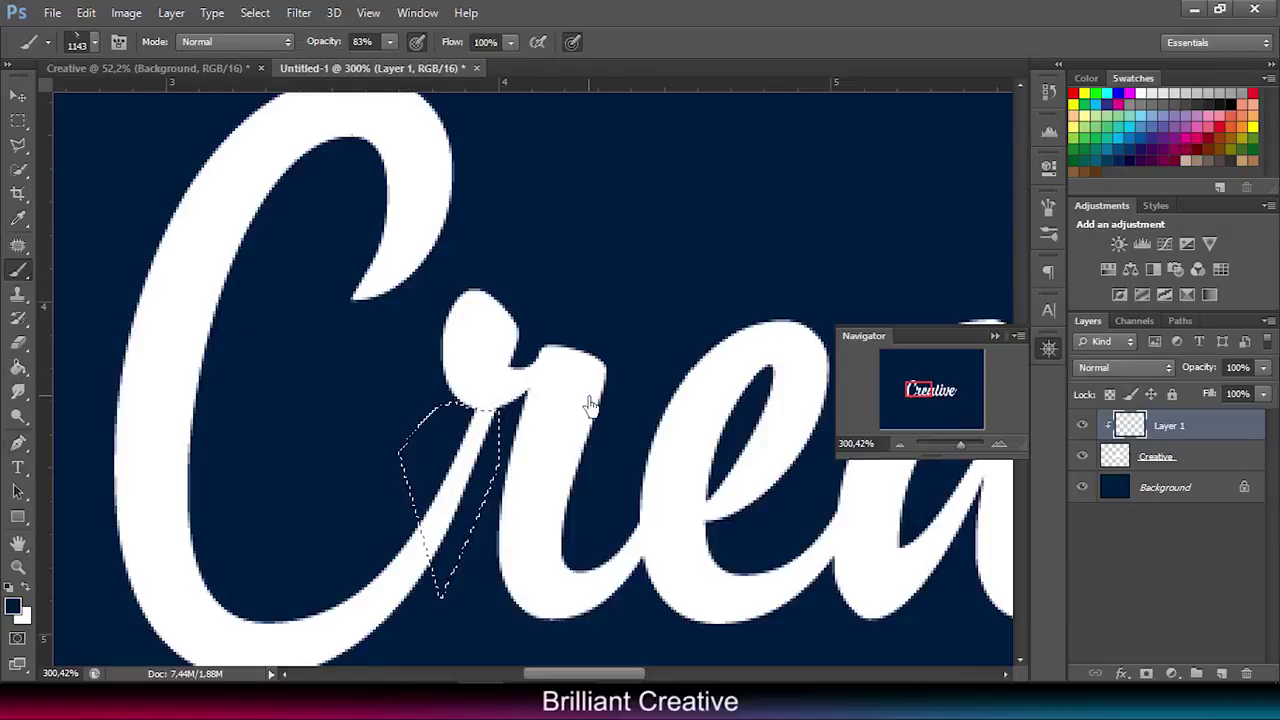
{"action": "left_click", "coordinate": [85, 42]}
{"action": "scroll", "coordinate": [220, 242], "scroll_direction": "up", "scroll_amount": 10}
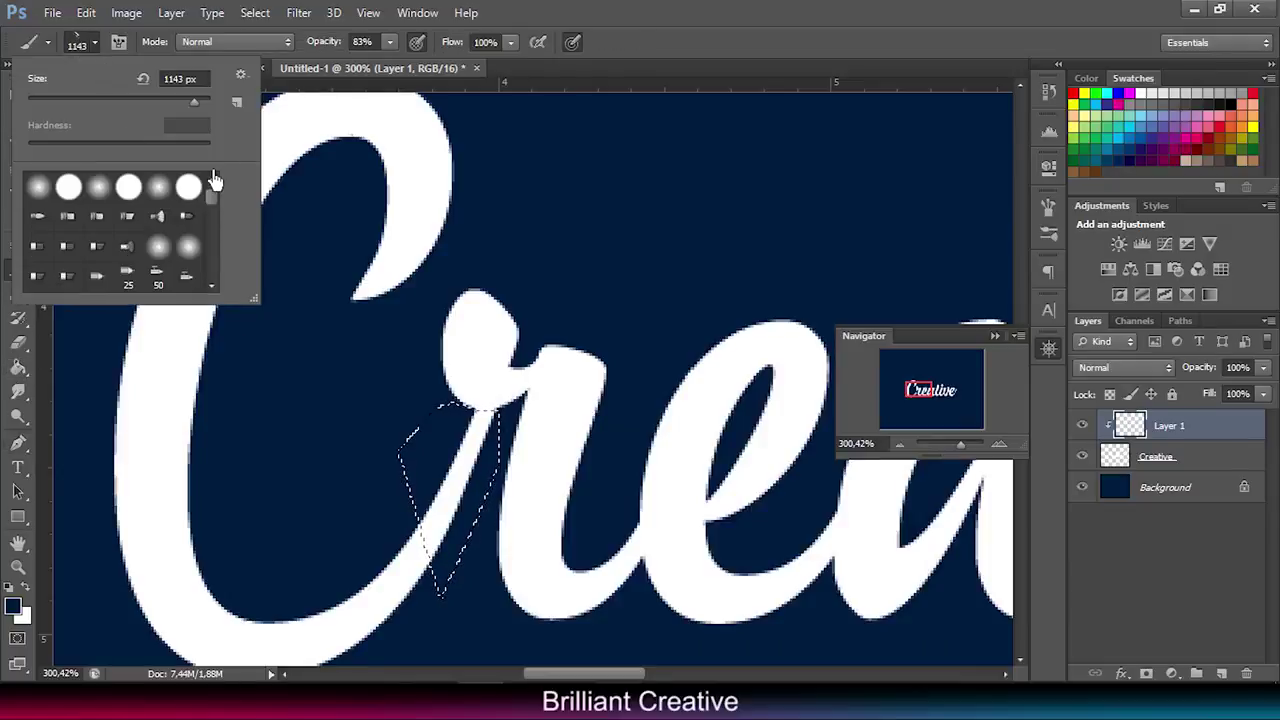
{"action": "left_click", "coordinate": [68, 187]}
{"action": "left_click_drag", "start_coordinate": [147, 150], "coordinate": [26, 150]}
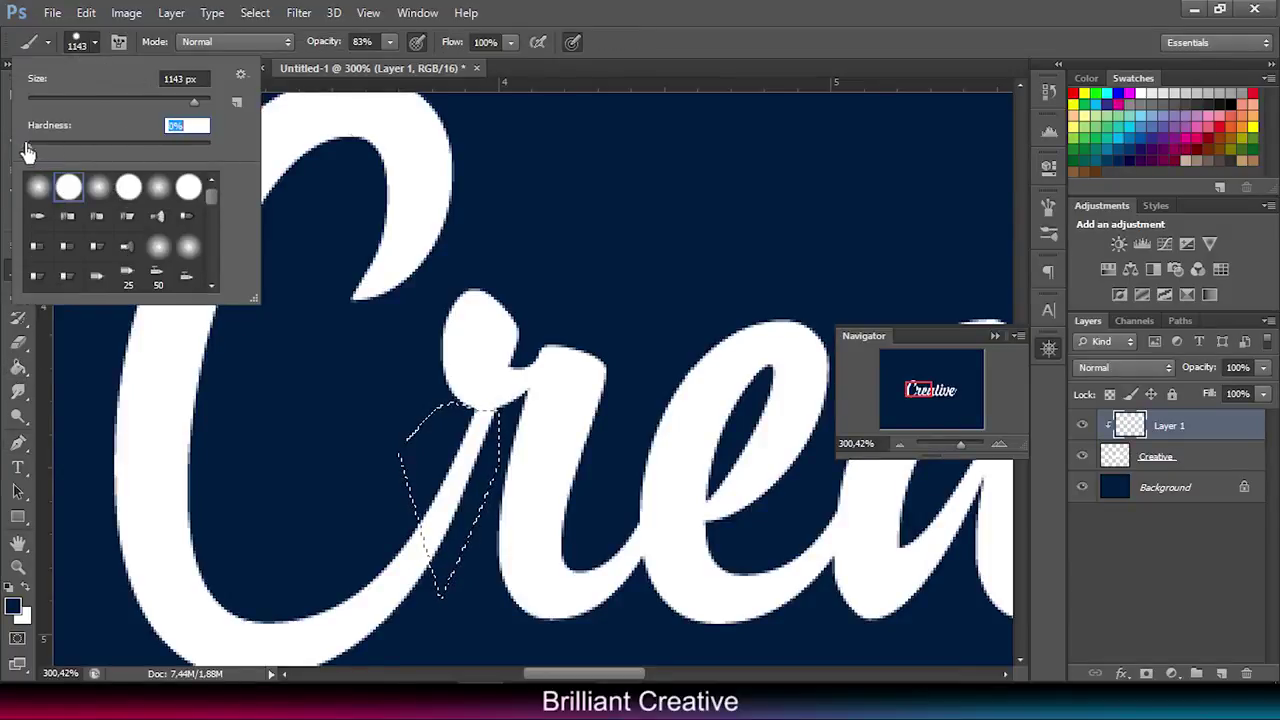
{"action": "left_click", "coordinate": [100, 103]}
{"action": "left_click", "coordinate": [505, 376]}
Step: Paint a soft navy streak where the r leaves the C, then deselect
{"action": "mouse_move", "coordinate": [500, 371]}
{"action": "left_mouse_down"}
{"action": "mouse_move", "coordinate": [494, 386]}
{"action": "mouse_move", "coordinate": [532, 377]}
{"action": "left_mouse_up"}
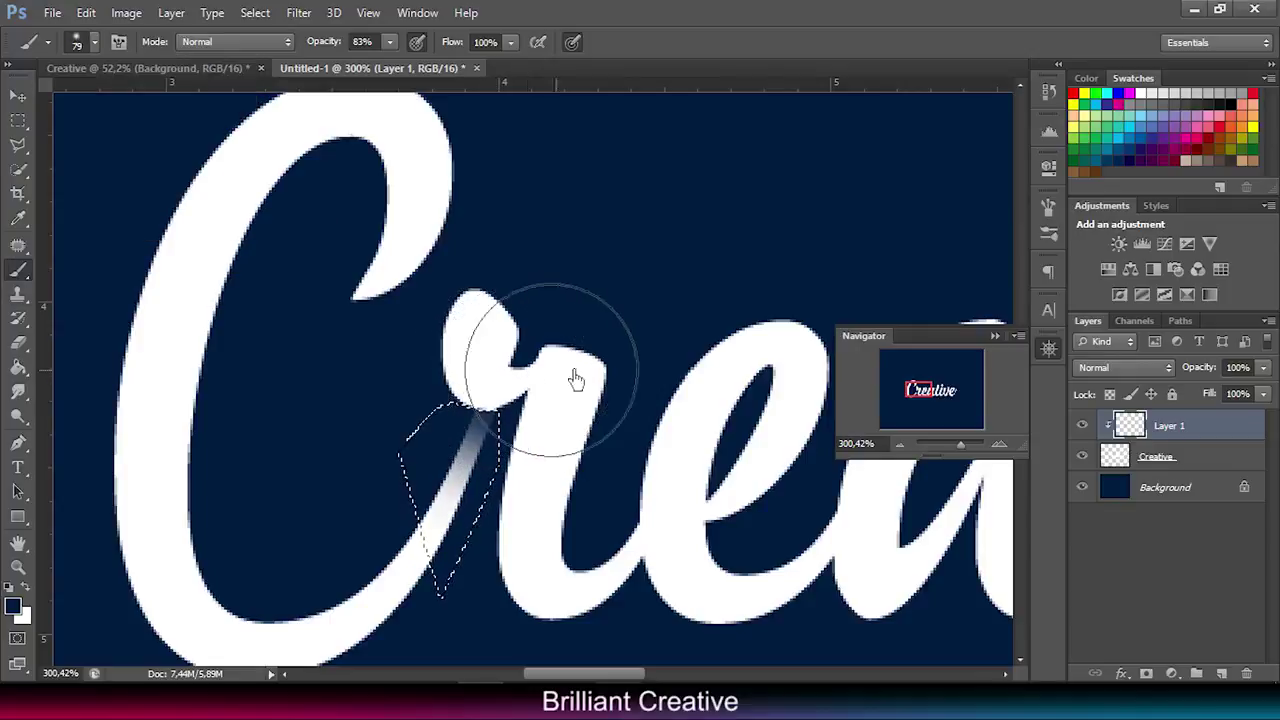
{"action": "key", "text": "ctrl+d"}
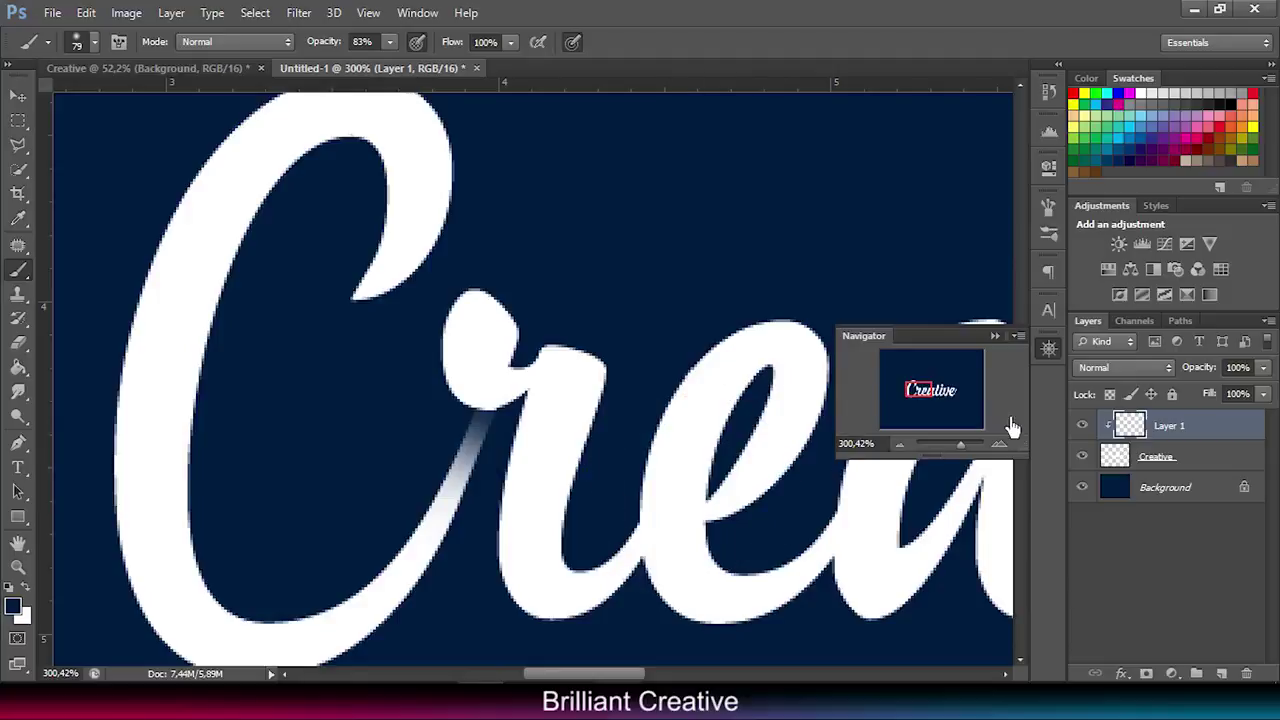
{"action": "mouse_move", "coordinate": [967, 453]}
{"action": "left_mouse_down"}
{"action": "mouse_move", "coordinate": [947, 449]}
{"action": "mouse_move", "coordinate": [971, 452]}
{"action": "mouse_move", "coordinate": [925, 406]}
{"action": "left_mouse_up"}
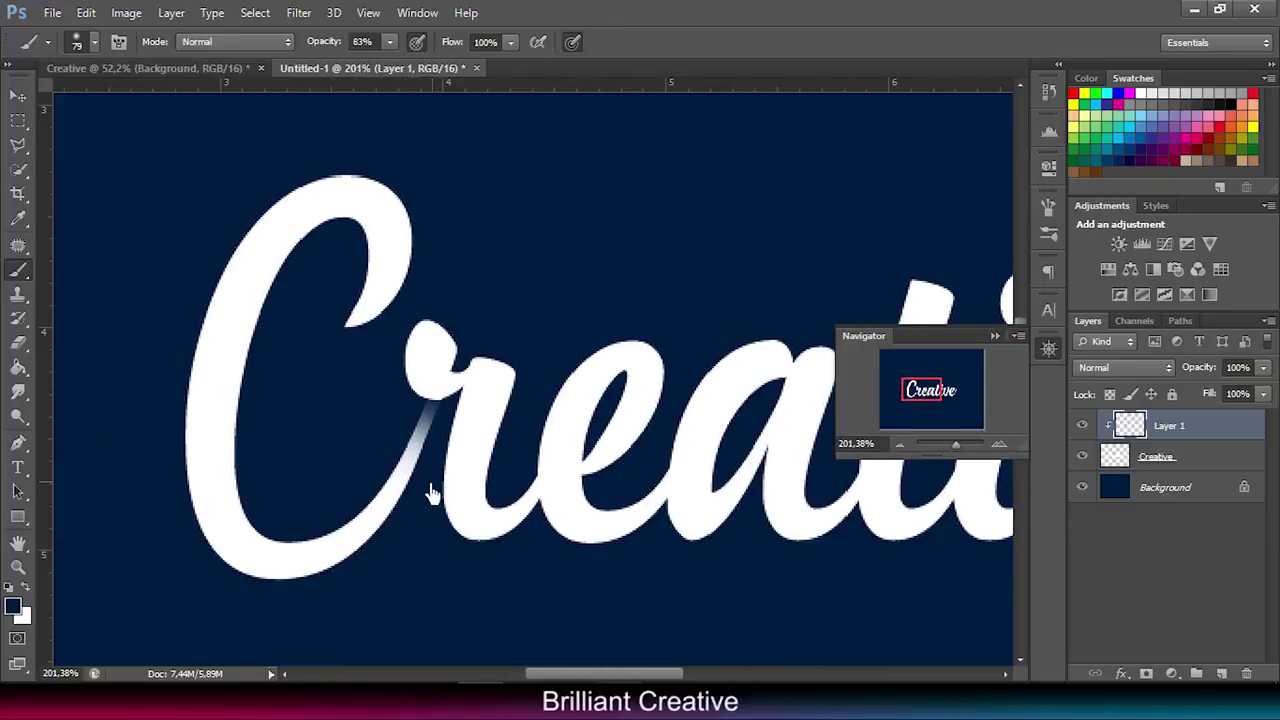
{"action": "left_click", "coordinate": [18, 443]}
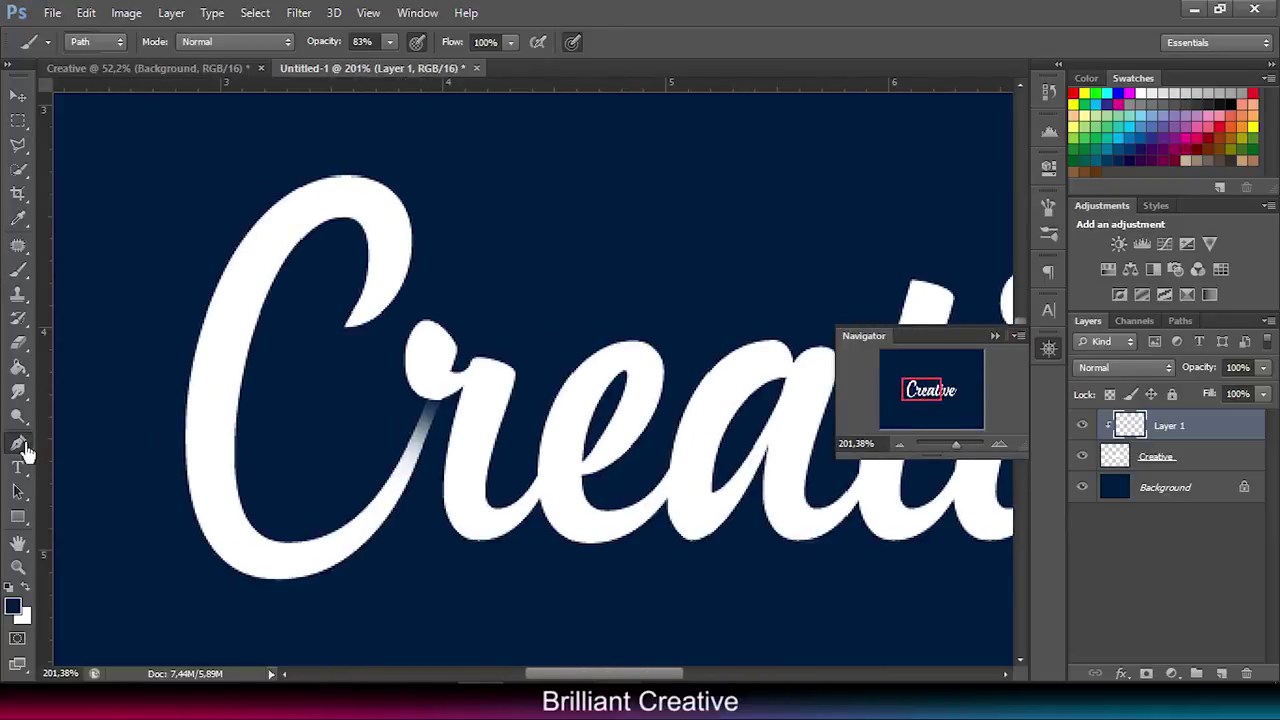
Step: Outline the r's base where it meets the e, select it, and paint a soft navy shadow
{"action": "left_click", "coordinate": [540, 488]}
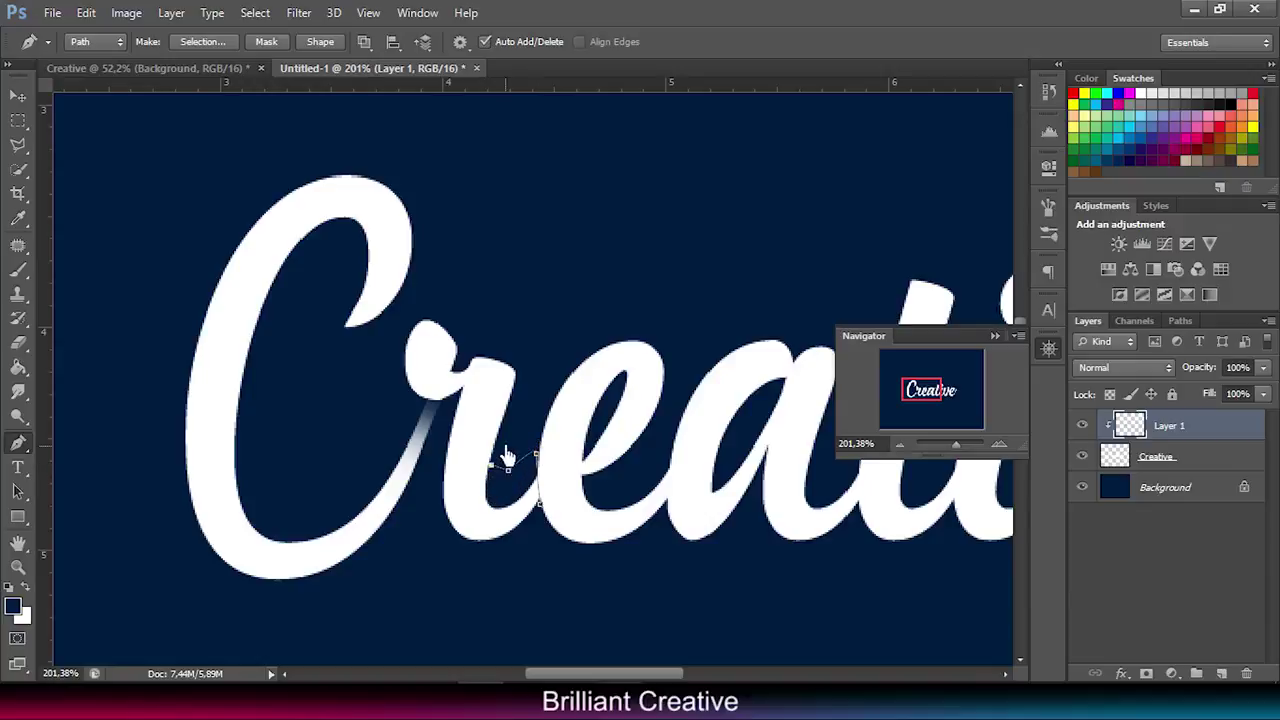
{"action": "left_click_drag", "start_coordinate": [472, 583], "coordinate": [540, 545]}
{"action": "right_click", "coordinate": [527, 528]}
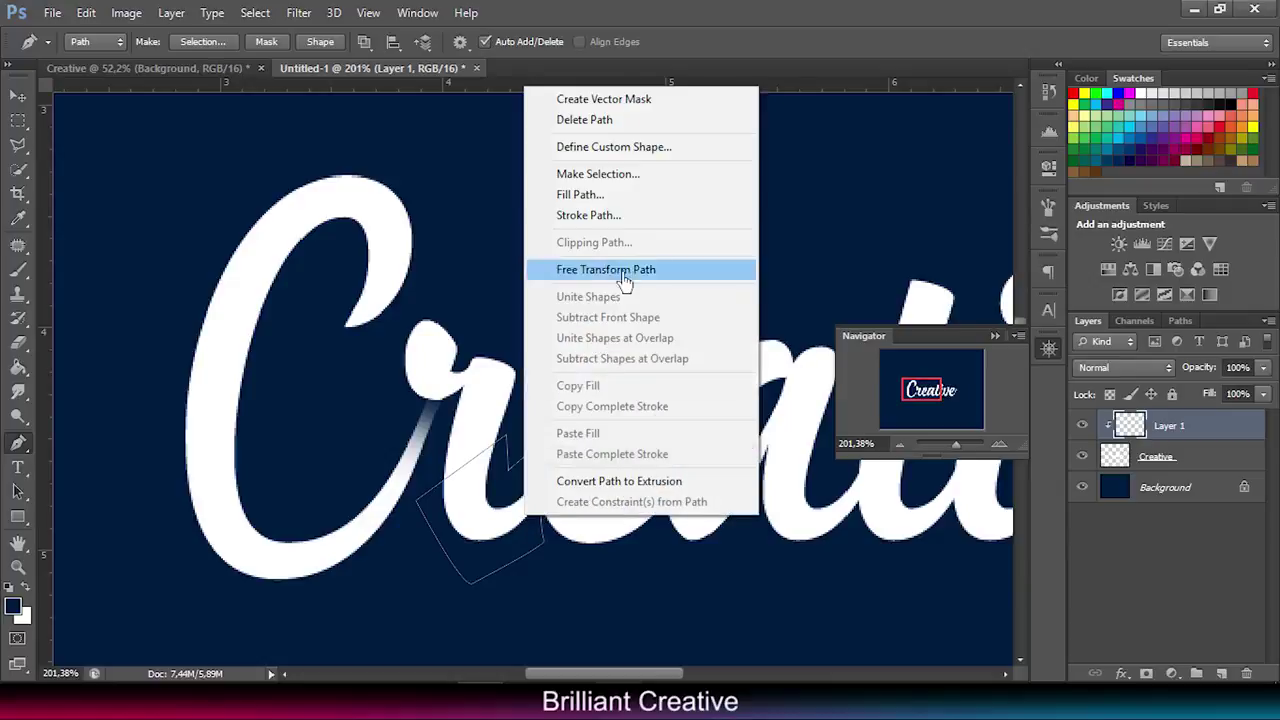
{"action": "left_click", "coordinate": [629, 180]}
{"action": "left_click", "coordinate": [737, 197]}
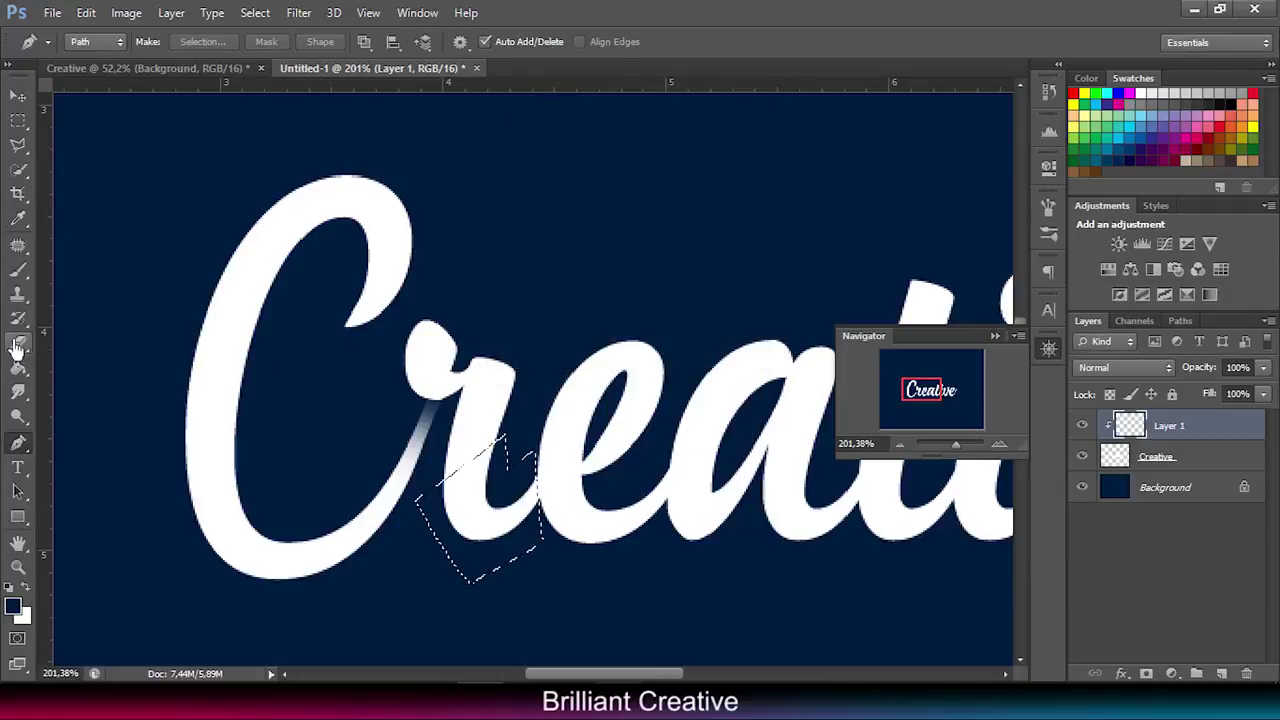
{"action": "left_click", "coordinate": [18, 270]}
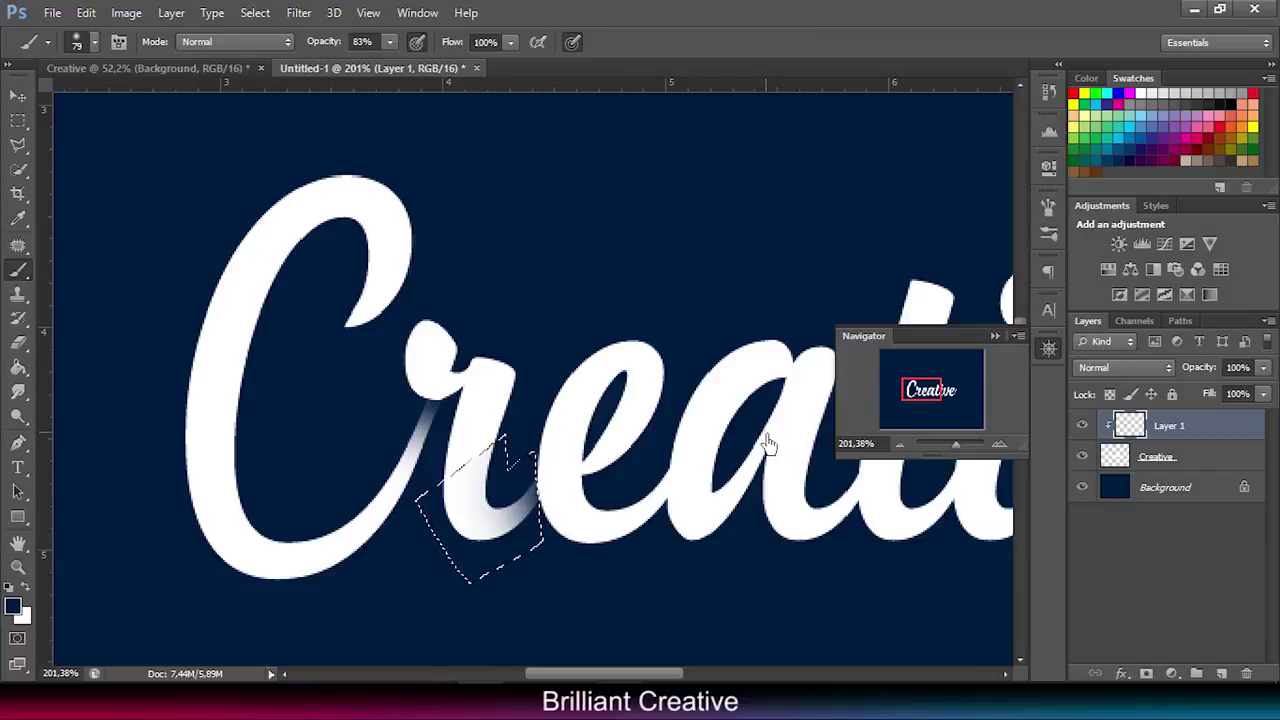
{"action": "key", "text": "ctrl+d"}
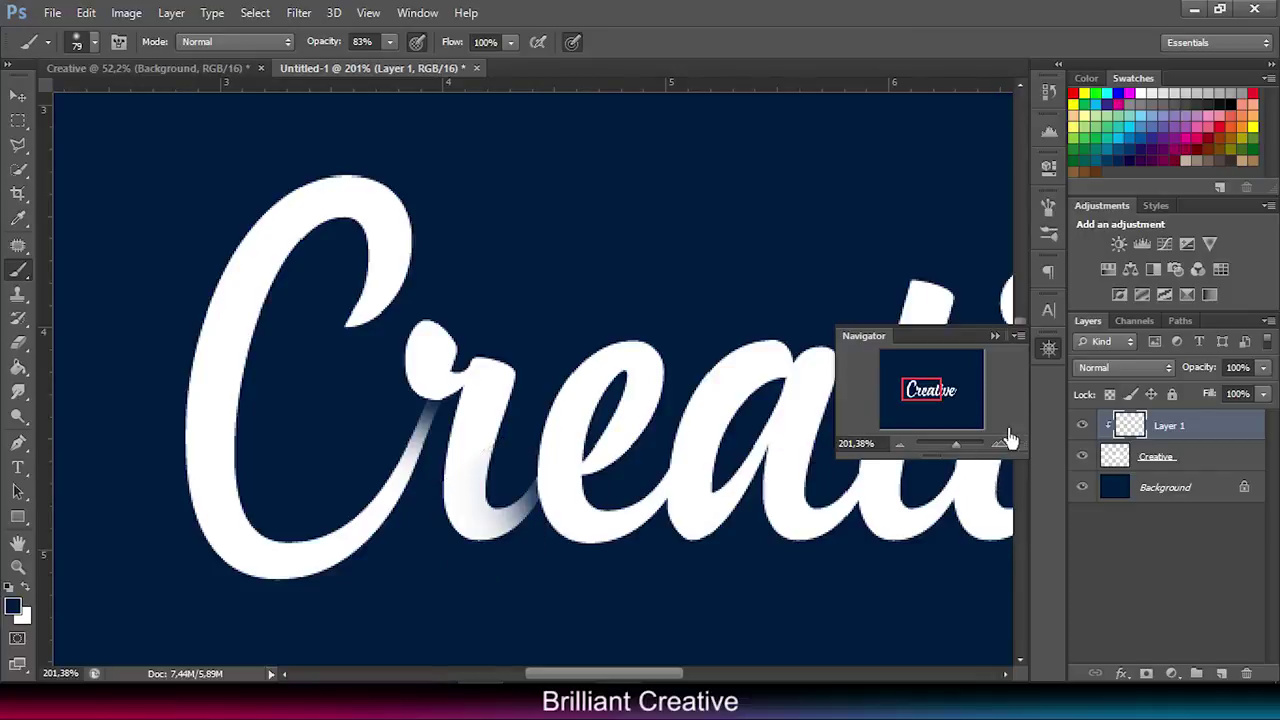
{"action": "left_click", "coordinate": [18, 443]}
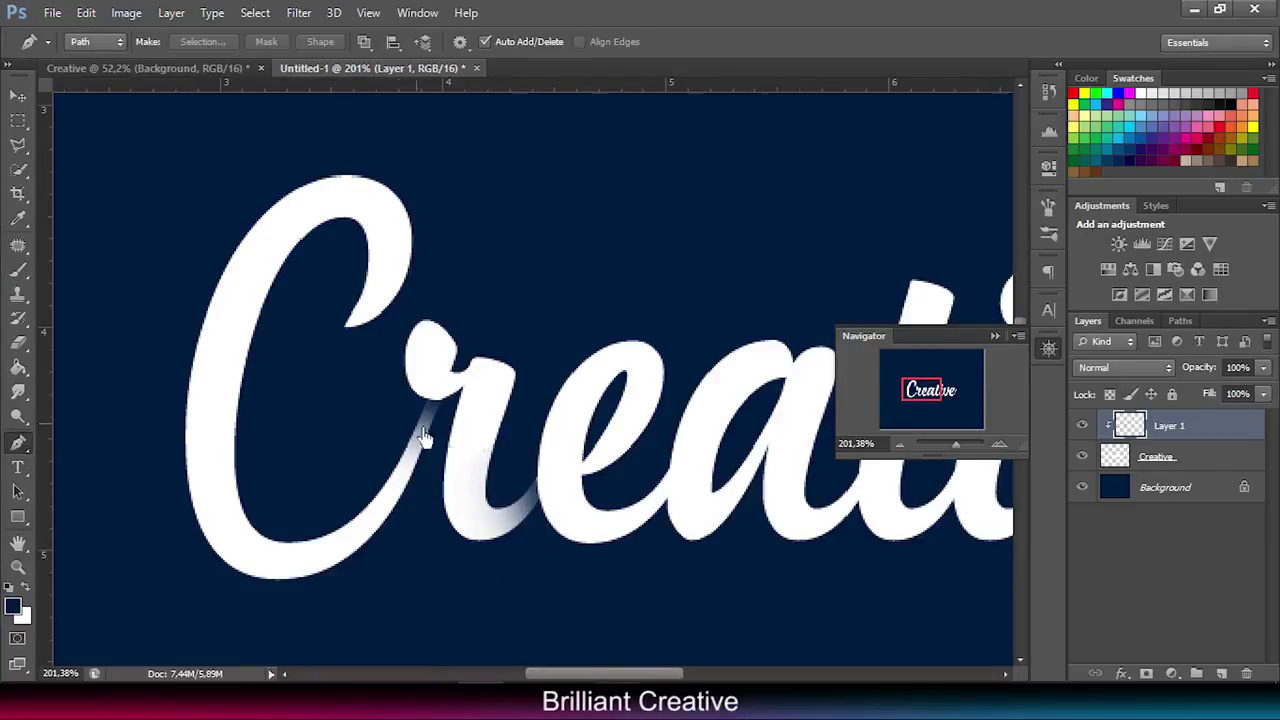
Step: Outline the e's rising stroke, select it, and brush a soft shadow inside
{"action": "left_click", "coordinate": [582, 483]}
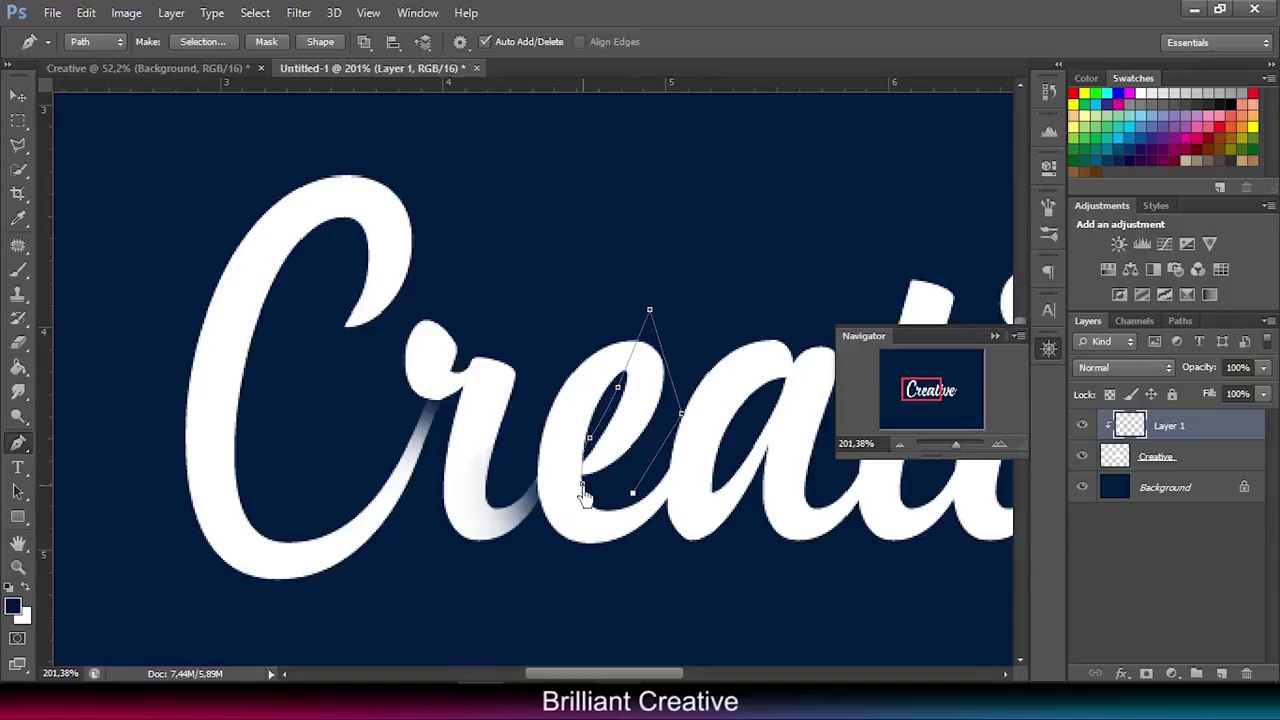
{"action": "right_click", "coordinate": [628, 466]}
{"action": "left_click", "coordinate": [680, 114]}
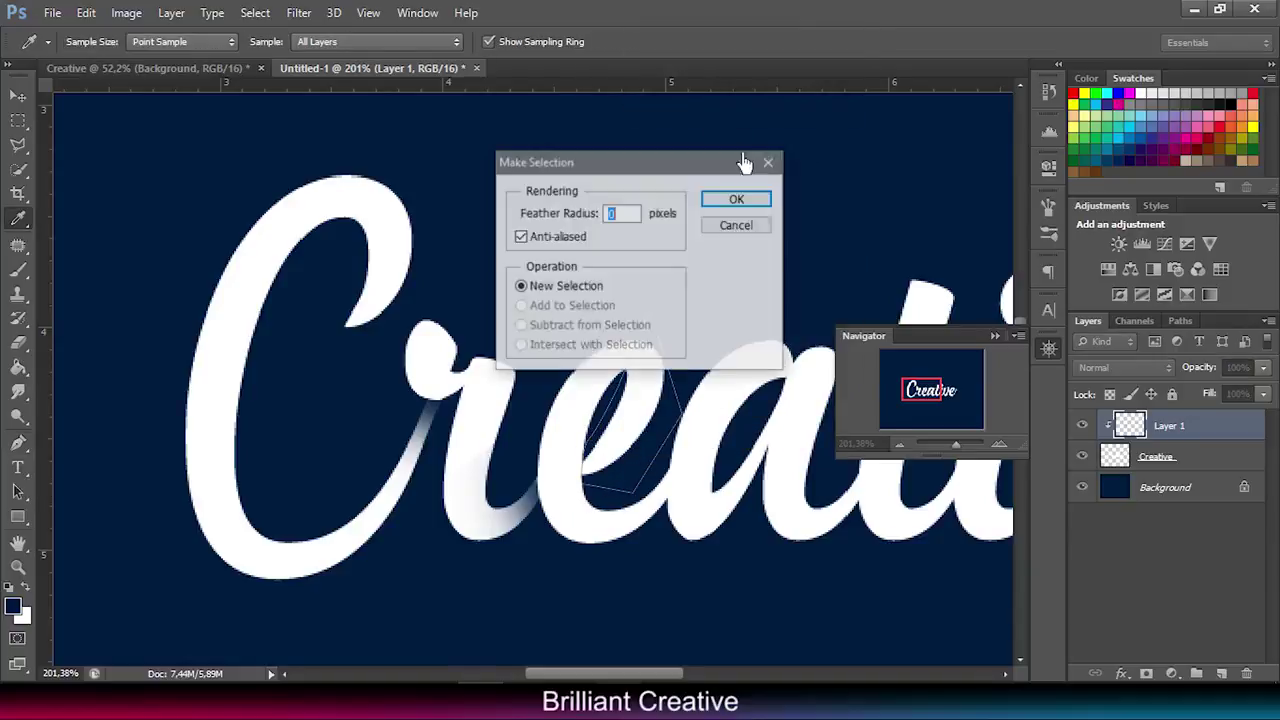
{"action": "left_click", "coordinate": [743, 203]}
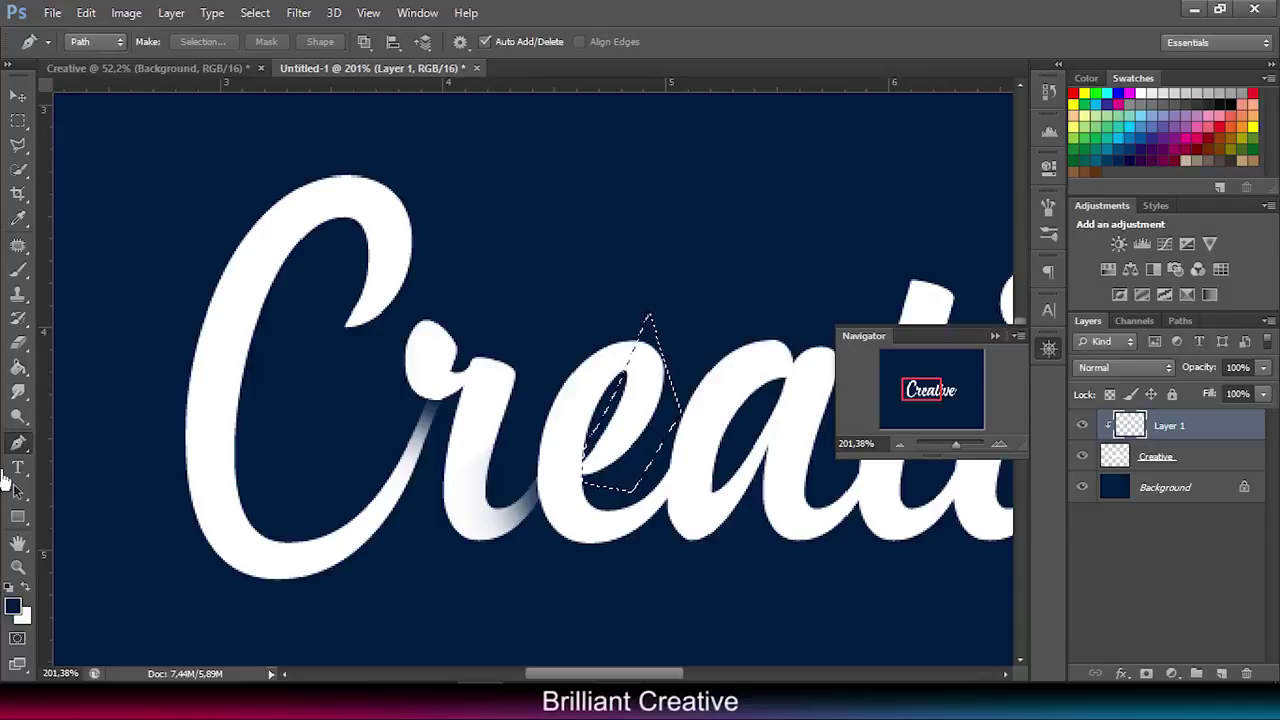
{"action": "left_click", "coordinate": [17, 270]}
{"action": "left_click_drag", "start_coordinate": [587, 474], "coordinate": [563, 471]}
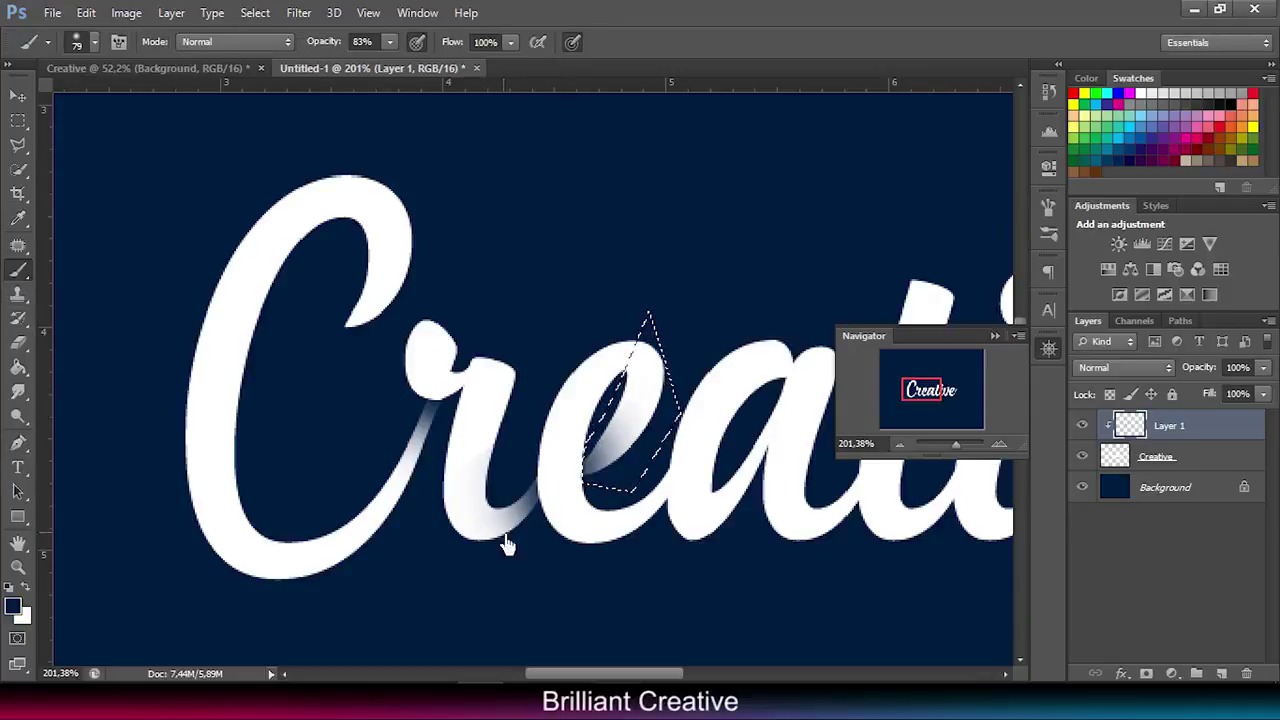
{"action": "key", "text": "ctrl+d"}
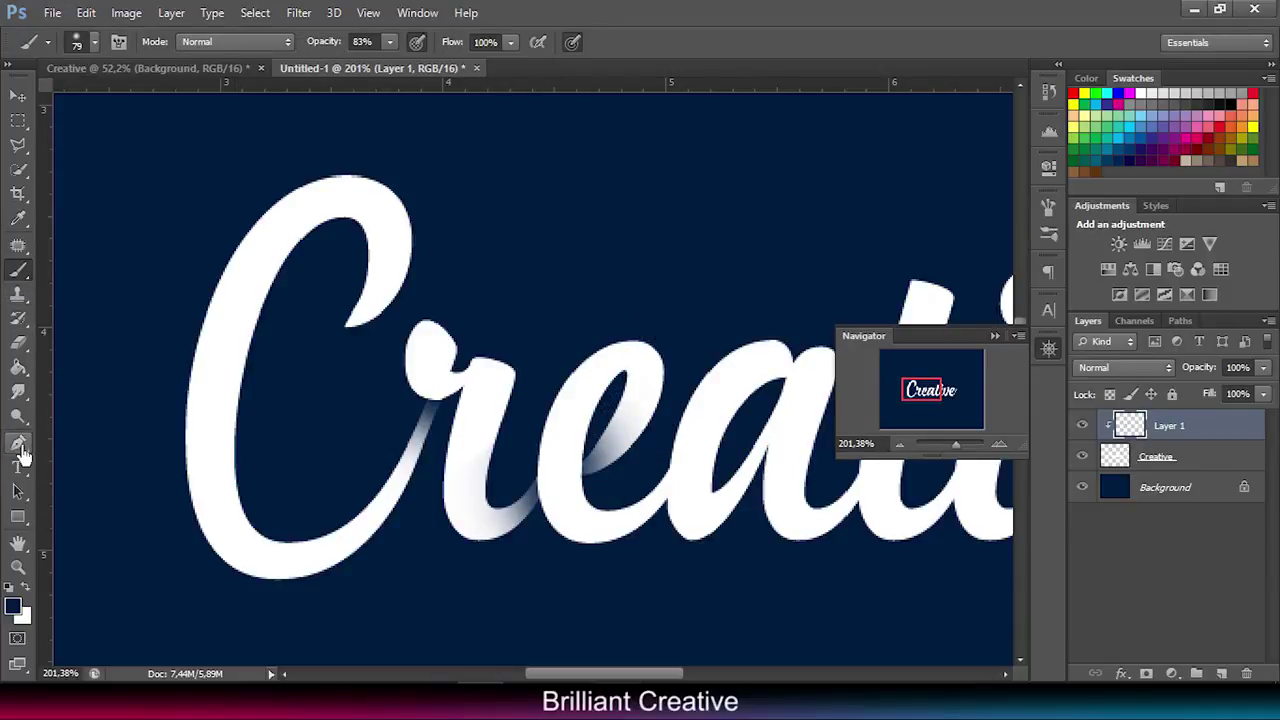
Step: Outline the e's bottom curve, select it, and brush a soft navy shadow there
{"action": "left_click", "coordinate": [19, 446]}
{"action": "left_click", "coordinate": [666, 508]}
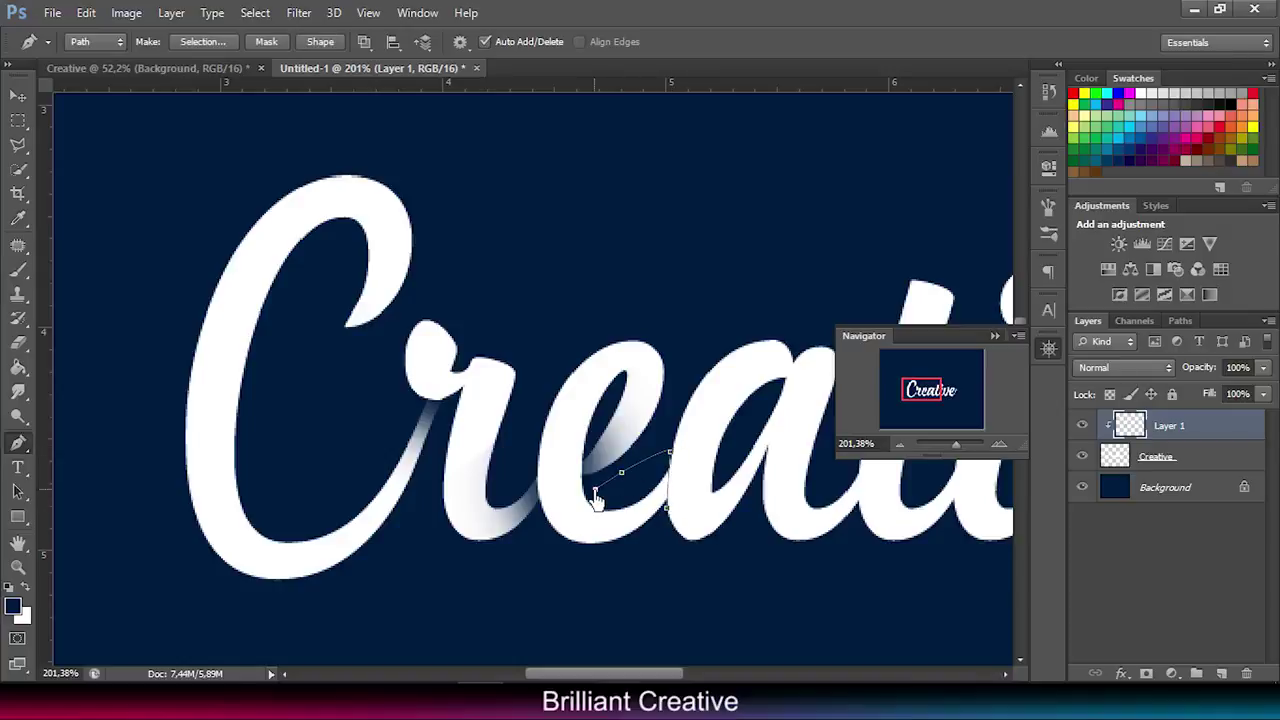
{"action": "right_click", "coordinate": [666, 518]}
{"action": "left_click", "coordinate": [735, 164]}
{"action": "left_click", "coordinate": [738, 199]}
{"action": "left_click", "coordinate": [18, 270]}
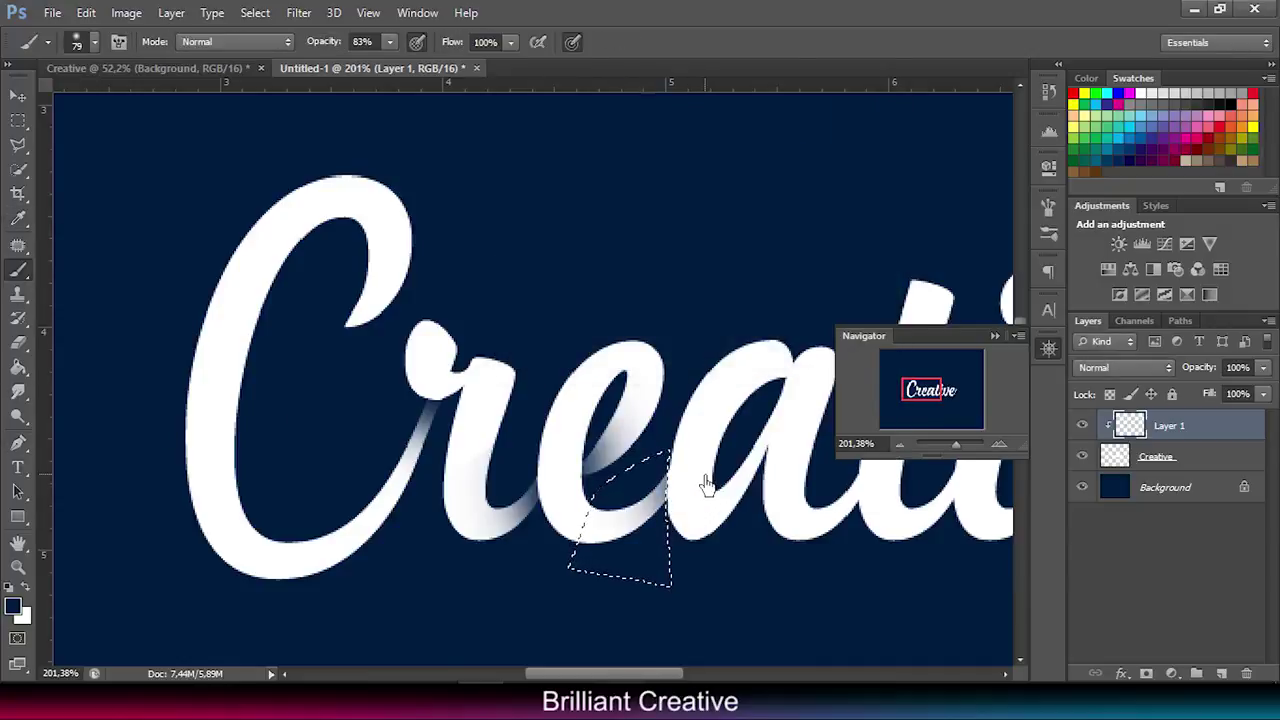
{"action": "key", "text": "ctrl+d"}
Step: Restore the e's selection from History, nudge it right, and darken the shading
{"action": "left_click_drag", "start_coordinate": [956, 452], "coordinate": [958, 453]}
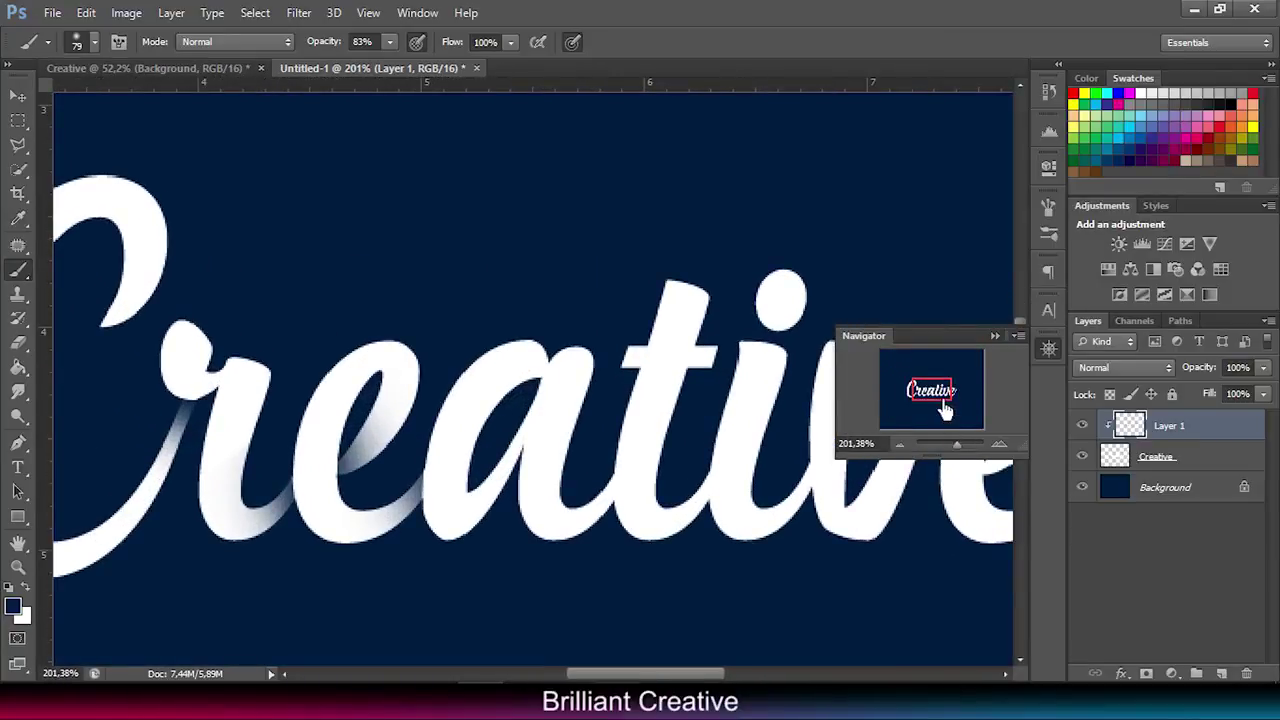
{"action": "left_click_drag", "start_coordinate": [945, 410], "coordinate": [938, 408]}
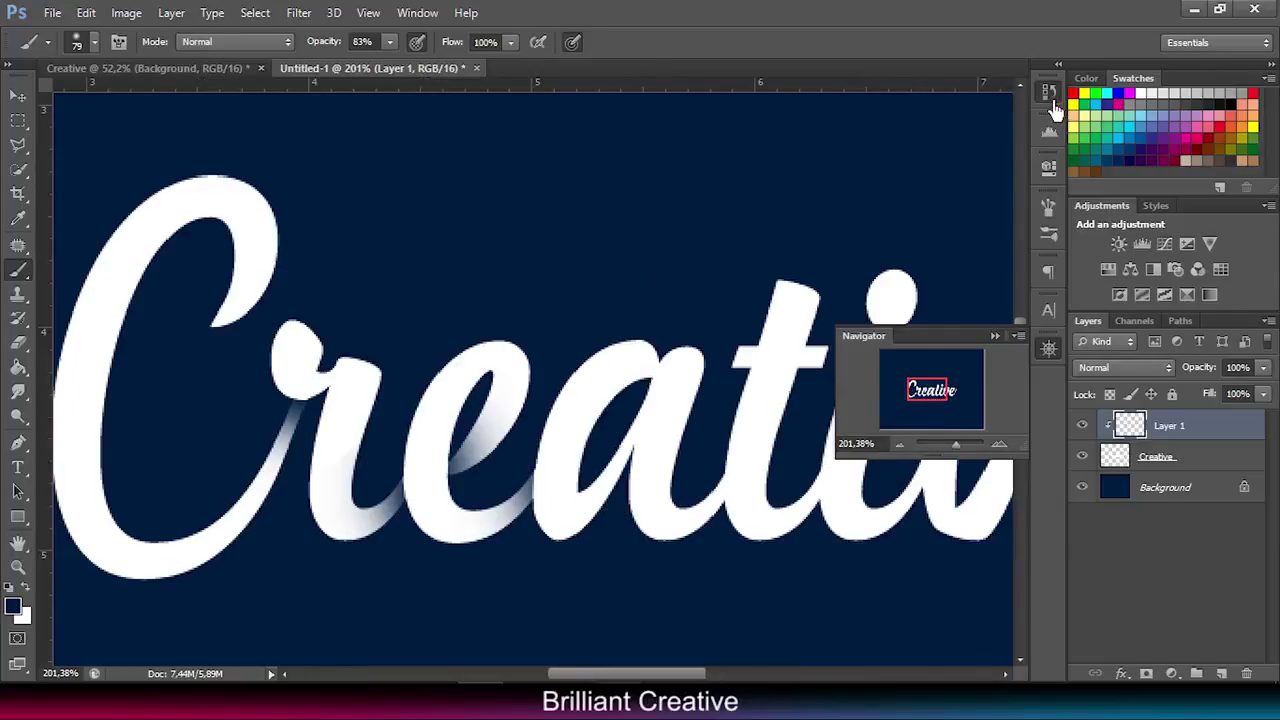
{"action": "left_click", "coordinate": [1048, 91]}
{"action": "left_click", "coordinate": [910, 130]}
{"action": "left_click", "coordinate": [905, 99]}
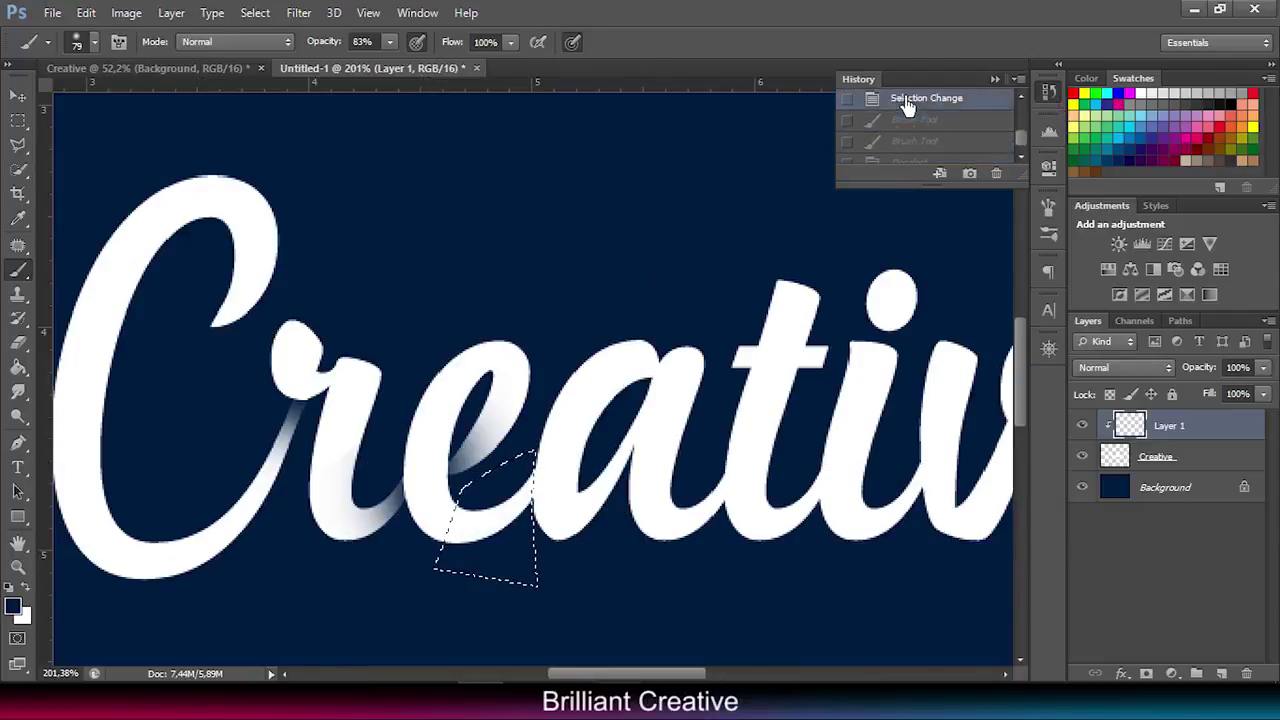
{"action": "key", "text": "Right"}
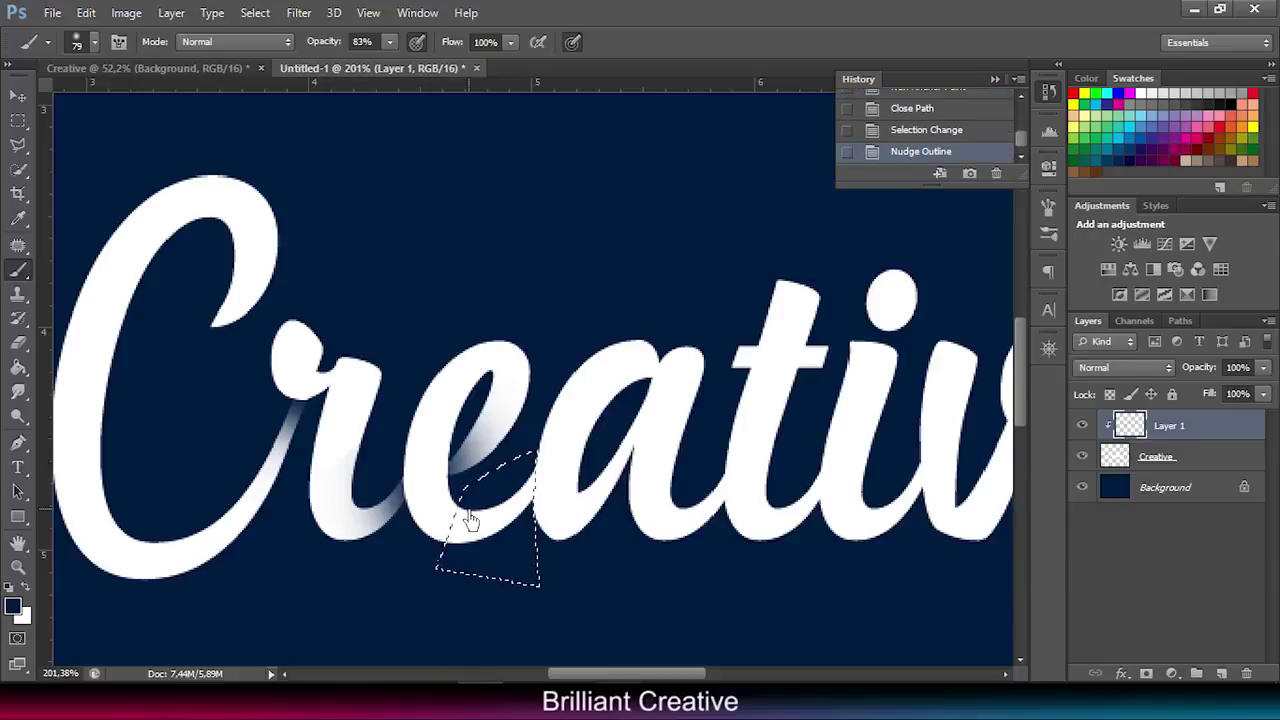
{"action": "left_click", "coordinate": [568, 500]}
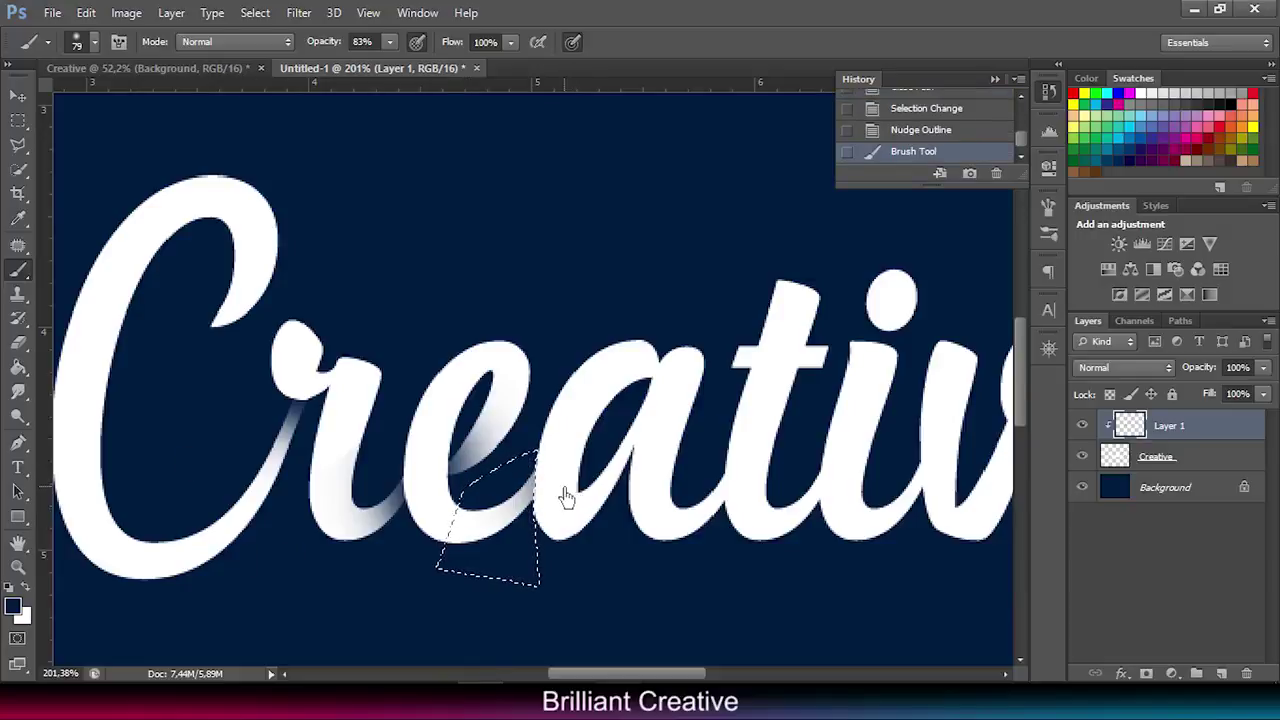
{"action": "left_click", "coordinate": [566, 505]}
{"action": "key", "text": "ctrl+d"}
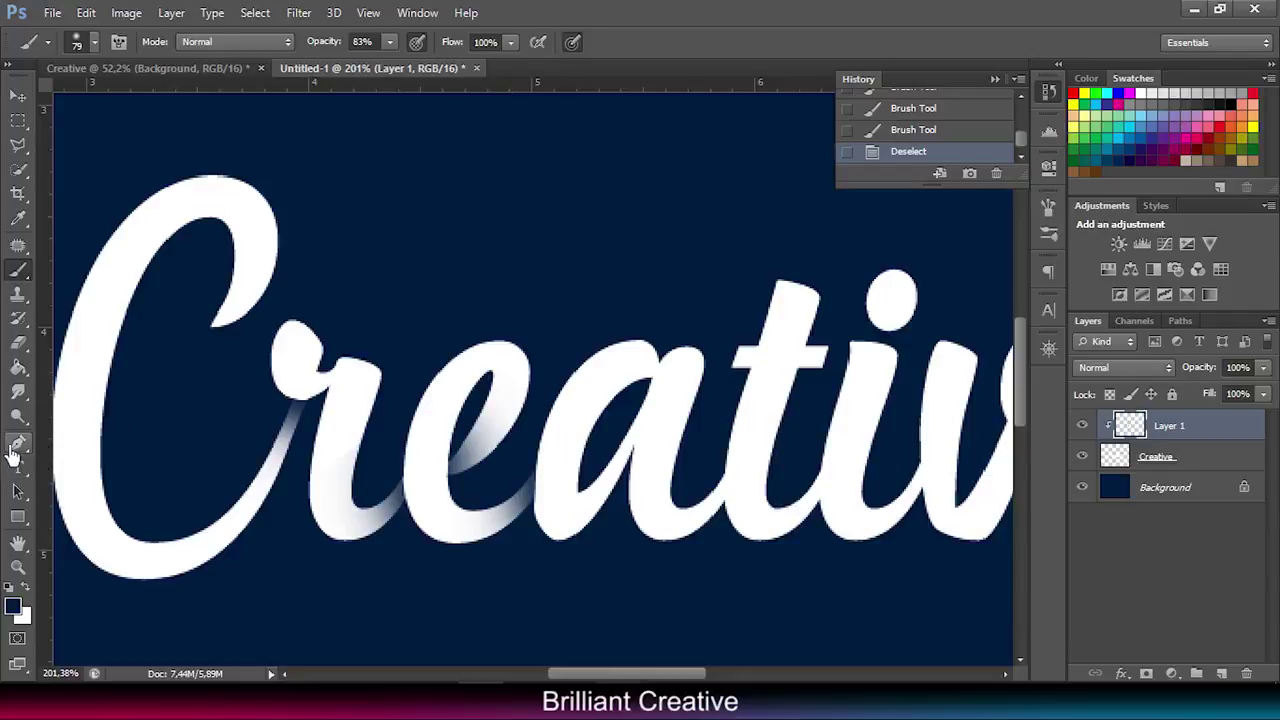
{"action": "left_click", "coordinate": [17, 443]}
{"action": "left_click", "coordinate": [648, 391]}
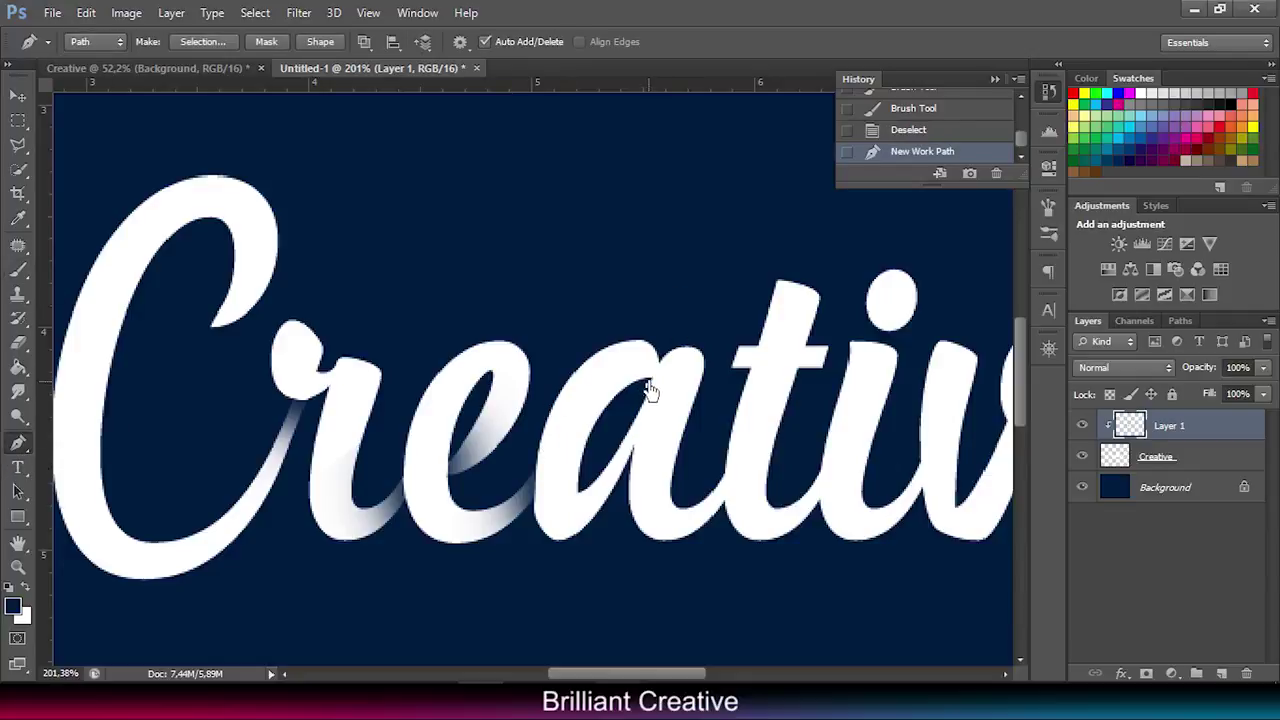
Step: Close a pen outline over the a, select it, and paint soft shading inside
{"action": "left_click_drag", "start_coordinate": [674, 332], "coordinate": [684, 331]}
{"action": "left_click", "coordinate": [631, 297]}
{"action": "left_click", "coordinate": [576, 303]}
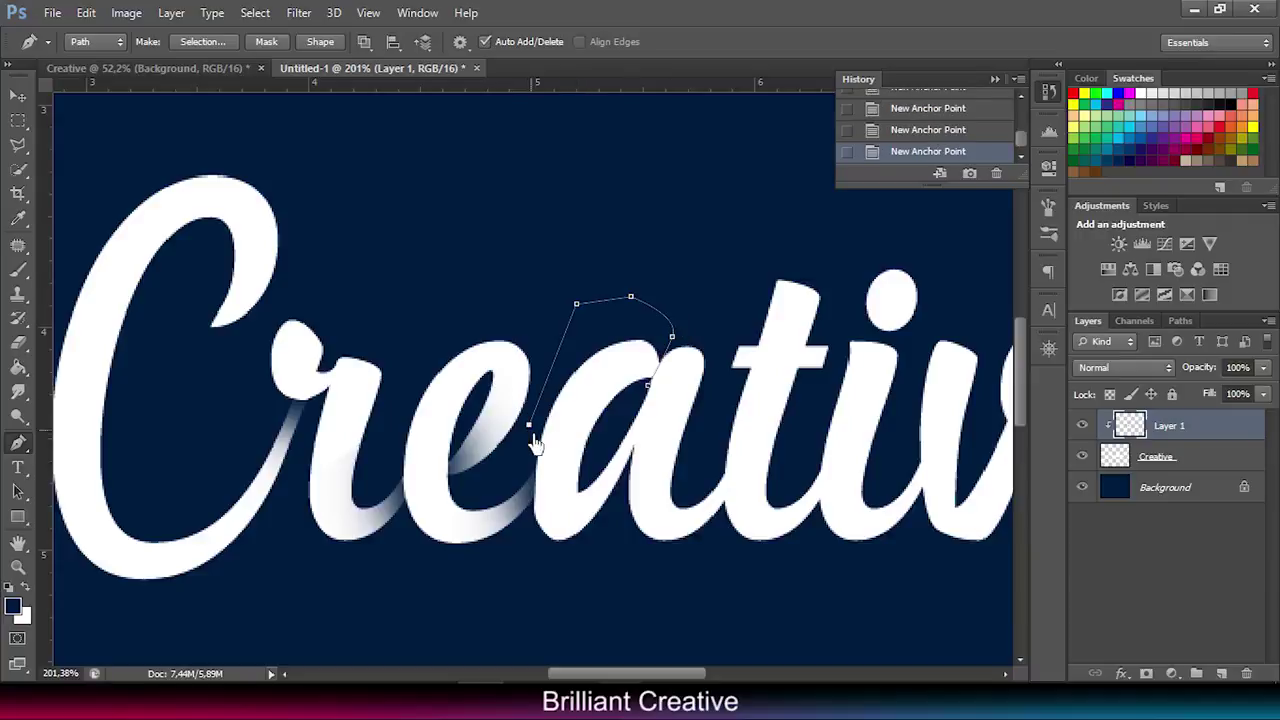
{"action": "left_click", "coordinate": [648, 392]}
{"action": "right_click", "coordinate": [634, 395]}
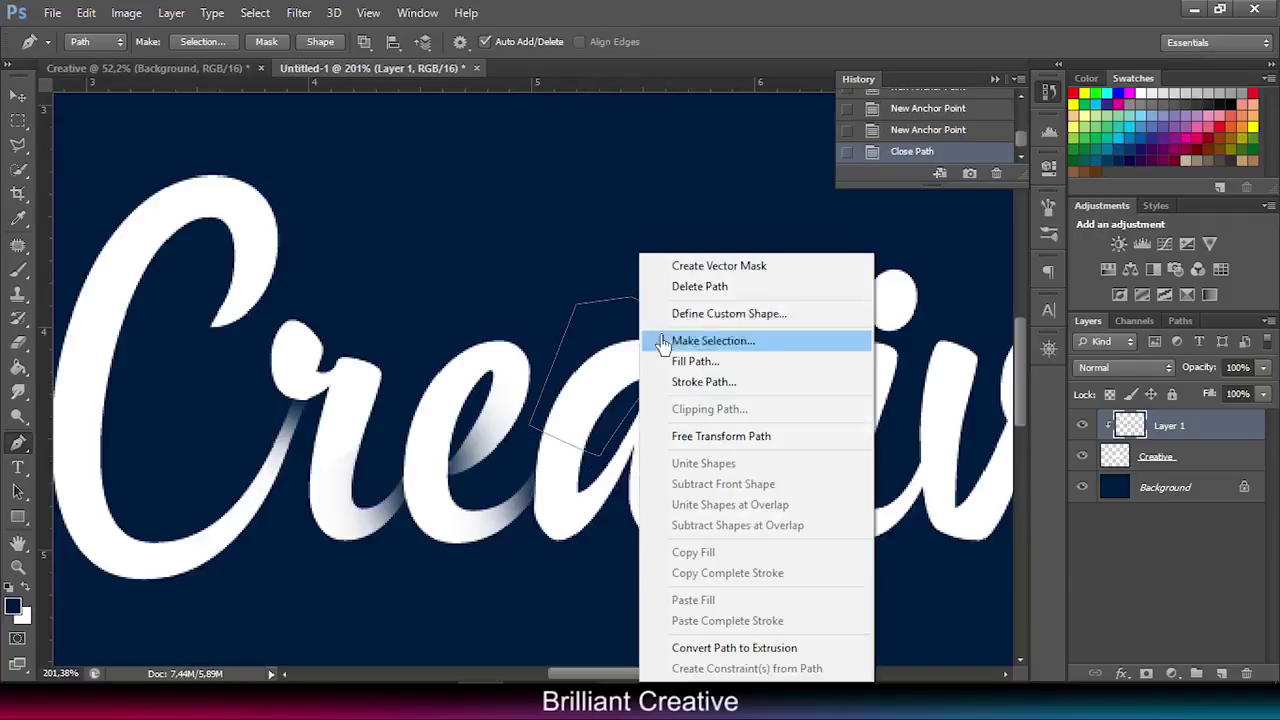
{"action": "left_click", "coordinate": [670, 337]}
{"action": "left_click", "coordinate": [745, 200]}
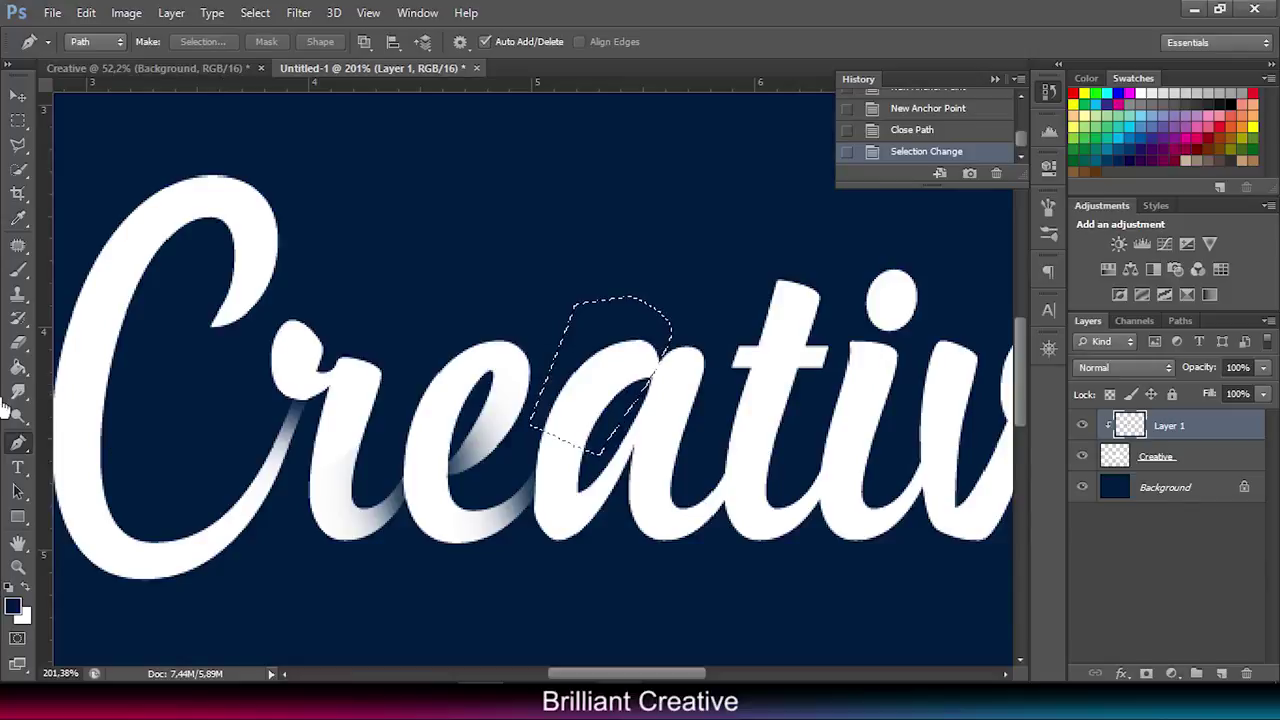
{"action": "left_click", "coordinate": [18, 270]}
{"action": "left_click_drag", "start_coordinate": [594, 377], "coordinate": [660, 383]}
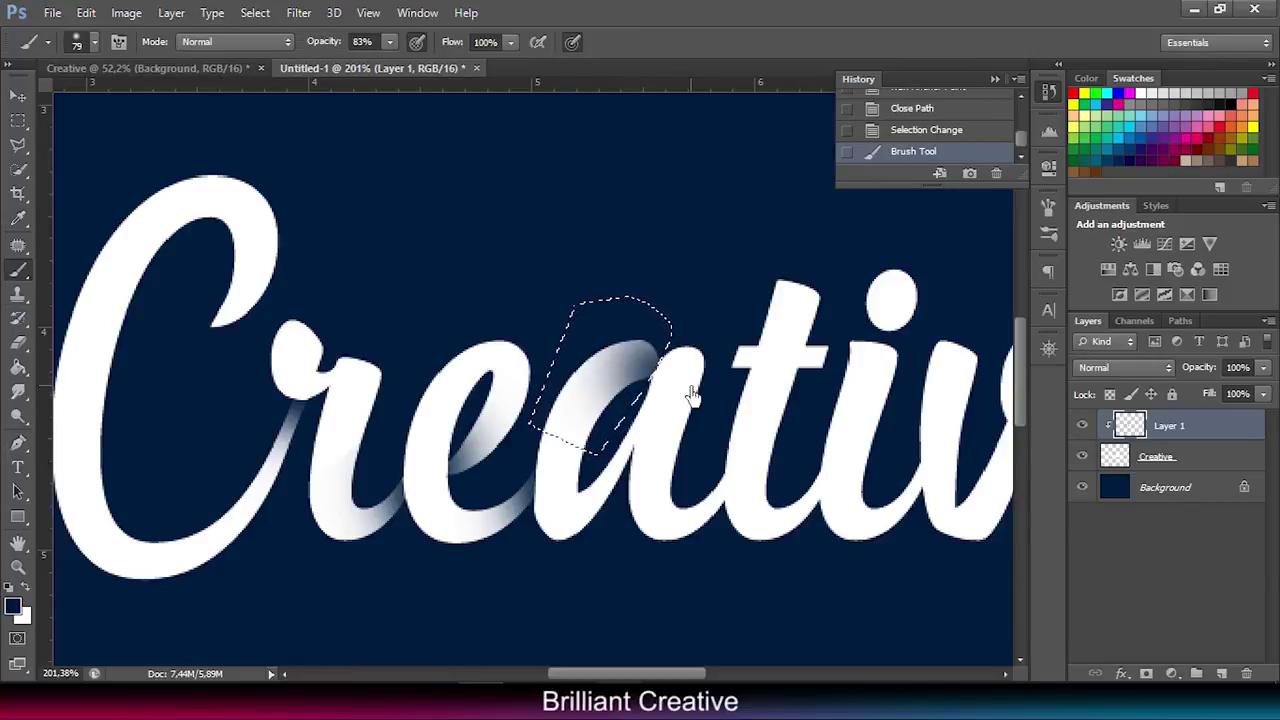
{"action": "left_click", "coordinate": [700, 398]}
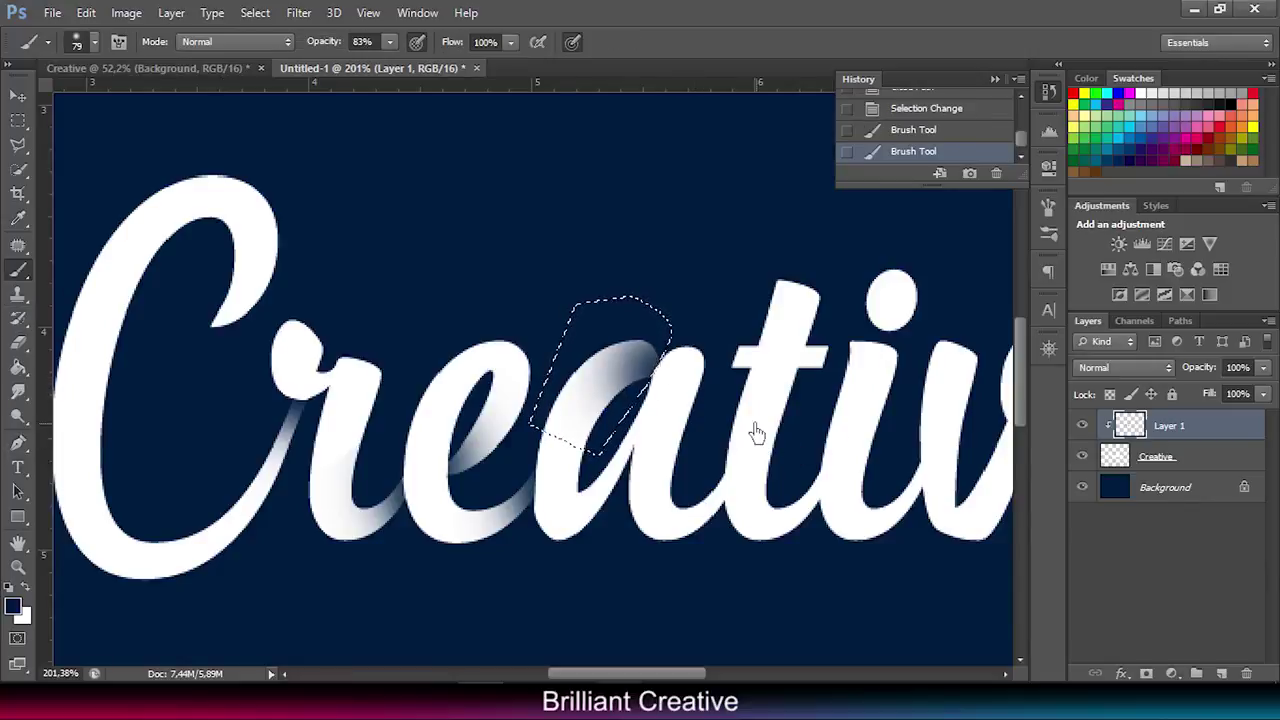
{"action": "key", "text": "ctrl+d"}
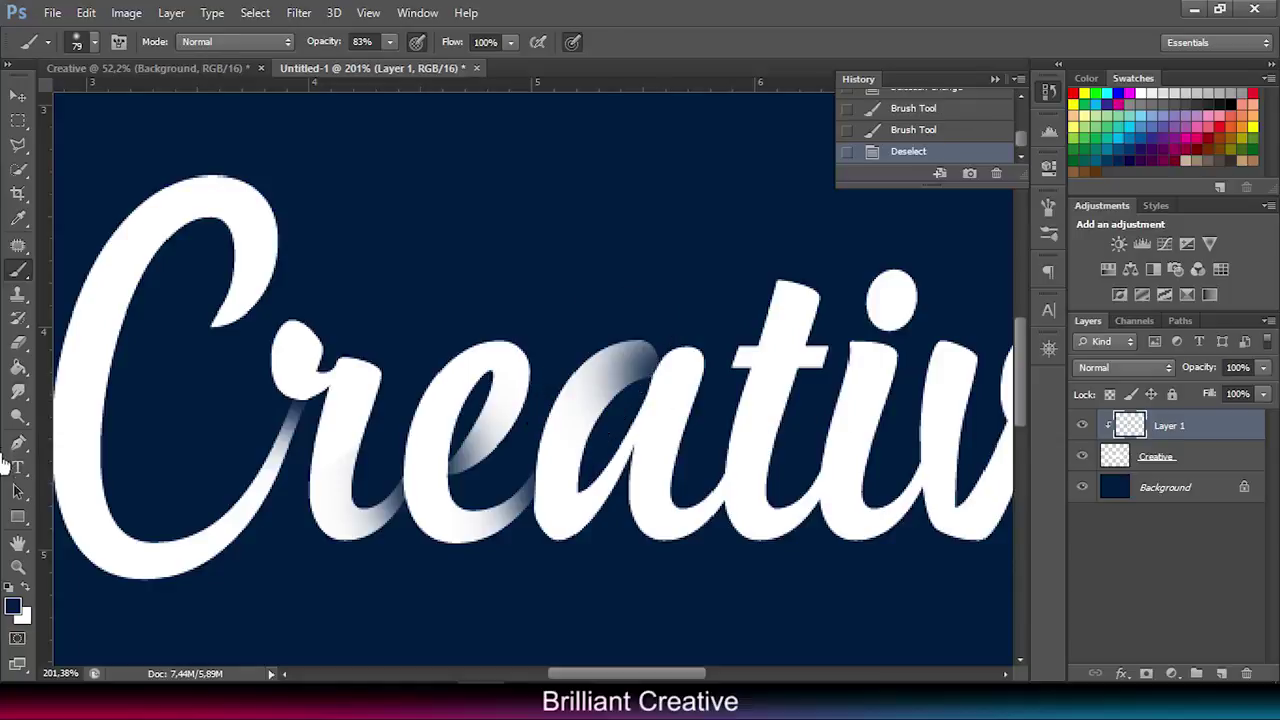
Step: Outline the a–t join, select it, and paint a dark soft shadow there
{"action": "left_click", "coordinate": [18, 443]}
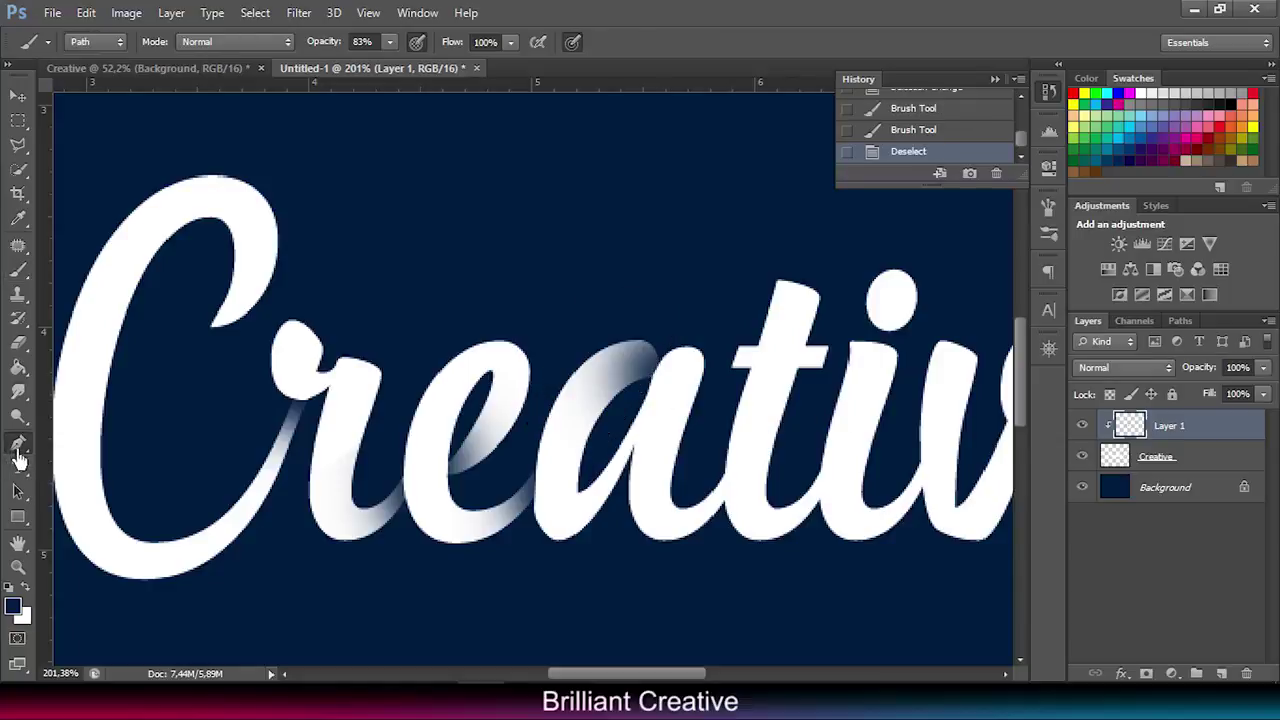
{"action": "left_click", "coordinate": [727, 513]}
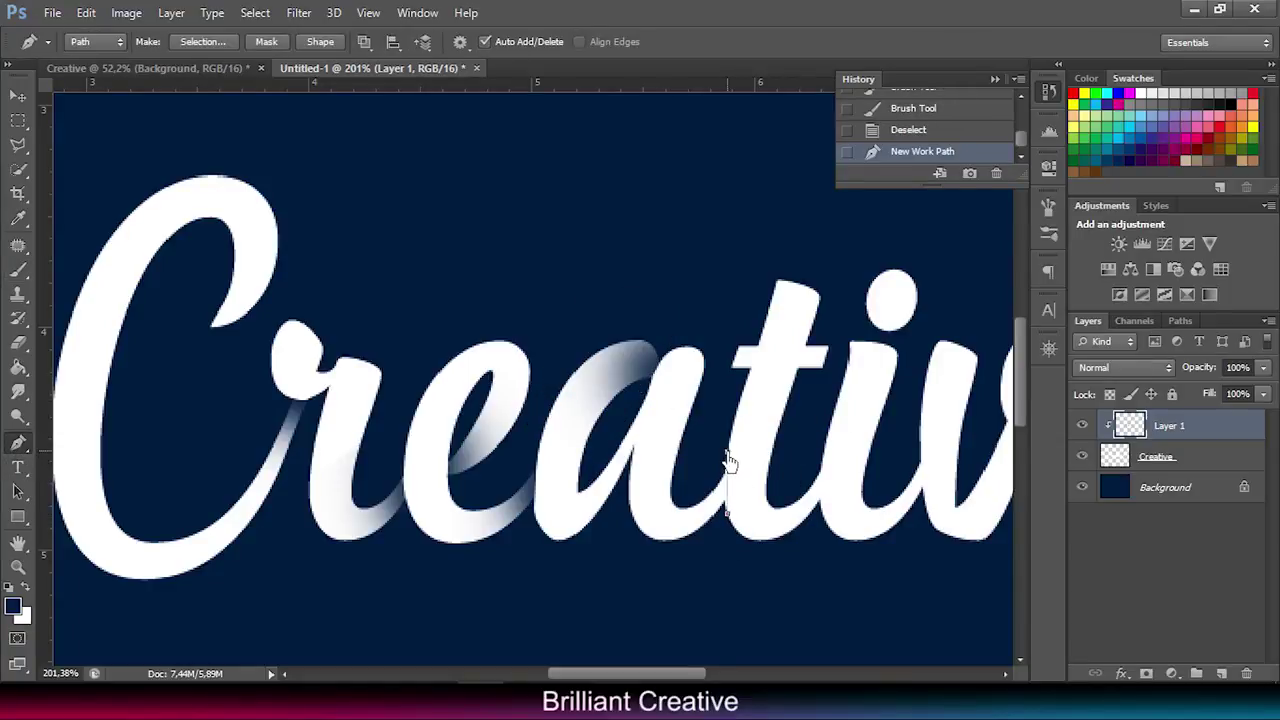
{"action": "left_click", "coordinate": [727, 452]}
{"action": "left_click", "coordinate": [689, 468]}
{"action": "left_click", "coordinate": [617, 494]}
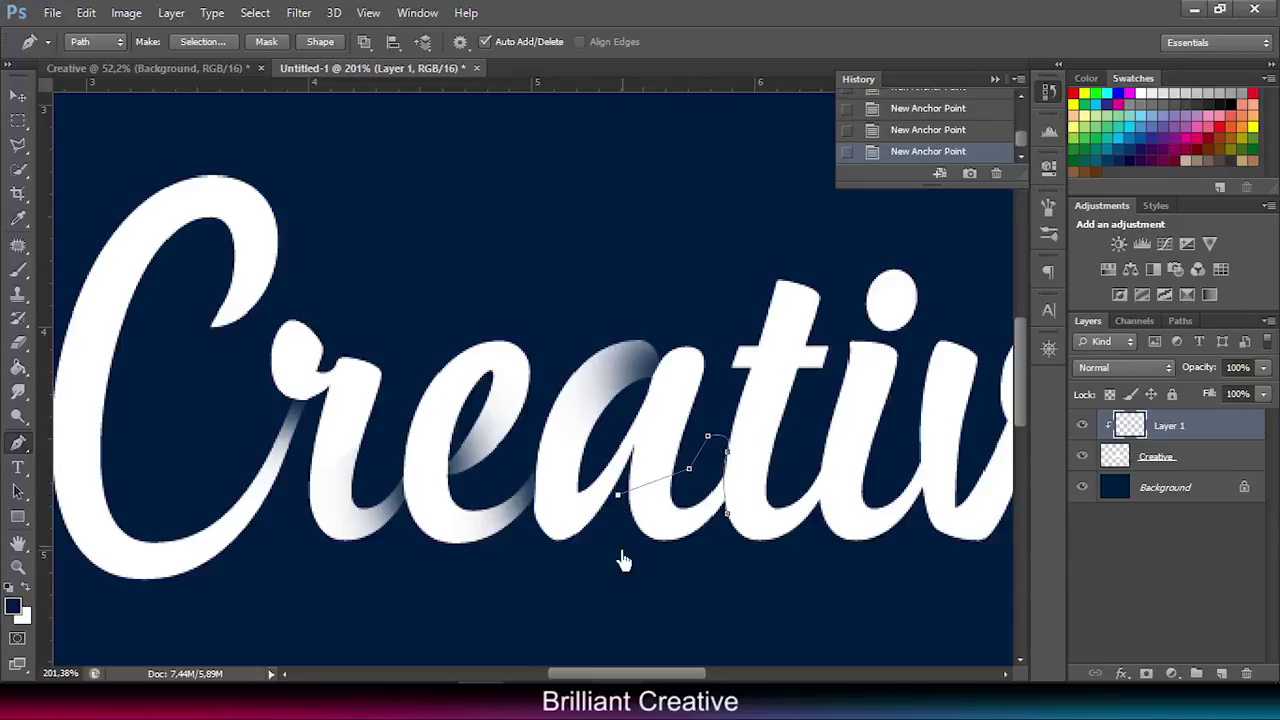
{"action": "left_click", "coordinate": [727, 512]}
{"action": "right_click", "coordinate": [706, 516]}
{"action": "left_click", "coordinate": [745, 172]}
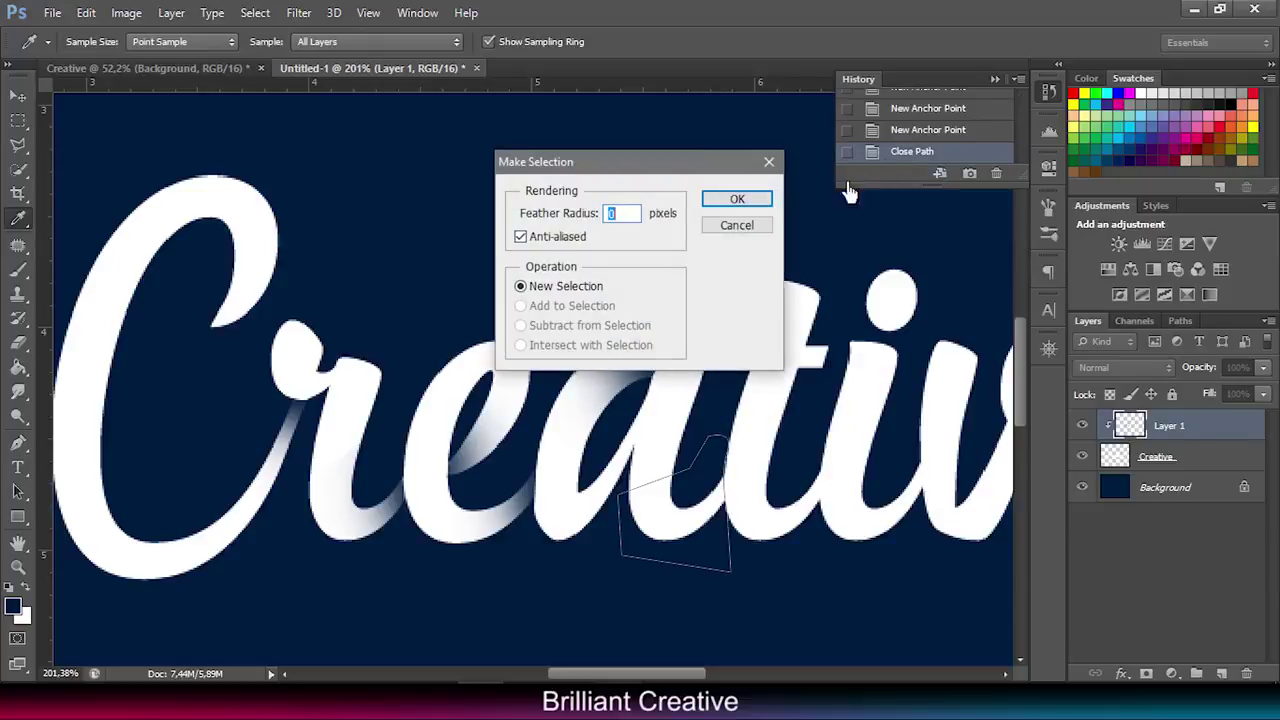
{"action": "left_click", "coordinate": [737, 199]}
{"action": "left_click", "coordinate": [18, 270]}
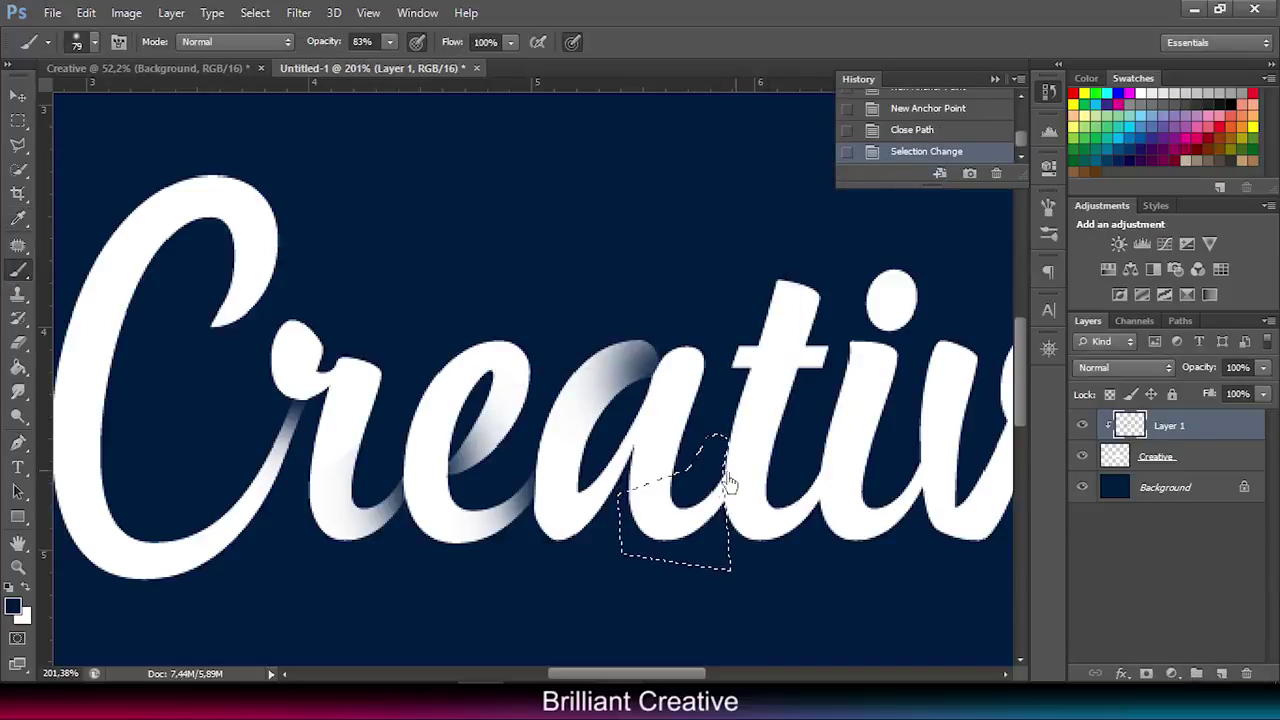
{"action": "mouse_move", "coordinate": [730, 483]}
{"action": "left_mouse_down"}
{"action": "mouse_move", "coordinate": [757, 500]}
{"action": "mouse_move", "coordinate": [760, 445]}
{"action": "left_mouse_up"}
{"action": "key", "text": "ctrl+d"}
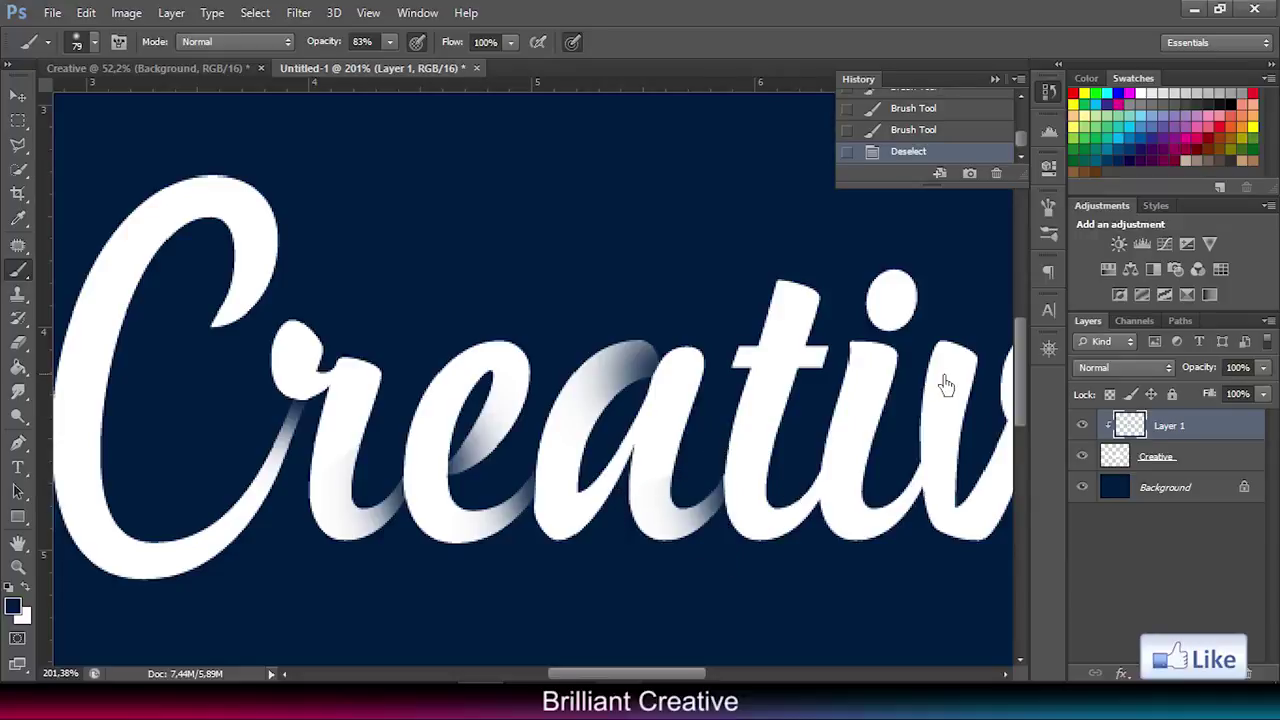
{"action": "left_click_drag", "start_coordinate": [942, 393], "coordinate": [955, 393]}
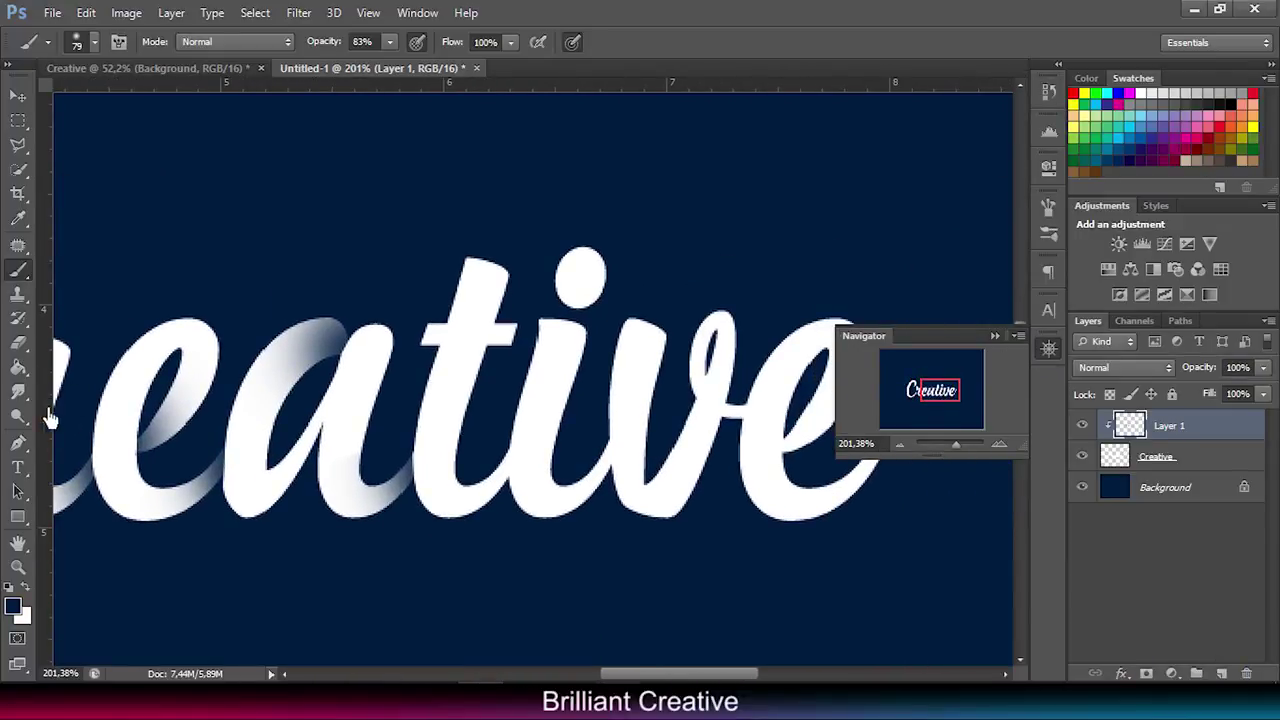
Step: Shade the t–i join with a soft navy shadow through a pen-path selection
{"action": "left_click", "coordinate": [17, 443]}
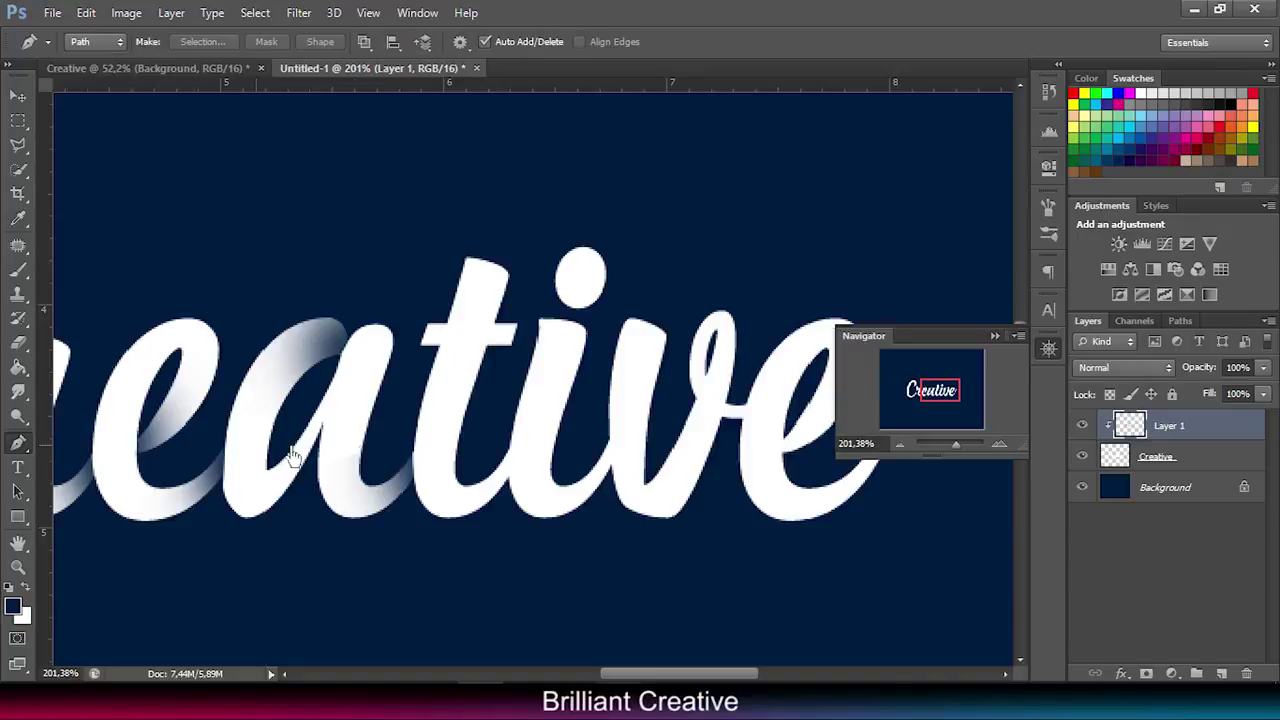
{"action": "left_click", "coordinate": [510, 478]}
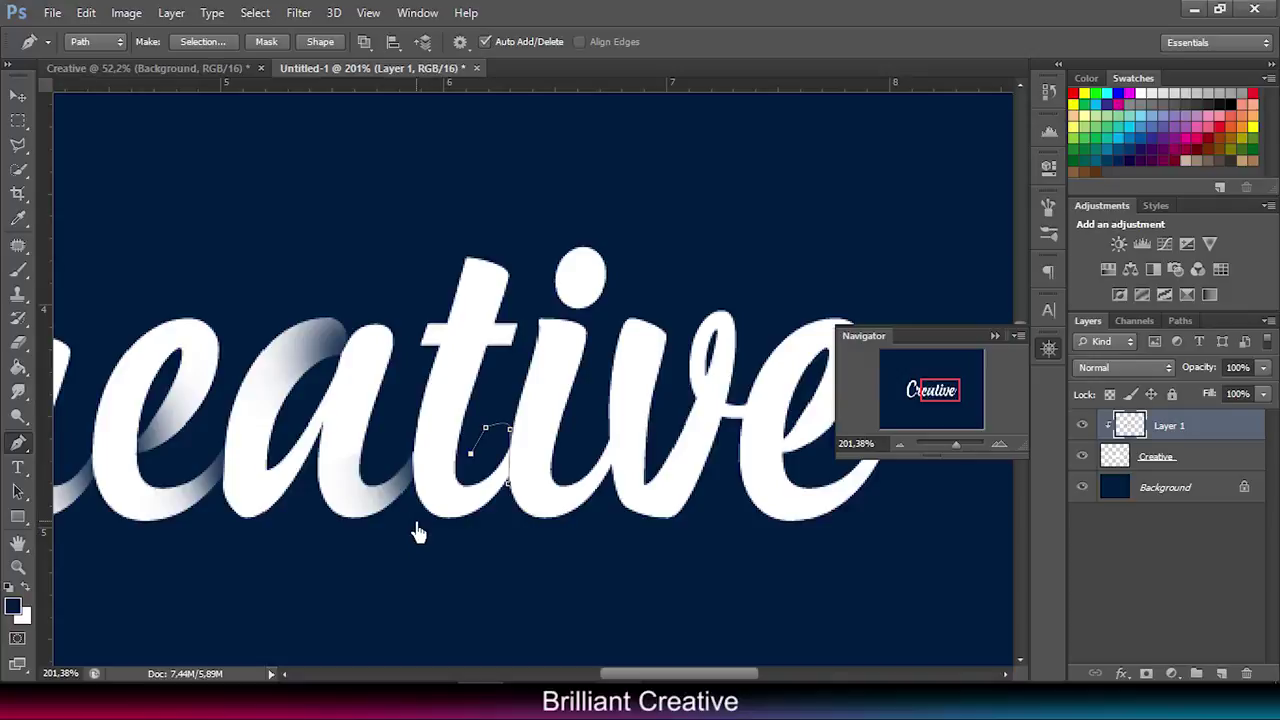
{"action": "right_click", "coordinate": [491, 505]}
{"action": "left_click", "coordinate": [598, 150]}
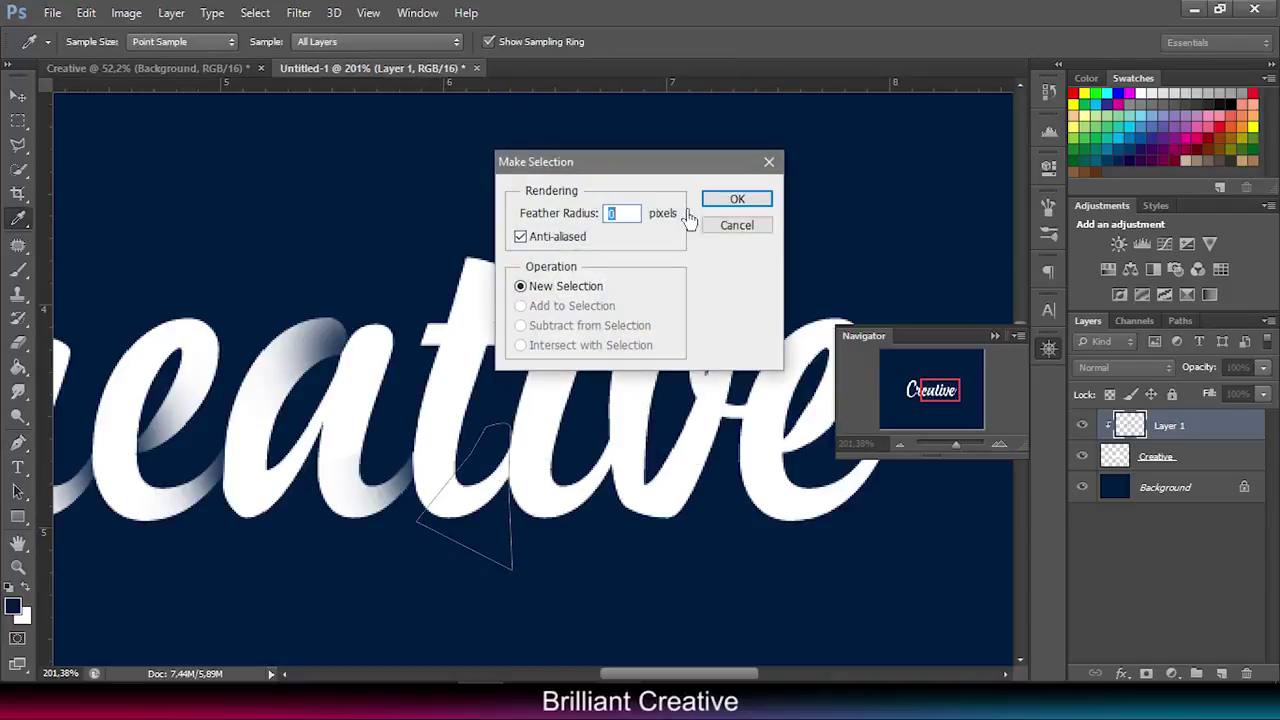
{"action": "left_click", "coordinate": [737, 199]}
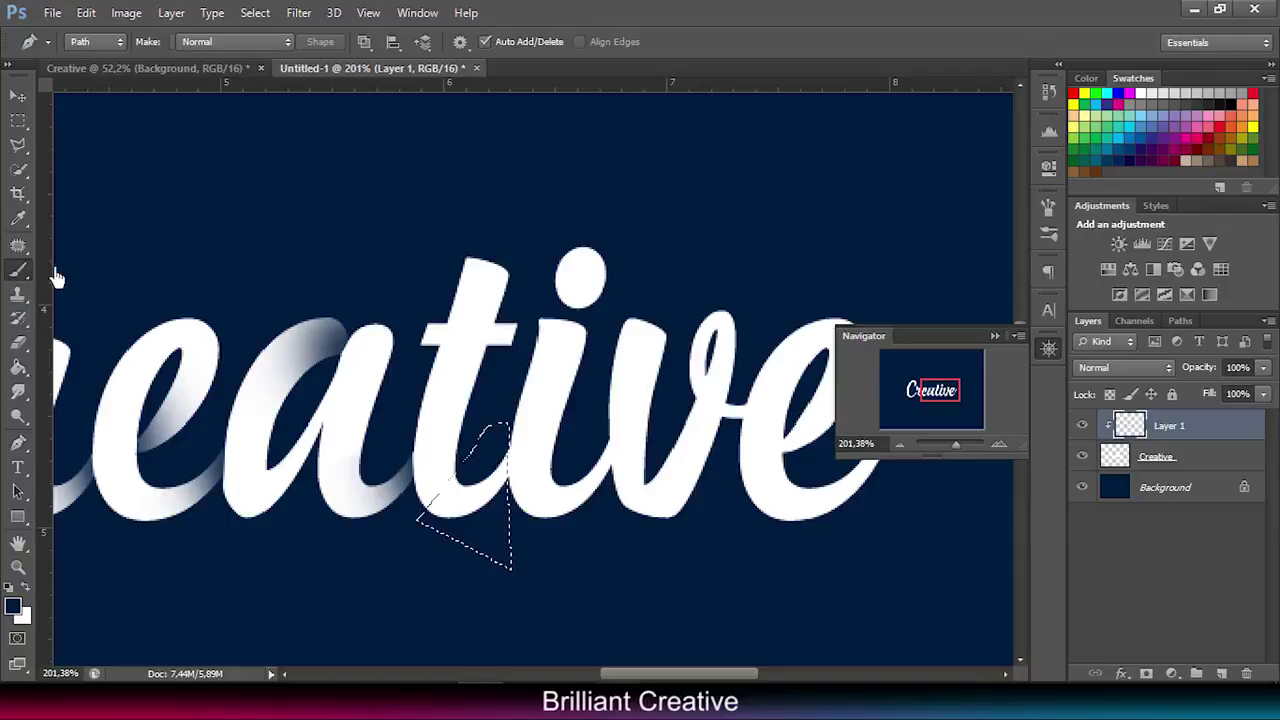
{"action": "key", "text": "b"}
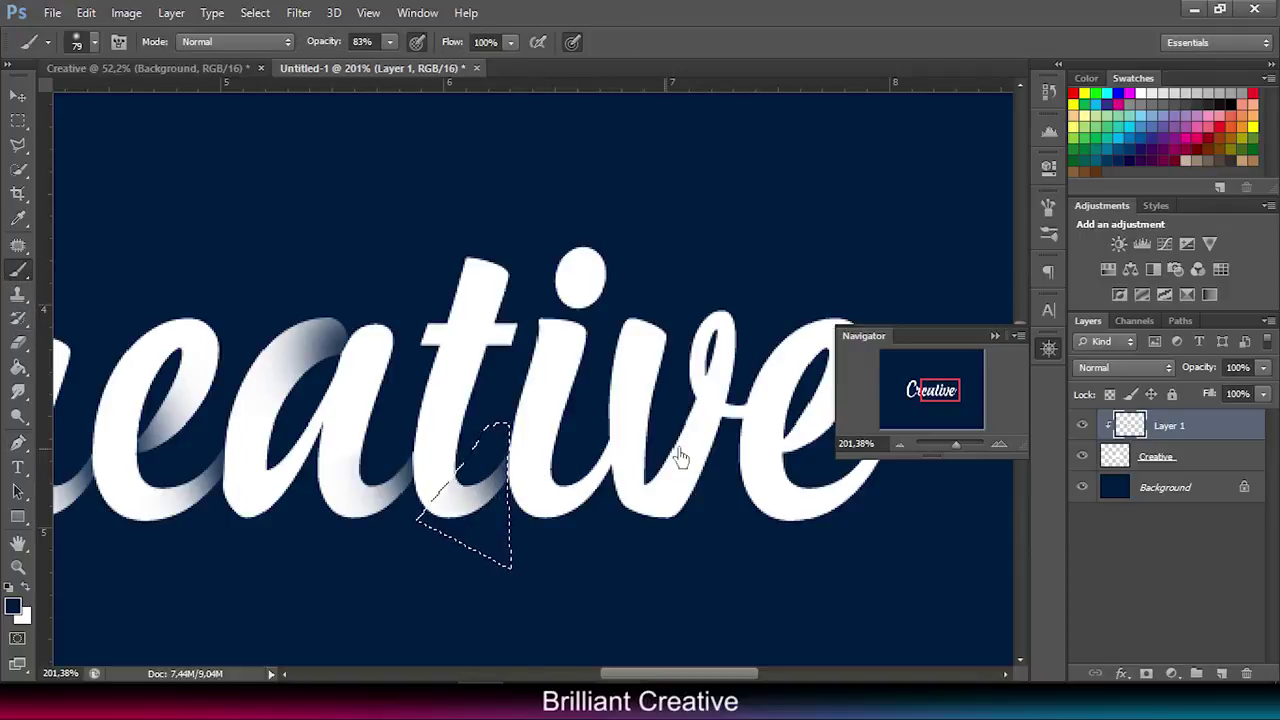
{"action": "key", "text": "ctrl+d"}
{"action": "mouse_move", "coordinate": [962, 452]}
{"action": "left_mouse_down"}
{"action": "mouse_move", "coordinate": [948, 451]}
{"action": "mouse_move", "coordinate": [961, 446]}
{"action": "left_mouse_up"}
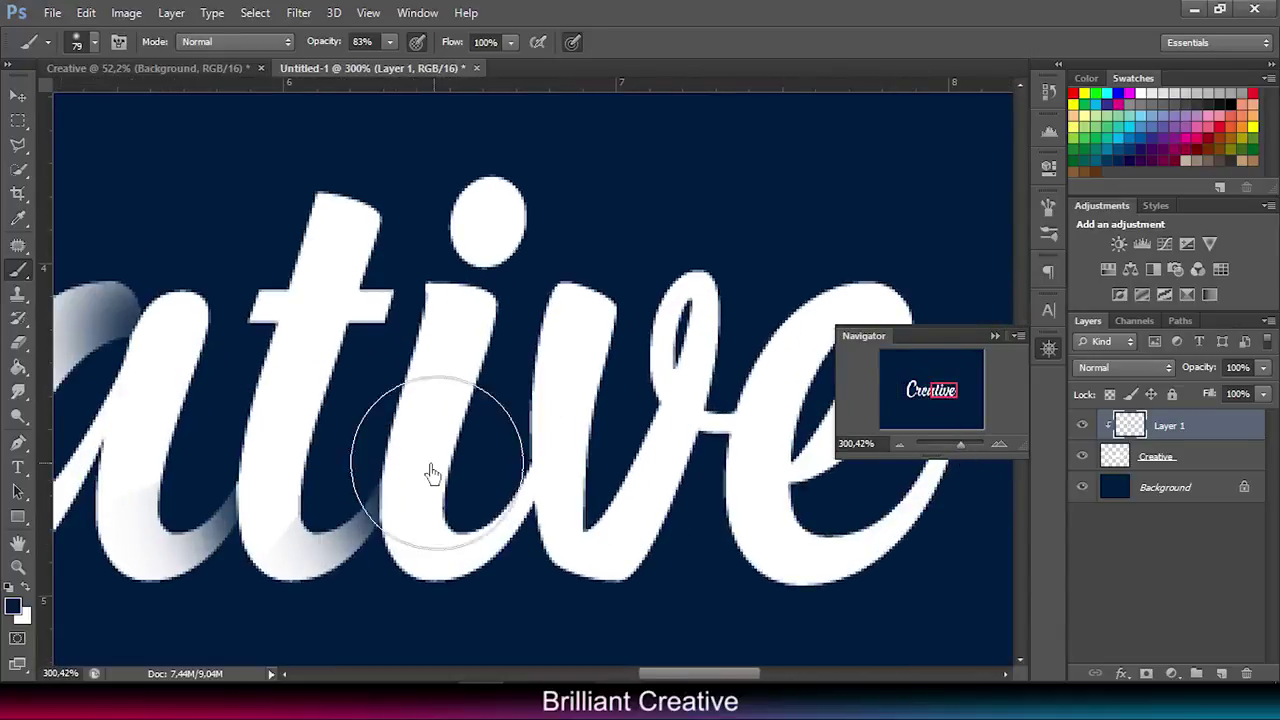
Step: Outline the i–v join, select it, and paint a dark soft shadow at the v's base
{"action": "left_click", "coordinate": [18, 343]}
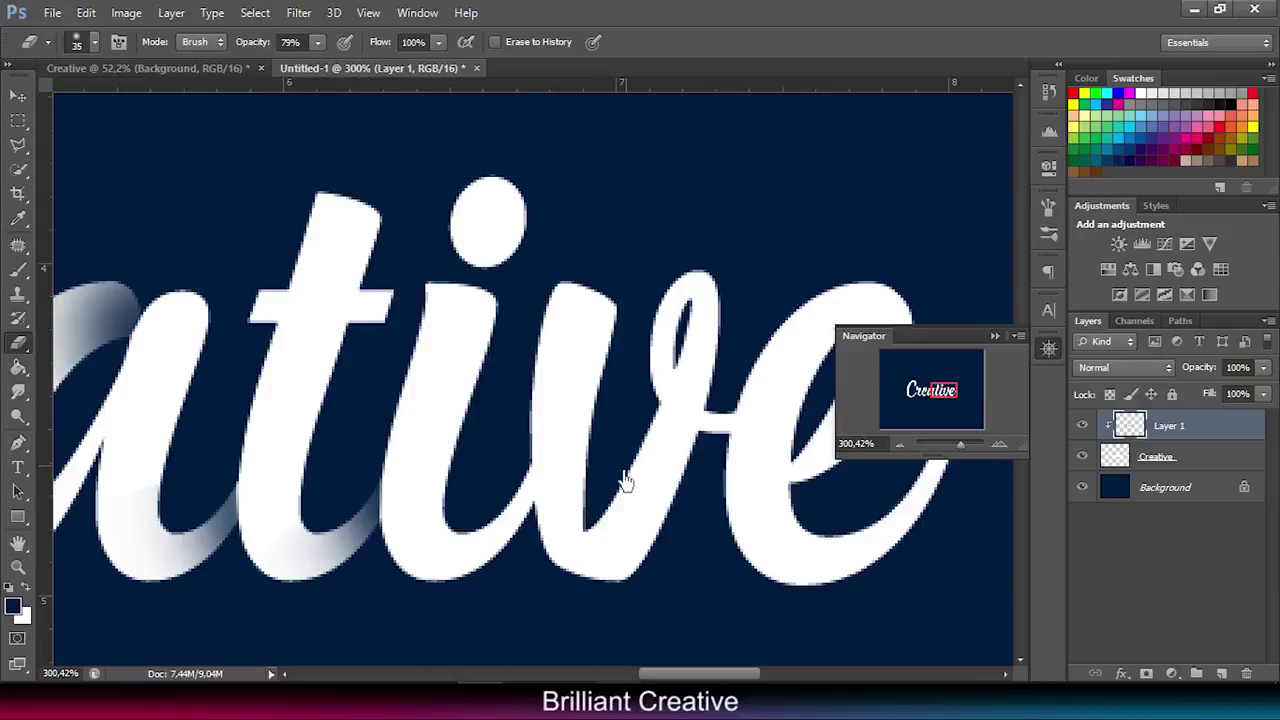
{"action": "left_click", "coordinate": [20, 441]}
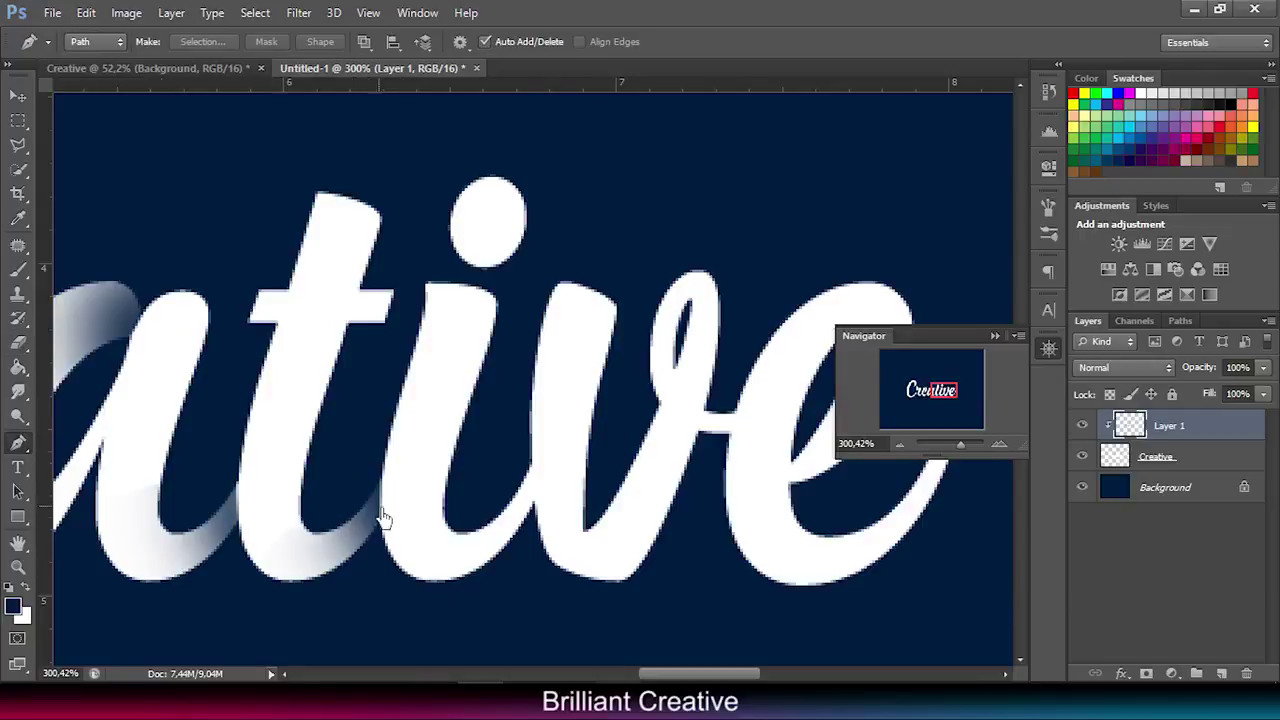
{"action": "left_click", "coordinate": [533, 507]}
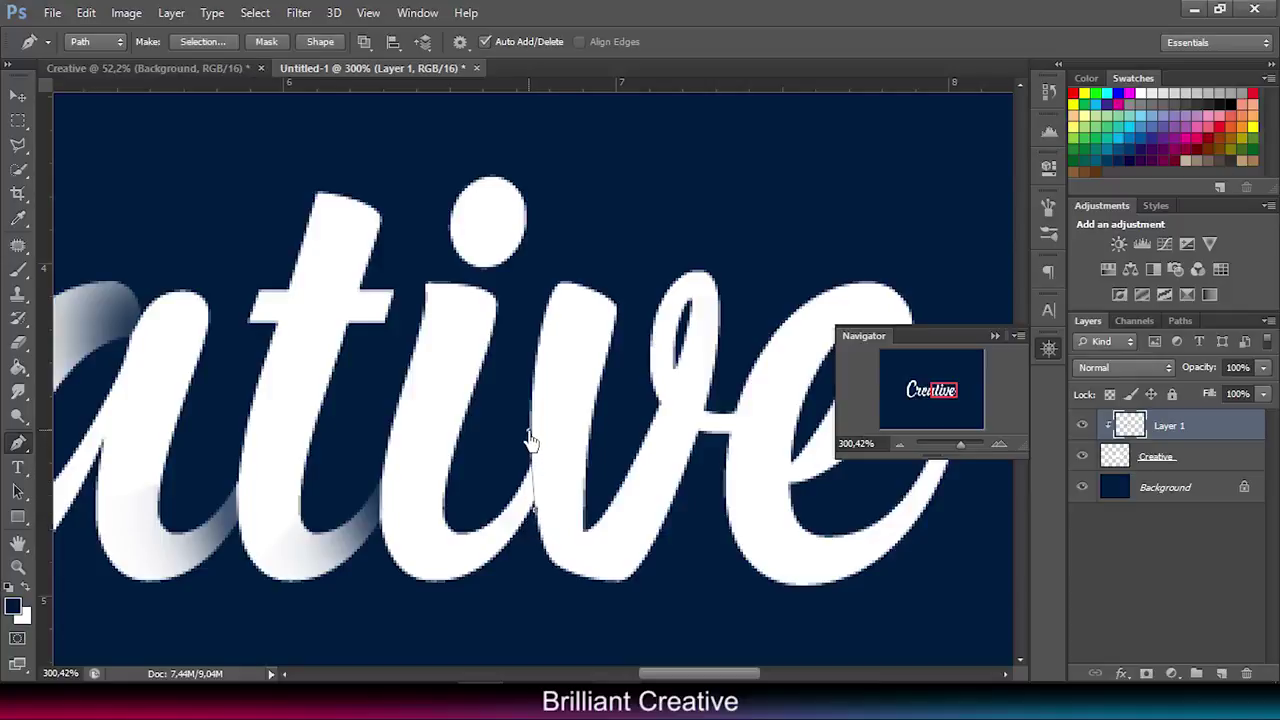
{"action": "right_click", "coordinate": [506, 521]}
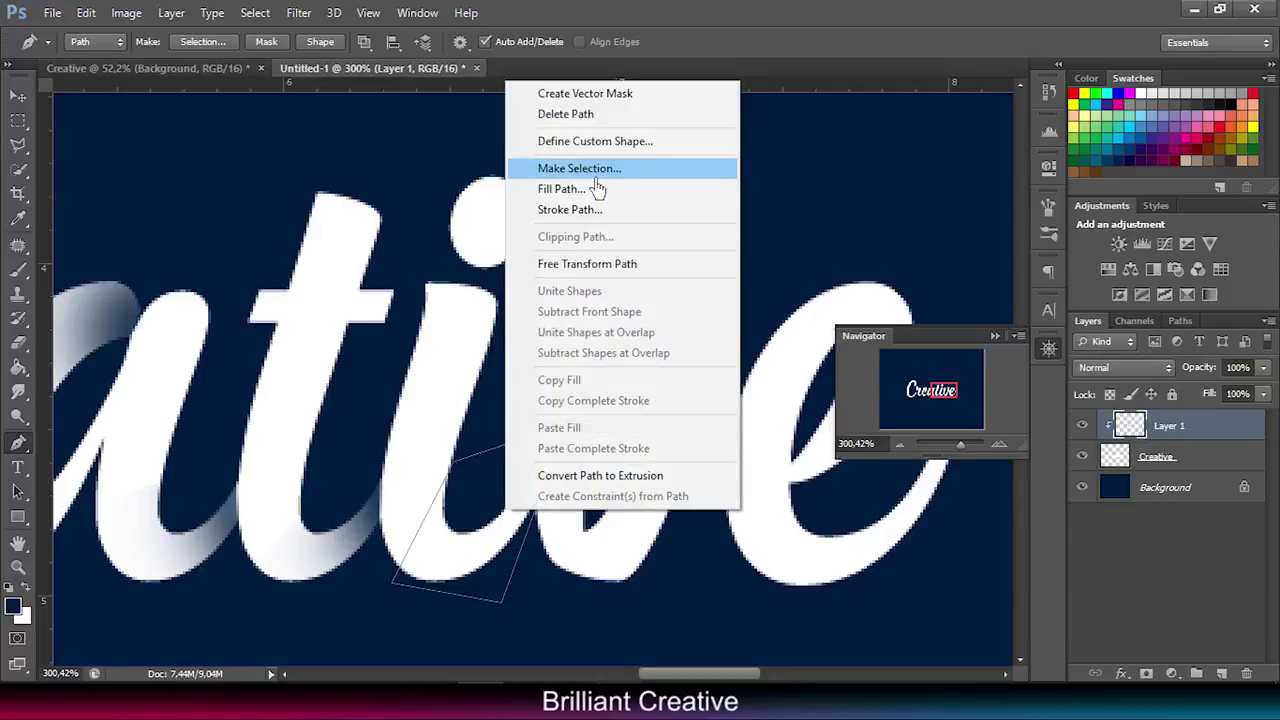
{"action": "left_click", "coordinate": [718, 168]}
{"action": "left_click", "coordinate": [735, 197]}
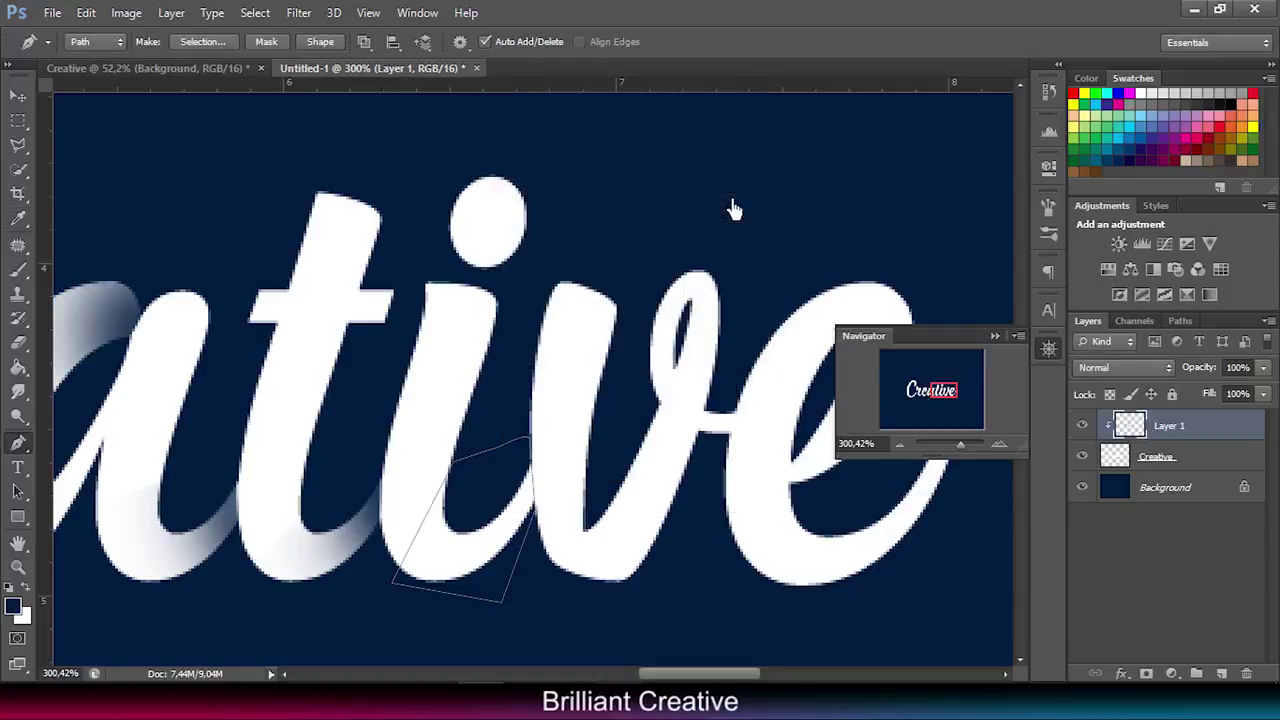
{"action": "left_click", "coordinate": [20, 272]}
{"action": "left_click_drag", "start_coordinate": [565, 462], "coordinate": [586, 486]}
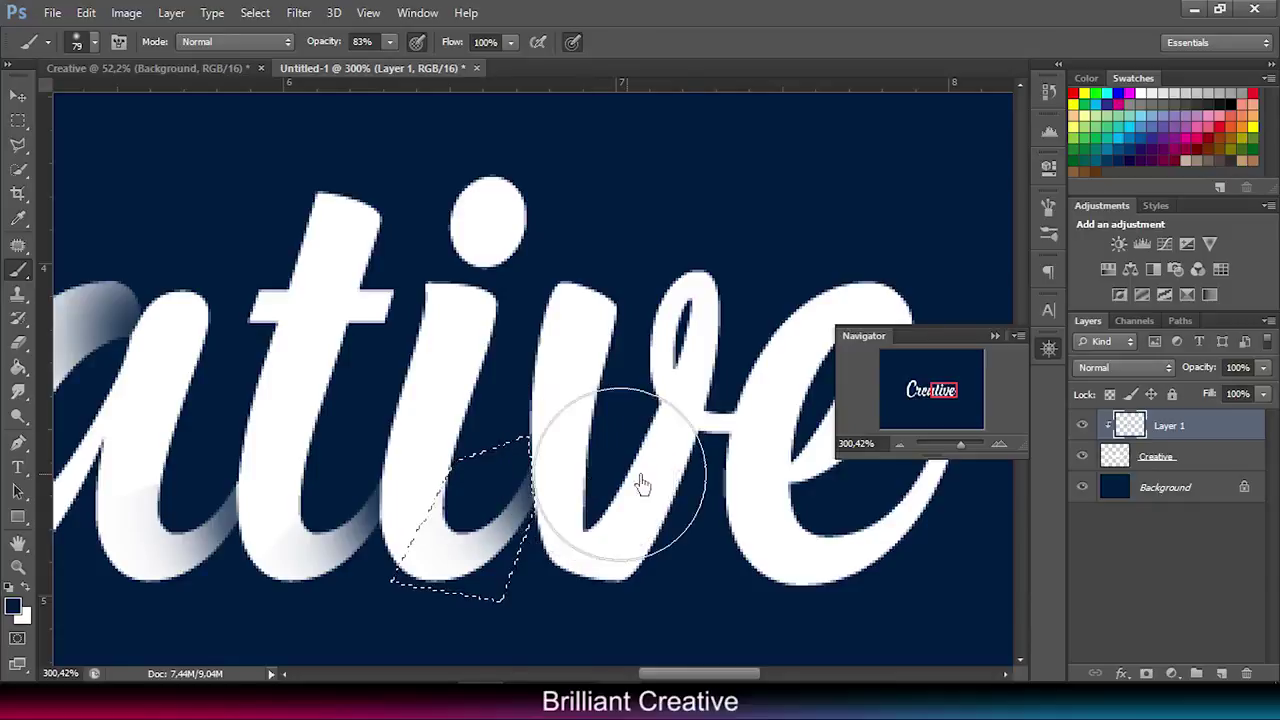
{"action": "key", "text": "ctrl+d"}
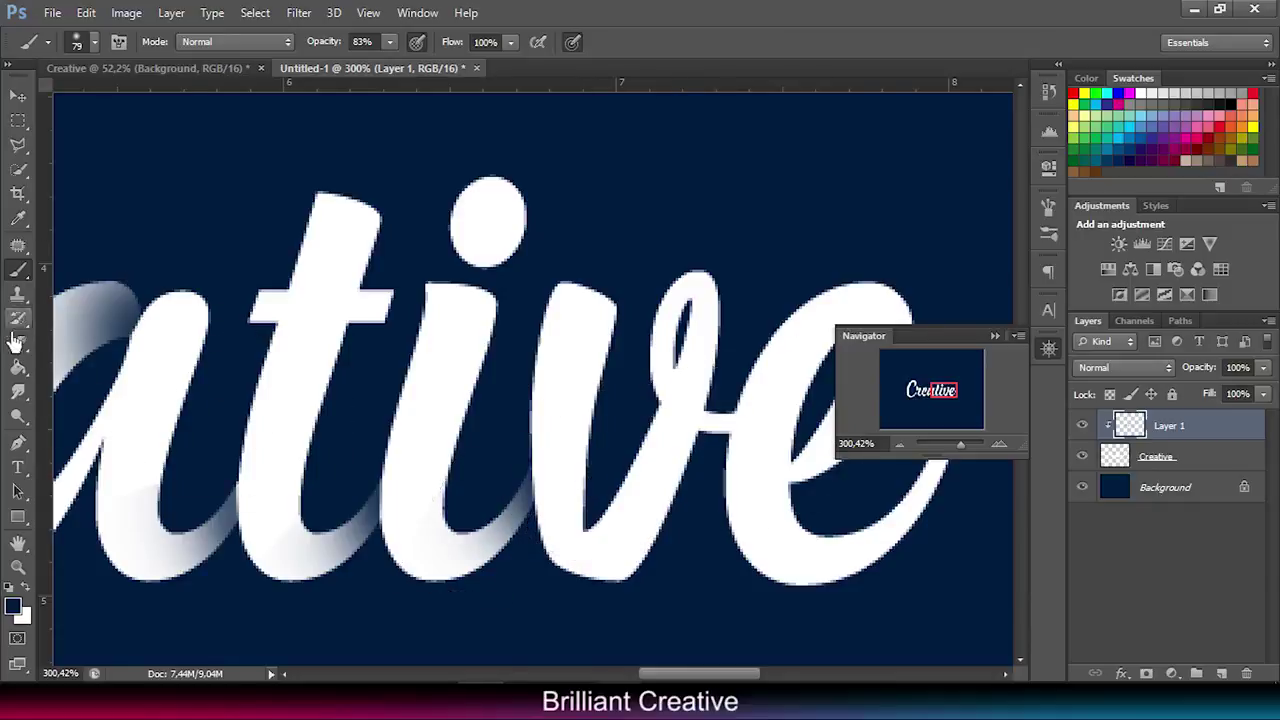
{"action": "left_click", "coordinate": [18, 443]}
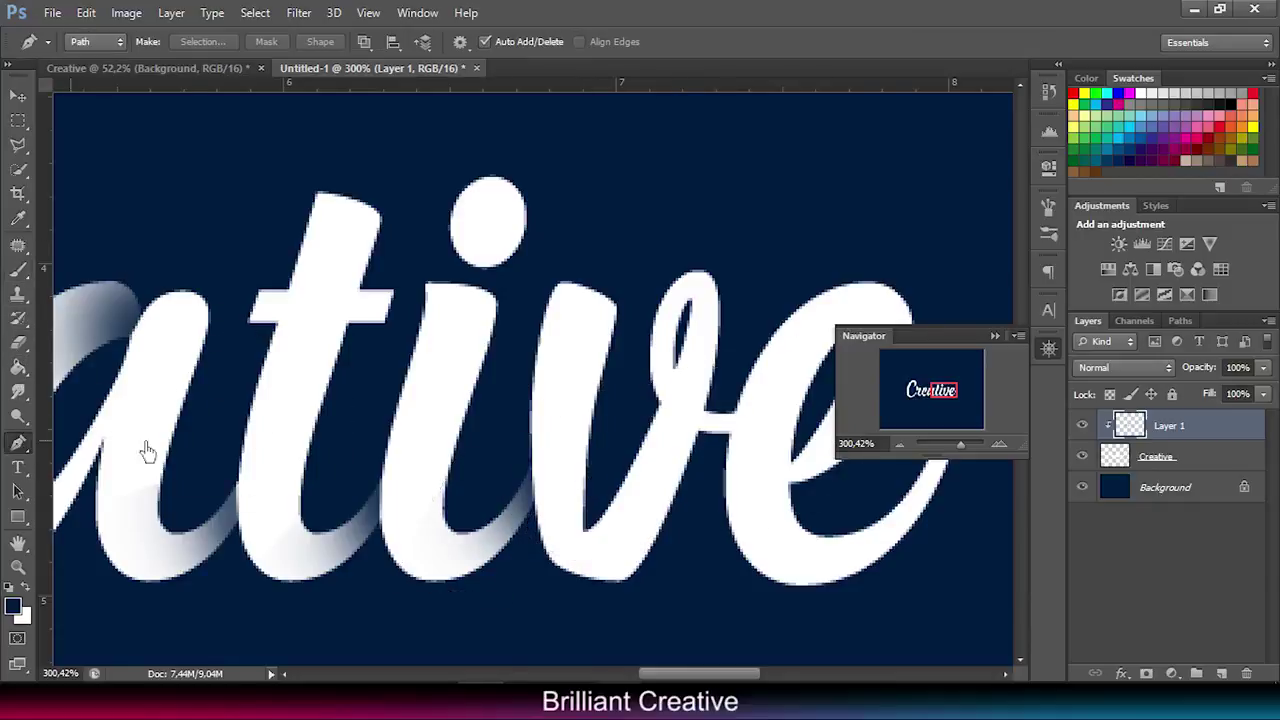
Step: Outline the v's inner loop with a Pen path and convert it to a selection
{"action": "left_click", "coordinate": [660, 418]}
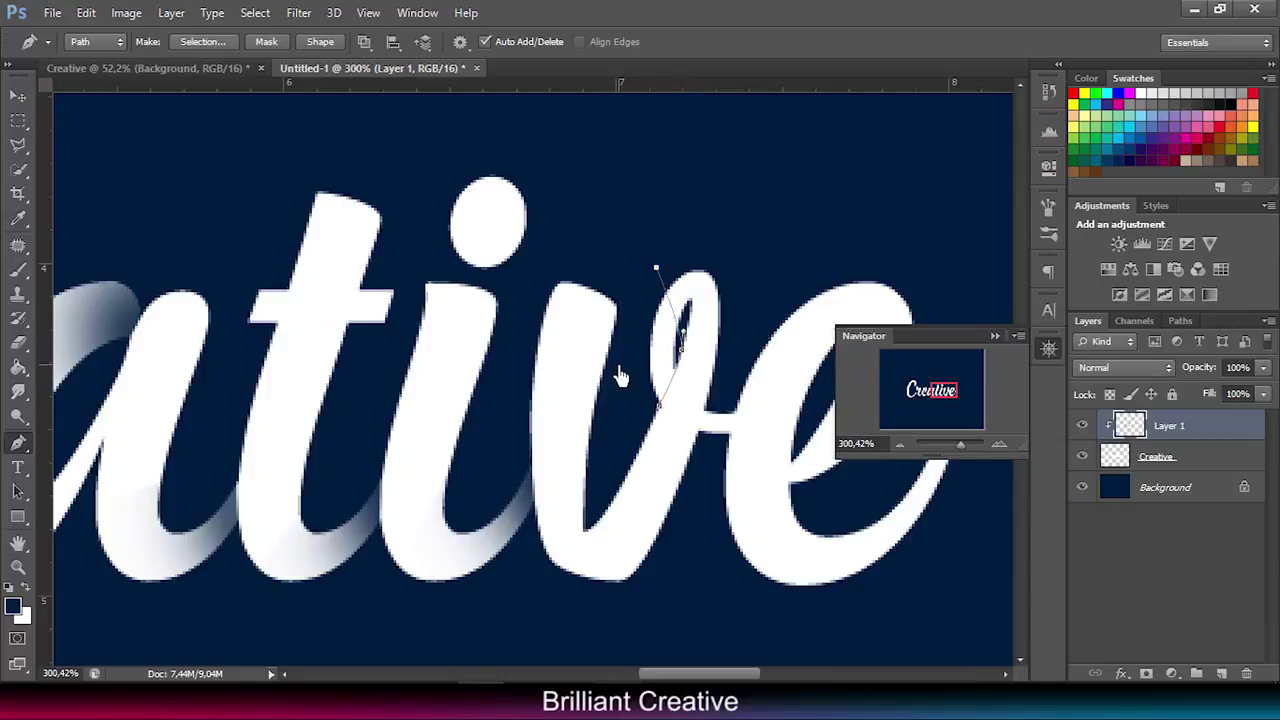
{"action": "right_click", "coordinate": [668, 342]}
{"action": "left_click", "coordinate": [715, 337]}
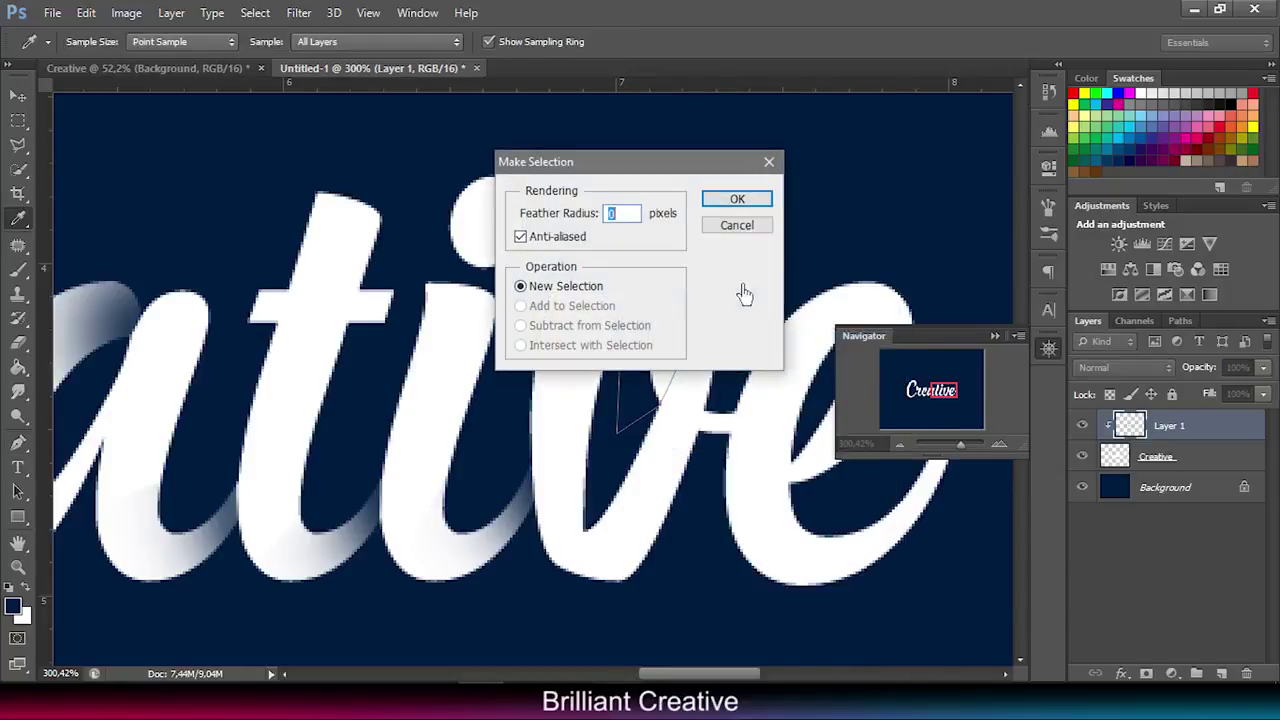
{"action": "left_click", "coordinate": [737, 200]}
Step: Shade the v's loop with a 54 px soft brush and tidy it with the eraser
{"action": "left_click", "coordinate": [18, 270]}
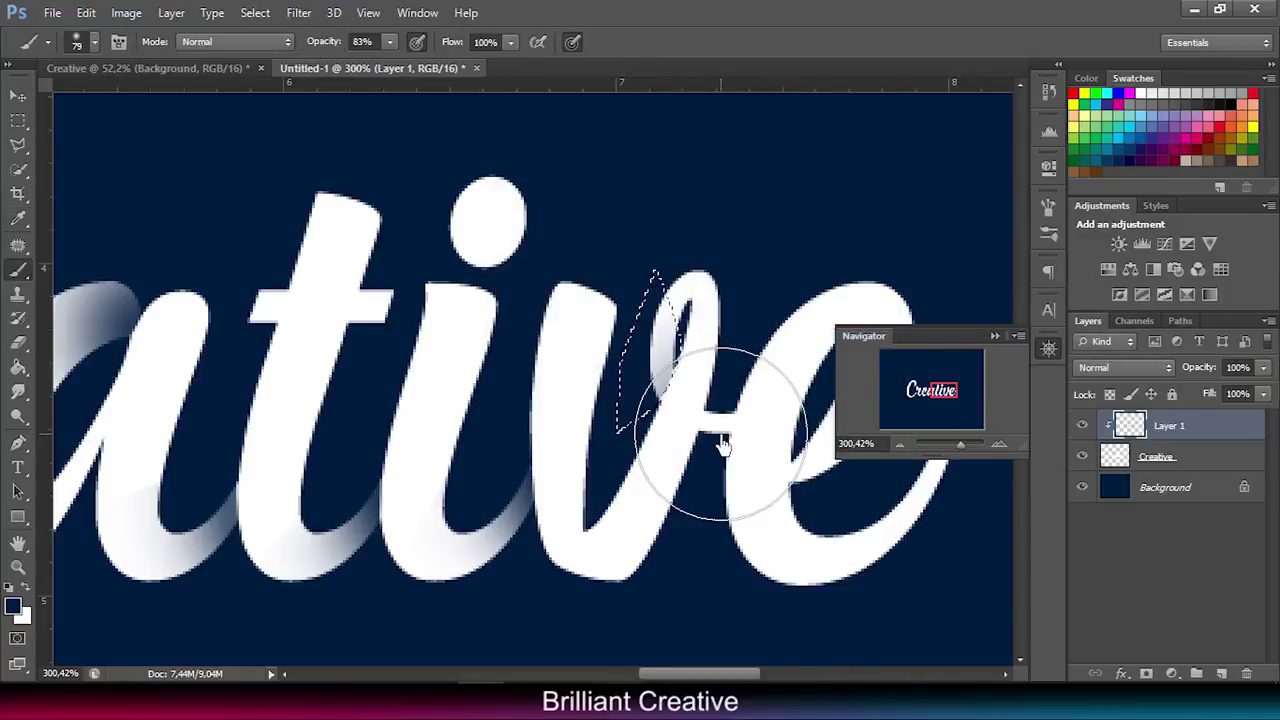
{"action": "left_click", "coordinate": [80, 42]}
{"action": "left_click_drag", "start_coordinate": [86, 101], "coordinate": [76, 101]}
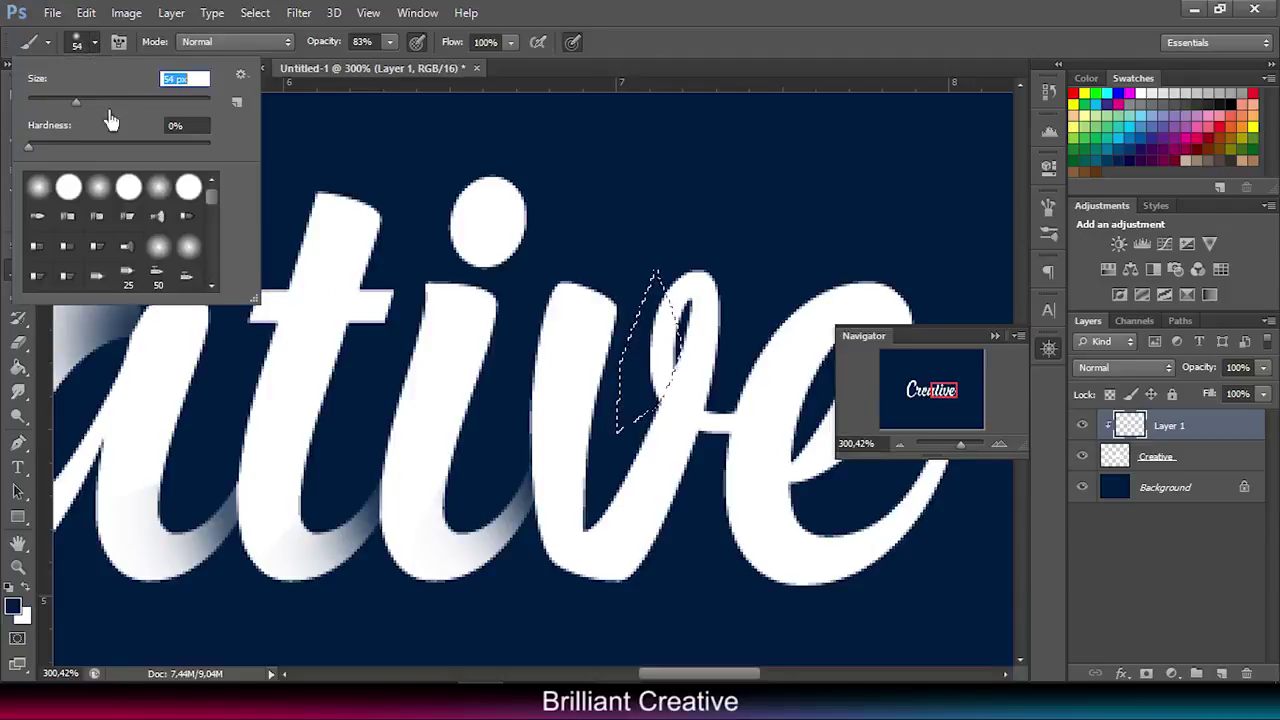
{"action": "left_click", "coordinate": [705, 437]}
{"action": "left_click_drag", "start_coordinate": [705, 437], "coordinate": [703, 423]}
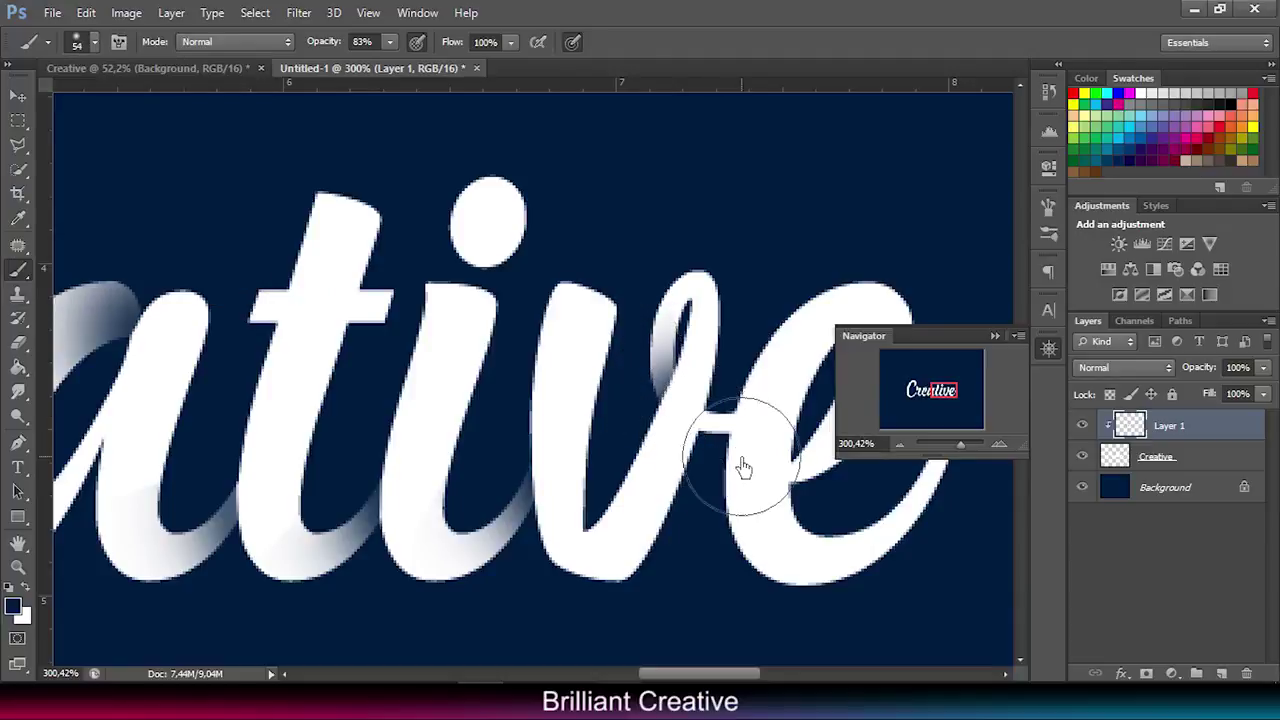
{"action": "left_click", "coordinate": [18, 343]}
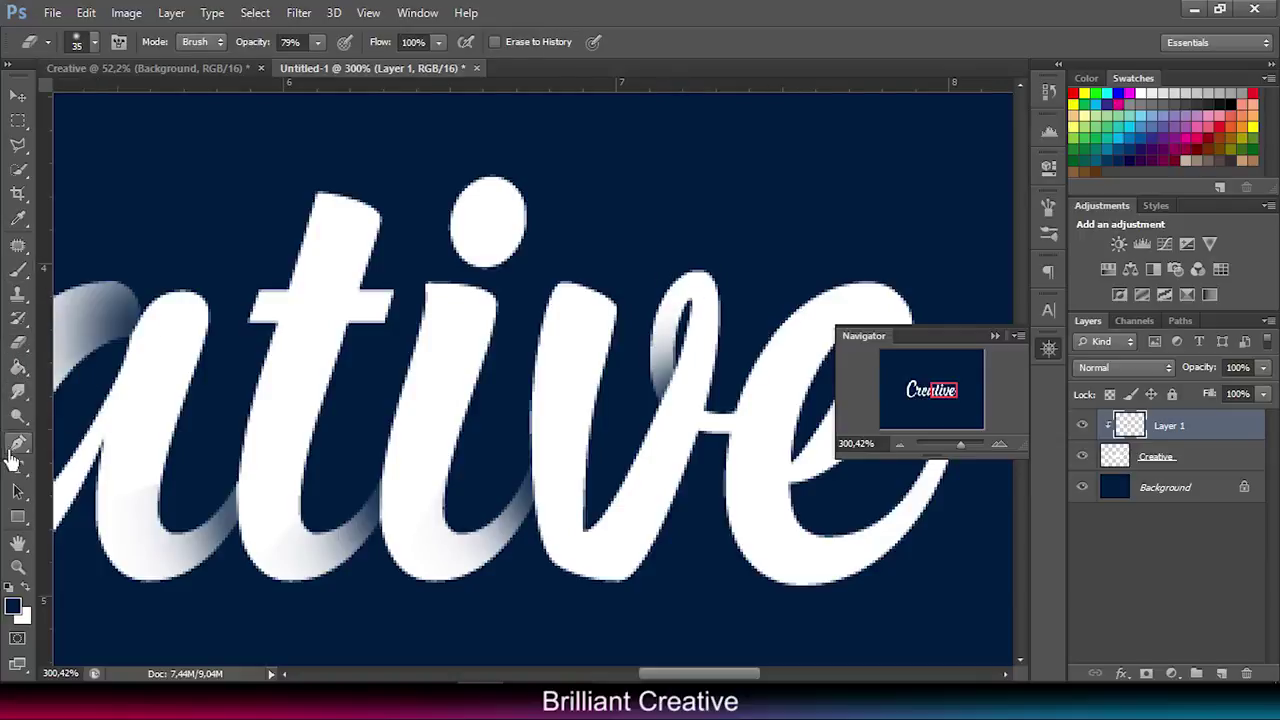
Step: Outline the join between the v and e with a Pen path and make it a selection
{"action": "left_click", "coordinate": [18, 443]}
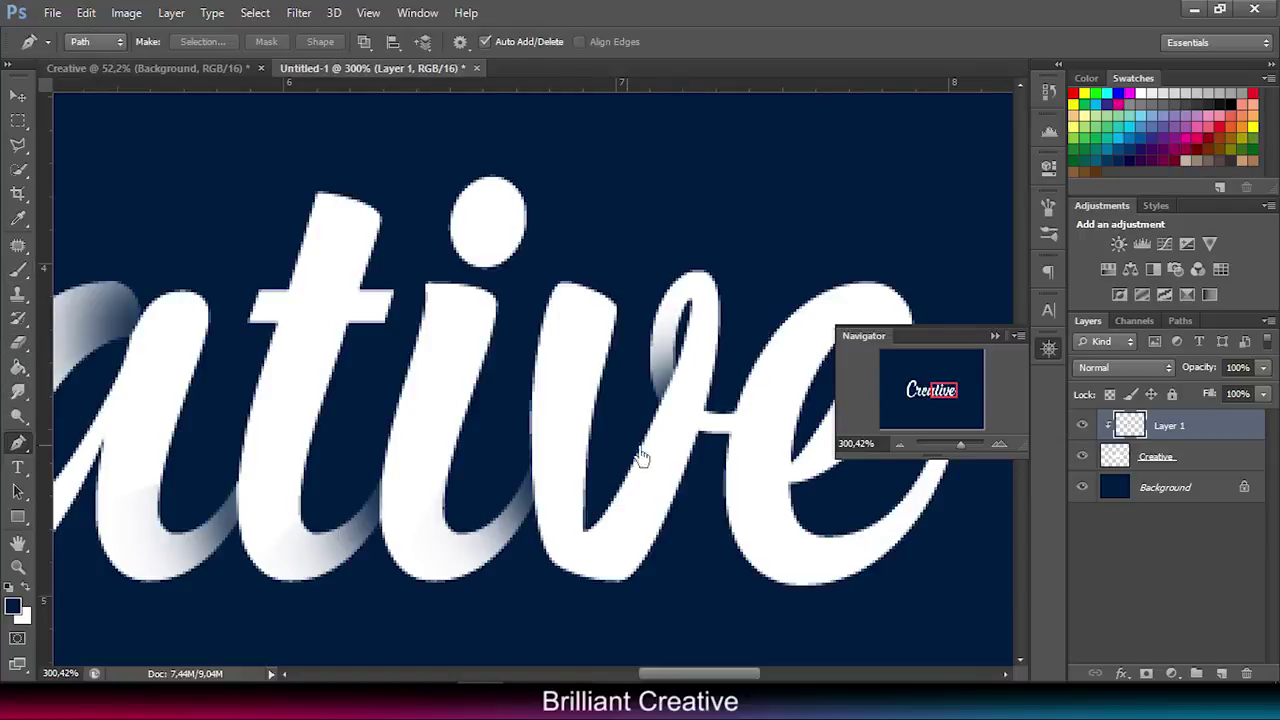
{"action": "left_click", "coordinate": [697, 437]}
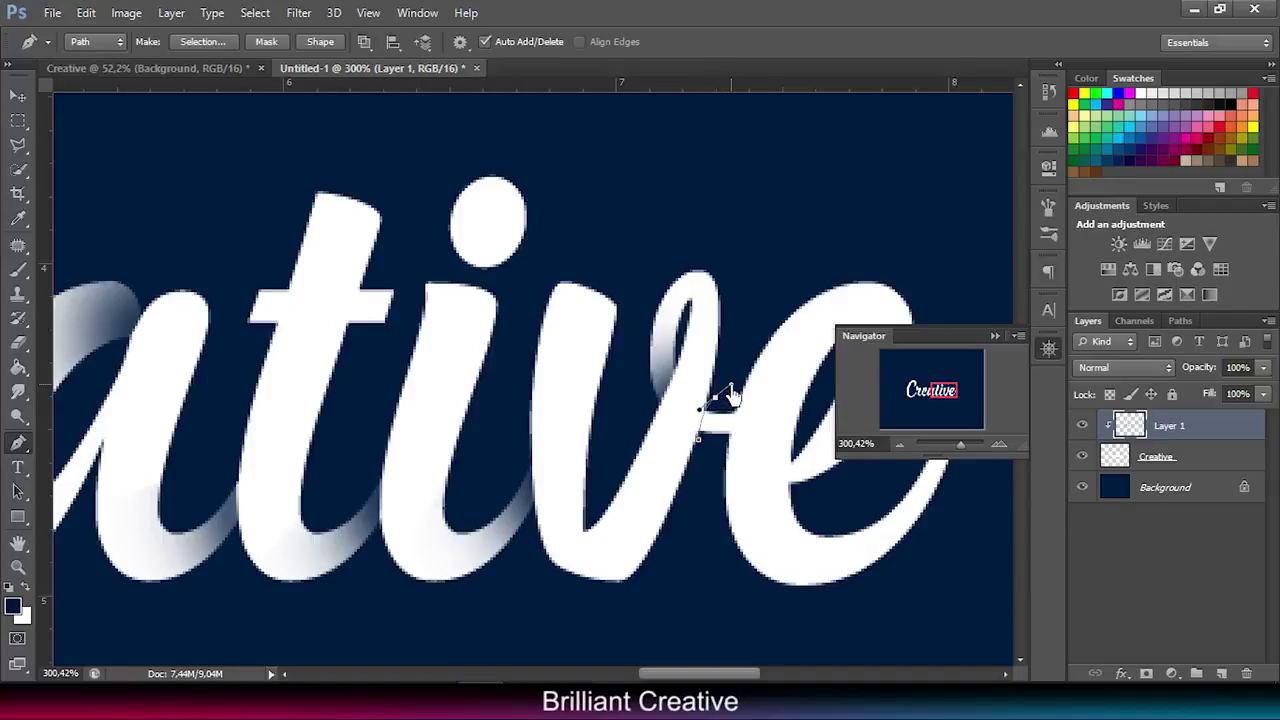
{"action": "right_click", "coordinate": [716, 452]}
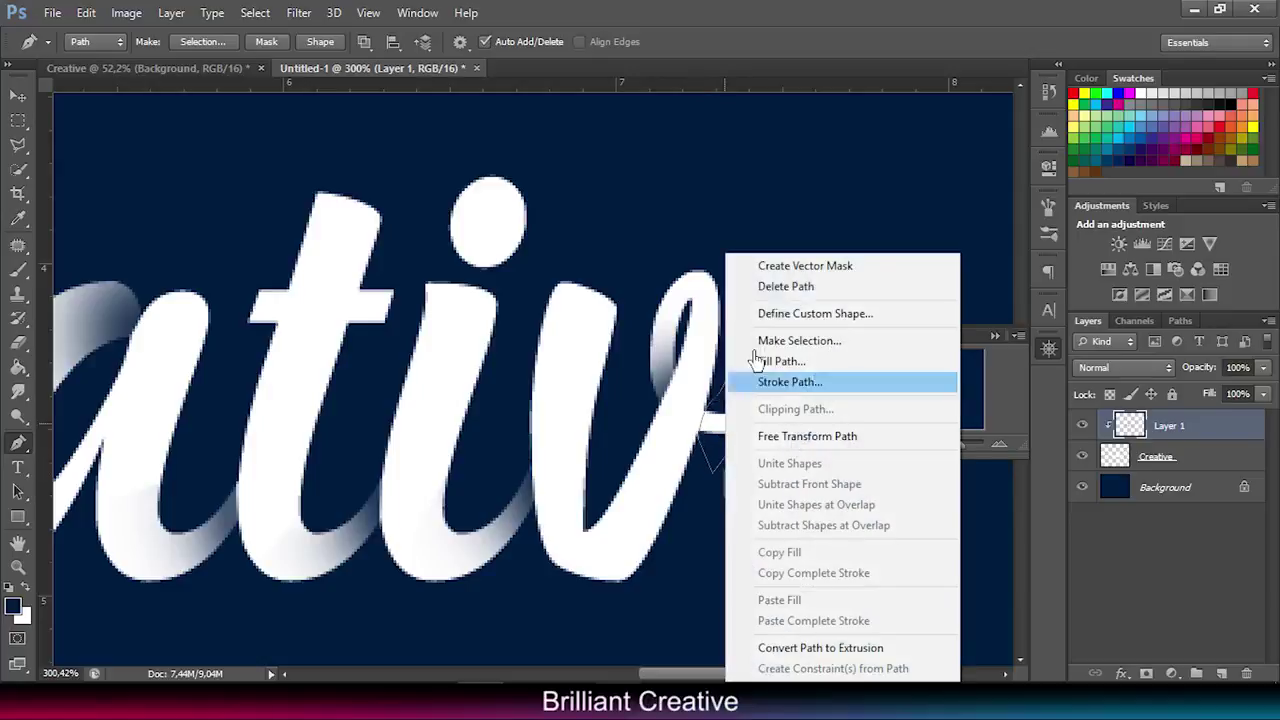
{"action": "left_click", "coordinate": [775, 335]}
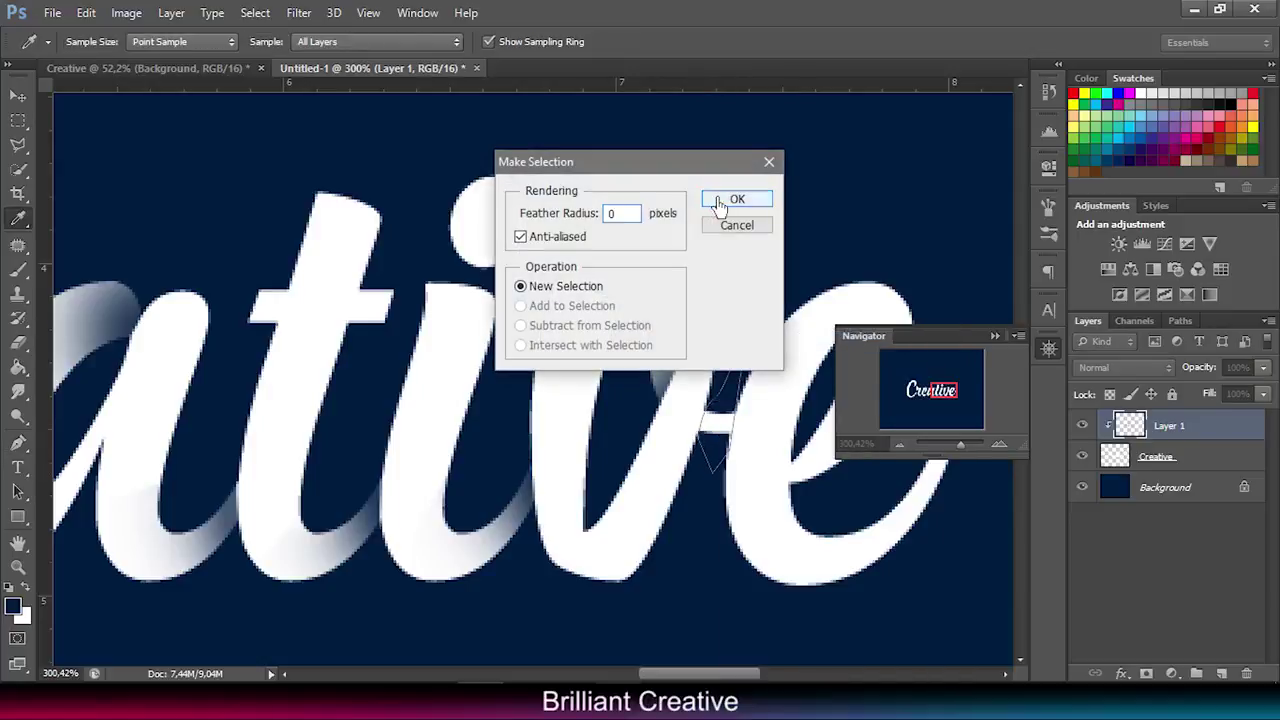
{"action": "left_click", "coordinate": [736, 199]}
Step: Brush soft navy shading onto the v–e join, deselect, and tidy it with the eraser
{"action": "left_click", "coordinate": [15, 276]}
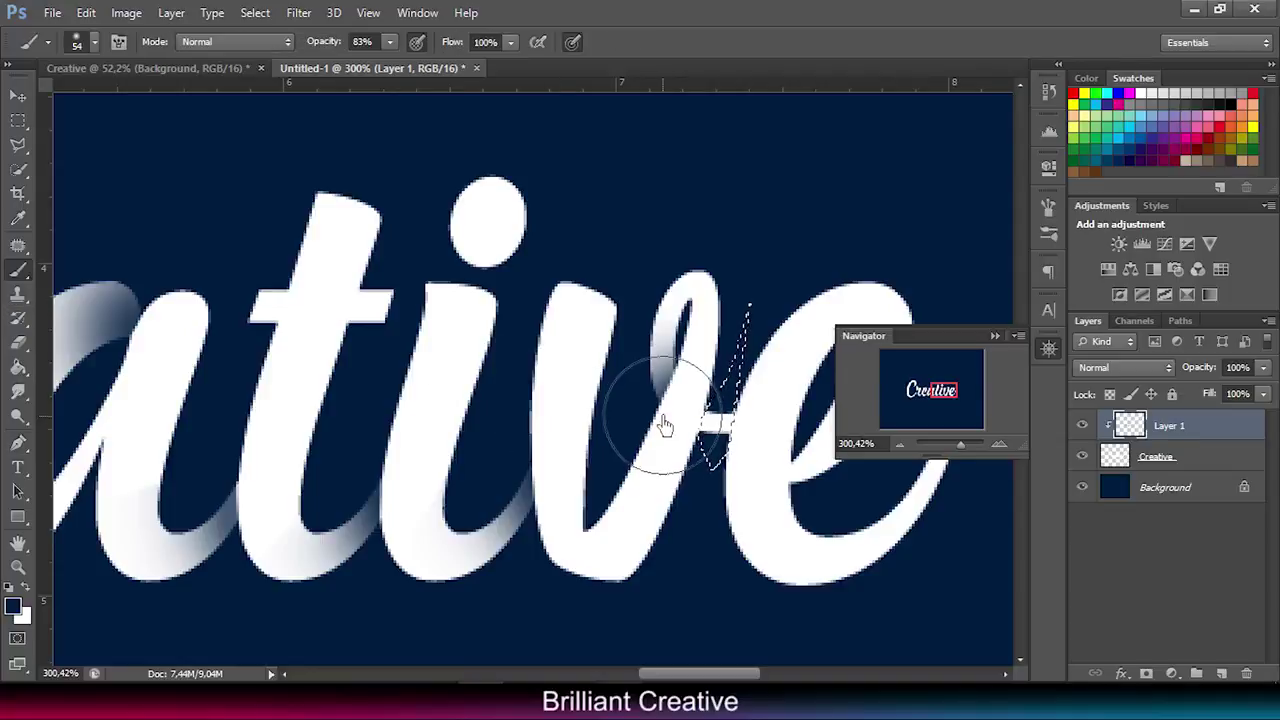
{"action": "key", "text": "ctrl+d"}
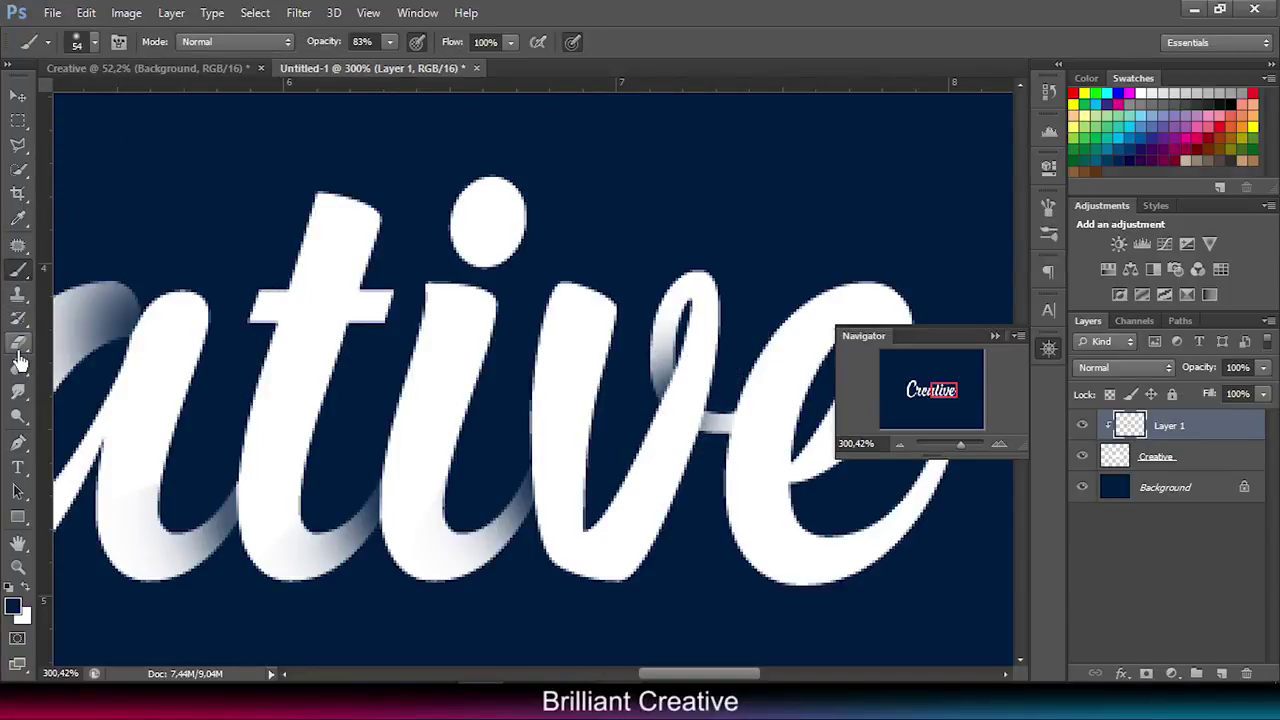
{"action": "left_click", "coordinate": [18, 343]}
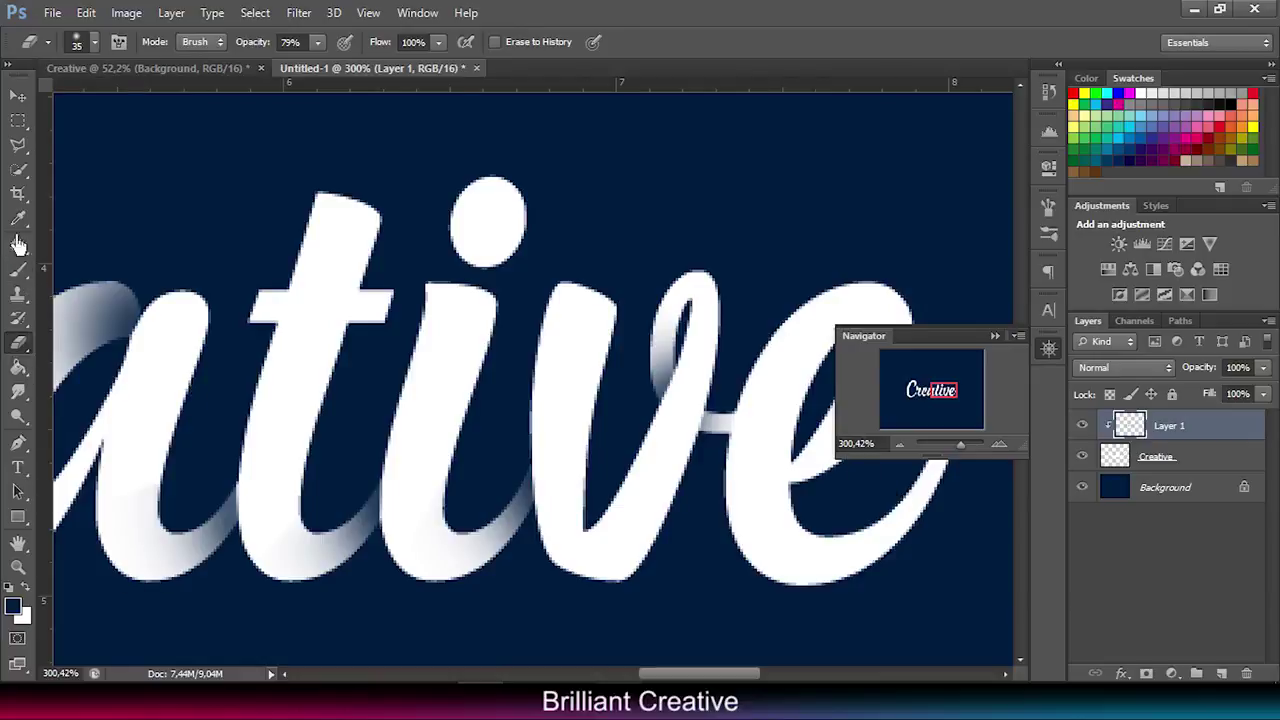
{"action": "left_click", "coordinate": [18, 443]}
{"action": "mouse_move", "coordinate": [932, 390]}
{"action": "left_mouse_down"}
{"action": "mouse_move", "coordinate": [940, 412]}
{"action": "mouse_move", "coordinate": [931, 391]}
{"action": "mouse_move", "coordinate": [953, 400]}
{"action": "left_mouse_up"}
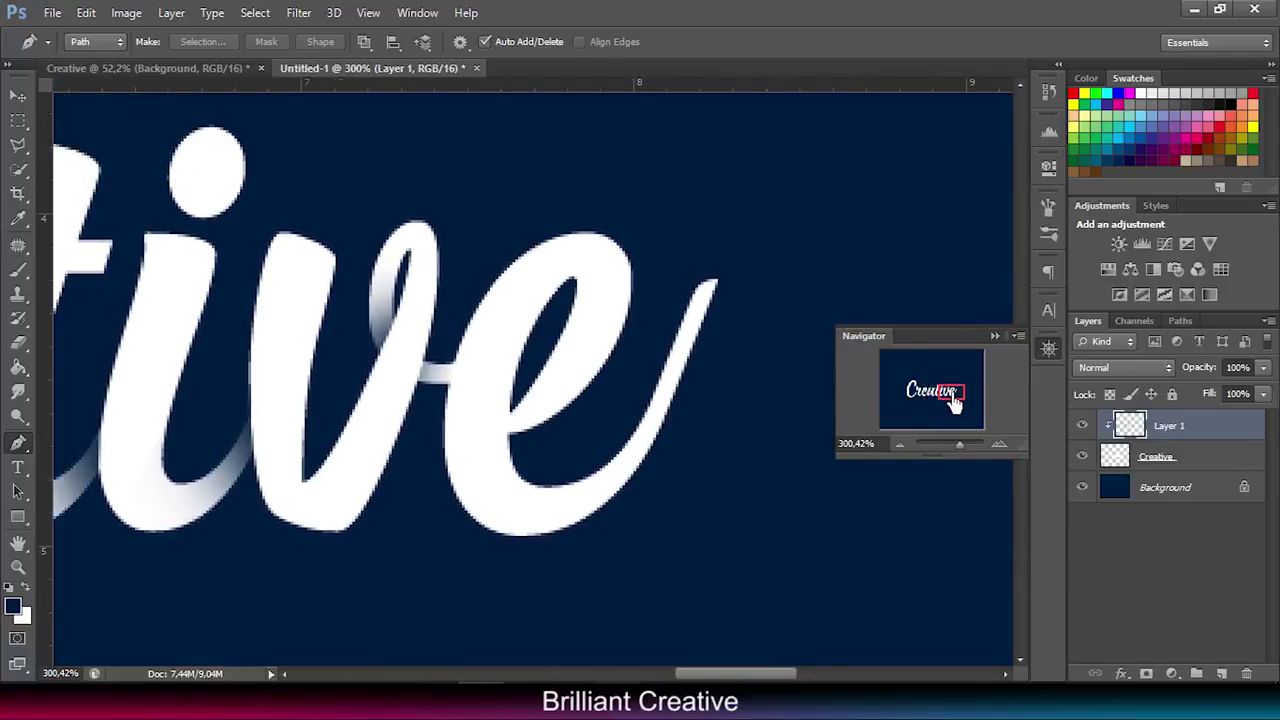
Step: Trace the final e's fold with a curved Pen path and turn it into a selection
{"action": "left_click", "coordinate": [512, 446]}
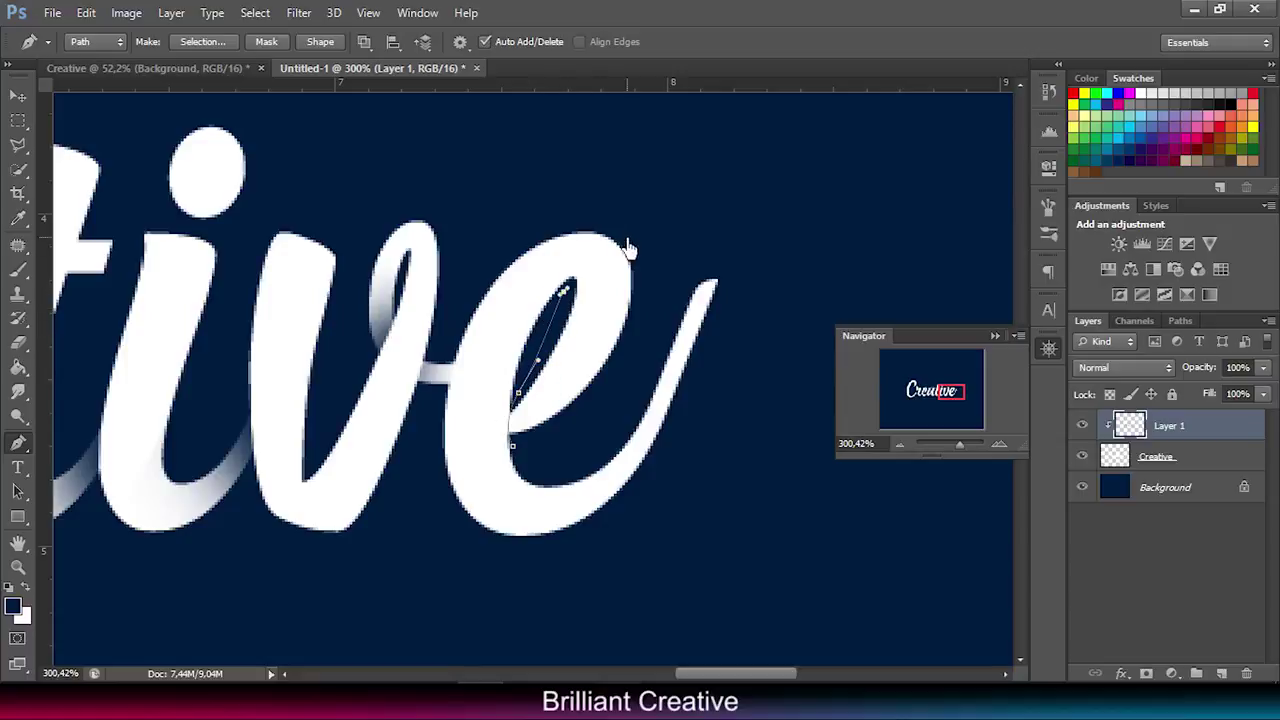
{"action": "left_click_drag", "start_coordinate": [650, 367], "coordinate": [565, 470]}
{"action": "right_click", "coordinate": [572, 400]}
{"action": "left_click", "coordinate": [660, 337]}
{"action": "left_click", "coordinate": [737, 203]}
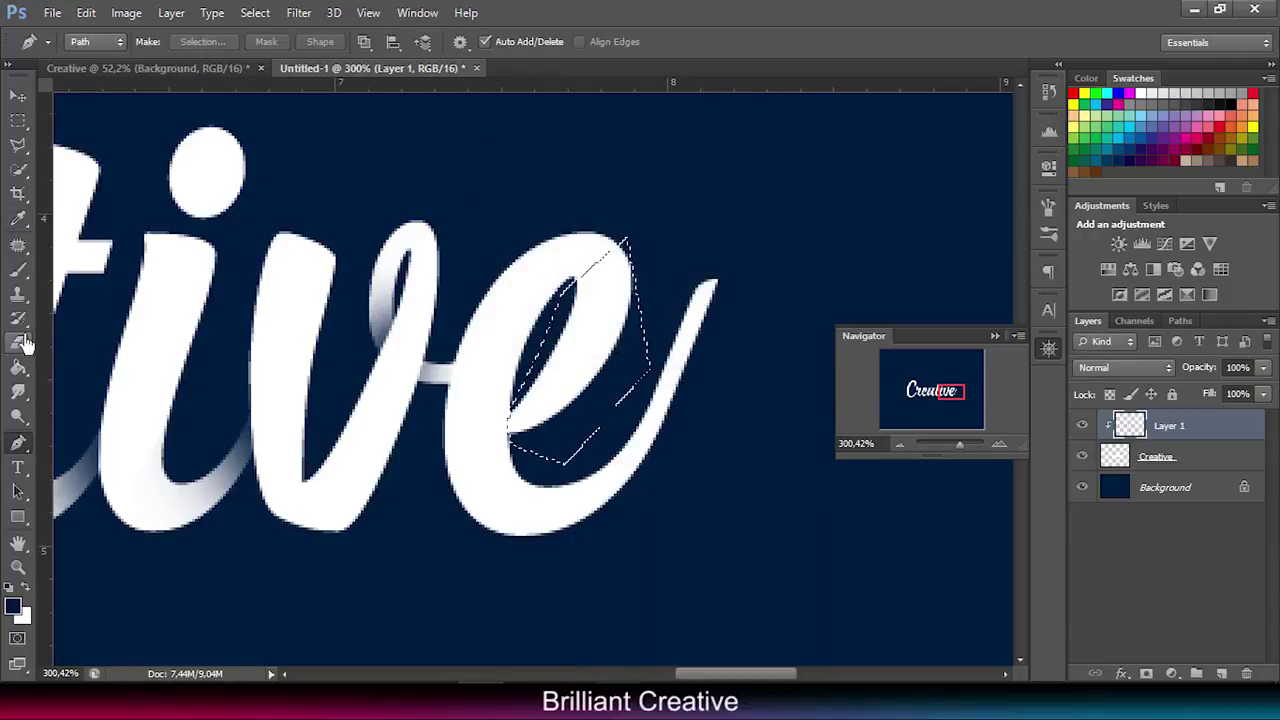
Step: Paint shading inside the e's selection, deselect, and zoom out to the whole word
{"action": "left_click", "coordinate": [18, 270]}
{"action": "mouse_move", "coordinate": [500, 443]}
{"action": "left_mouse_down"}
{"action": "mouse_move", "coordinate": [500, 423]}
{"action": "mouse_move", "coordinate": [474, 457]}
{"action": "left_mouse_up"}
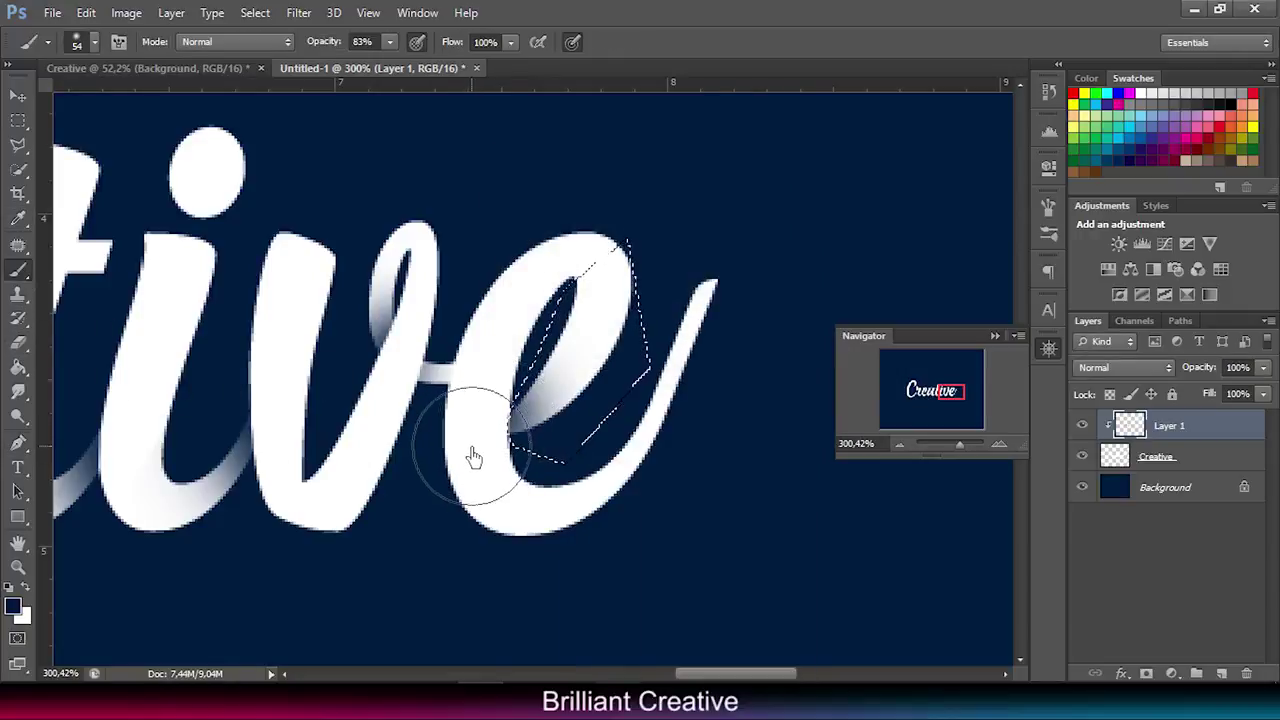
{"action": "key", "text": "ctrl+d"}
{"action": "mouse_move", "coordinate": [963, 456]}
{"action": "left_mouse_down"}
{"action": "mouse_move", "coordinate": [943, 451]}
{"action": "mouse_move", "coordinate": [954, 455]}
{"action": "left_mouse_up"}
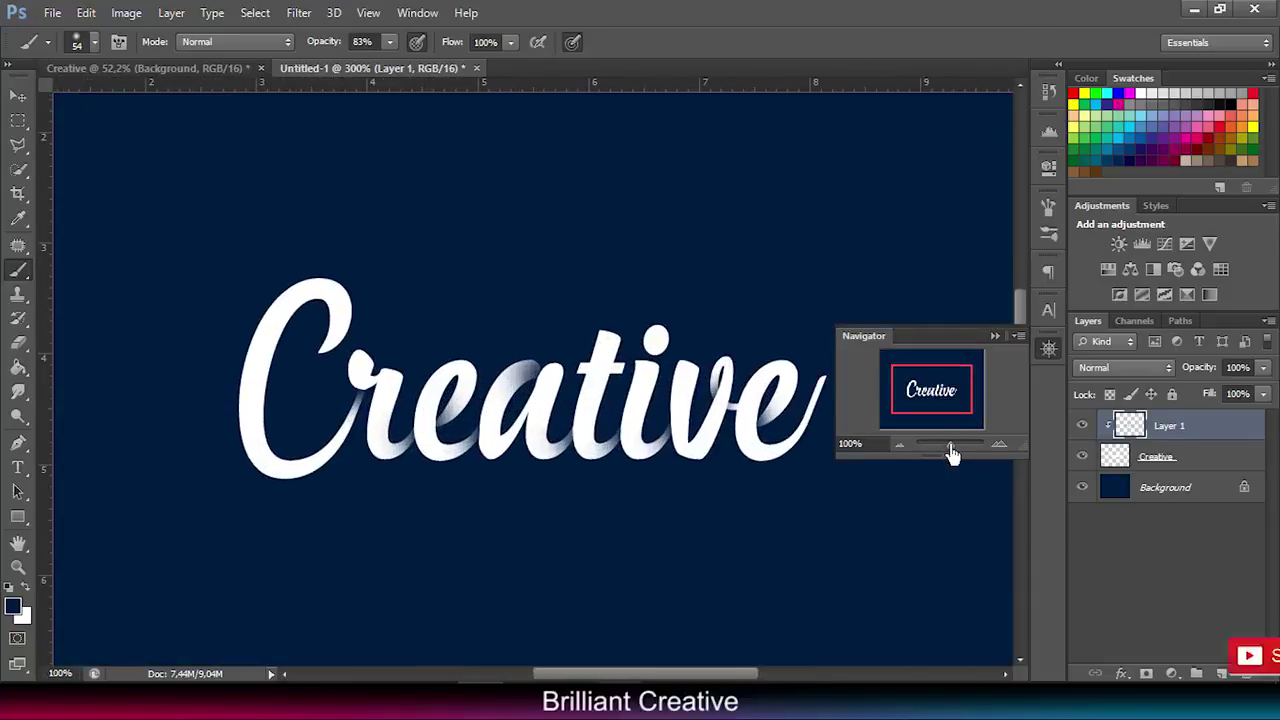
Step: Add an empty Layer 2 above the Background and choose the 929 px 1421 streak brush
{"action": "left_click", "coordinate": [1158, 492]}
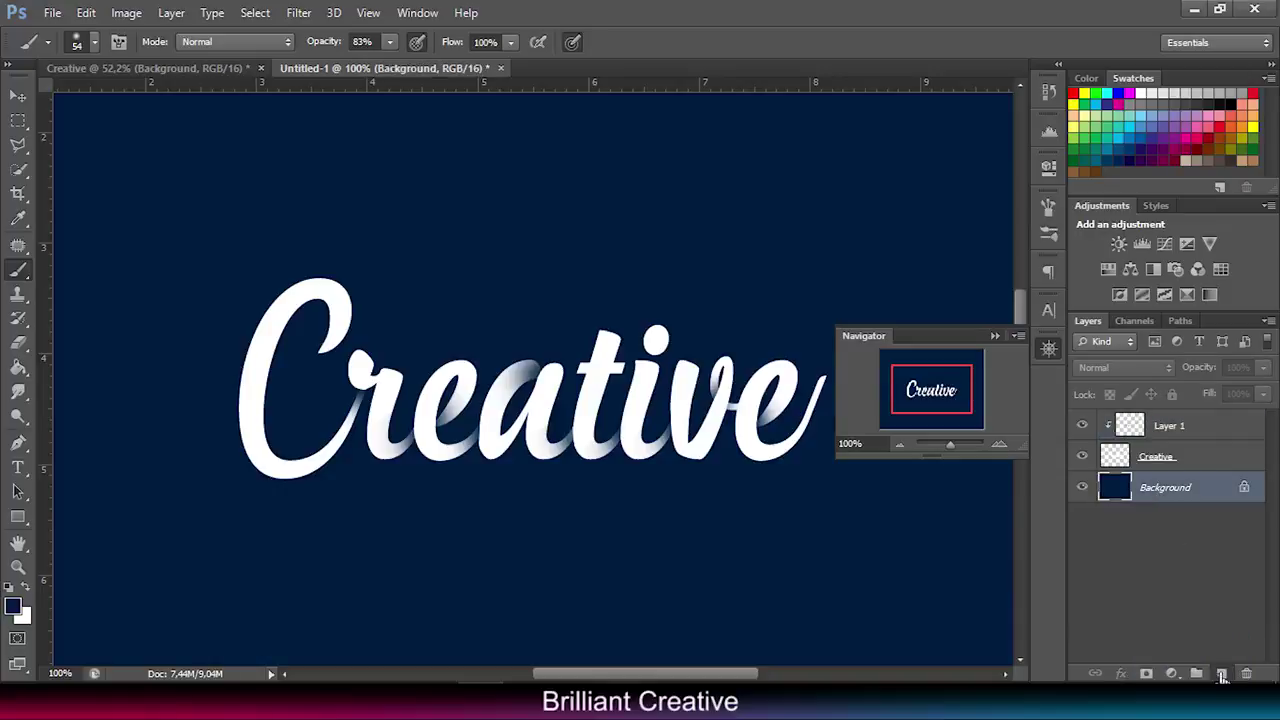
{"action": "left_click", "coordinate": [1221, 673]}
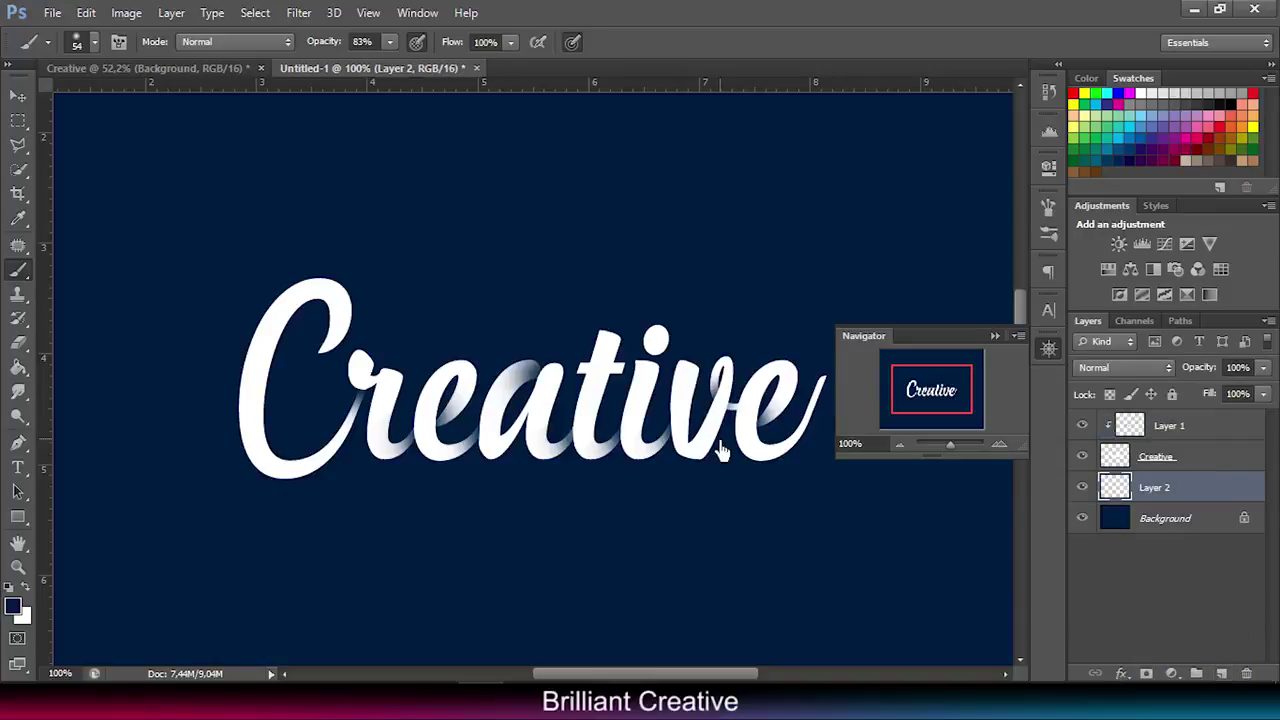
{"action": "left_click", "coordinate": [83, 42]}
{"action": "scroll", "coordinate": [108, 234], "scroll_direction": "down", "scroll_amount": 2}
{"action": "scroll", "coordinate": [108, 234], "scroll_direction": "down", "scroll_amount": 2}
{"action": "scroll", "coordinate": [108, 234], "scroll_direction": "down", "scroll_amount": 2}
{"action": "scroll", "coordinate": [86, 240], "scroll_direction": "down", "scroll_amount": 1}
{"action": "scroll", "coordinate": [86, 243], "scroll_direction": "down", "scroll_amount": 1}
{"action": "scroll", "coordinate": [87, 248], "scroll_direction": "down", "scroll_amount": 2}
{"action": "scroll", "coordinate": [170, 250], "scroll_direction": "down", "scroll_amount": 2}
{"action": "scroll", "coordinate": [170, 250], "scroll_direction": "down", "scroll_amount": 2}
{"action": "scroll", "coordinate": [170, 250], "scroll_direction": "down", "scroll_amount": 1}
{"action": "left_click", "coordinate": [69, 248]}
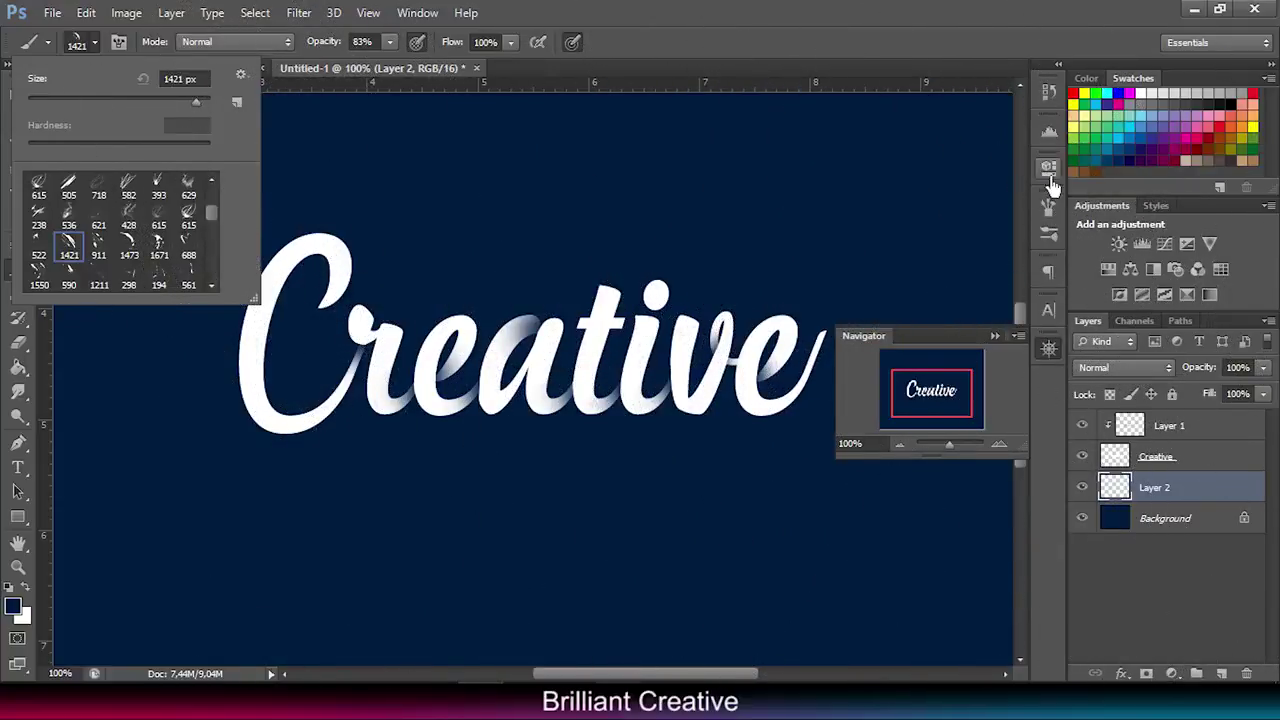
Step: Rotate the streak brush tip to a 78° angle in the Brush panel
{"action": "left_click", "coordinate": [1048, 207]}
{"action": "left_click_drag", "start_coordinate": [1006, 398], "coordinate": [1003, 357]}
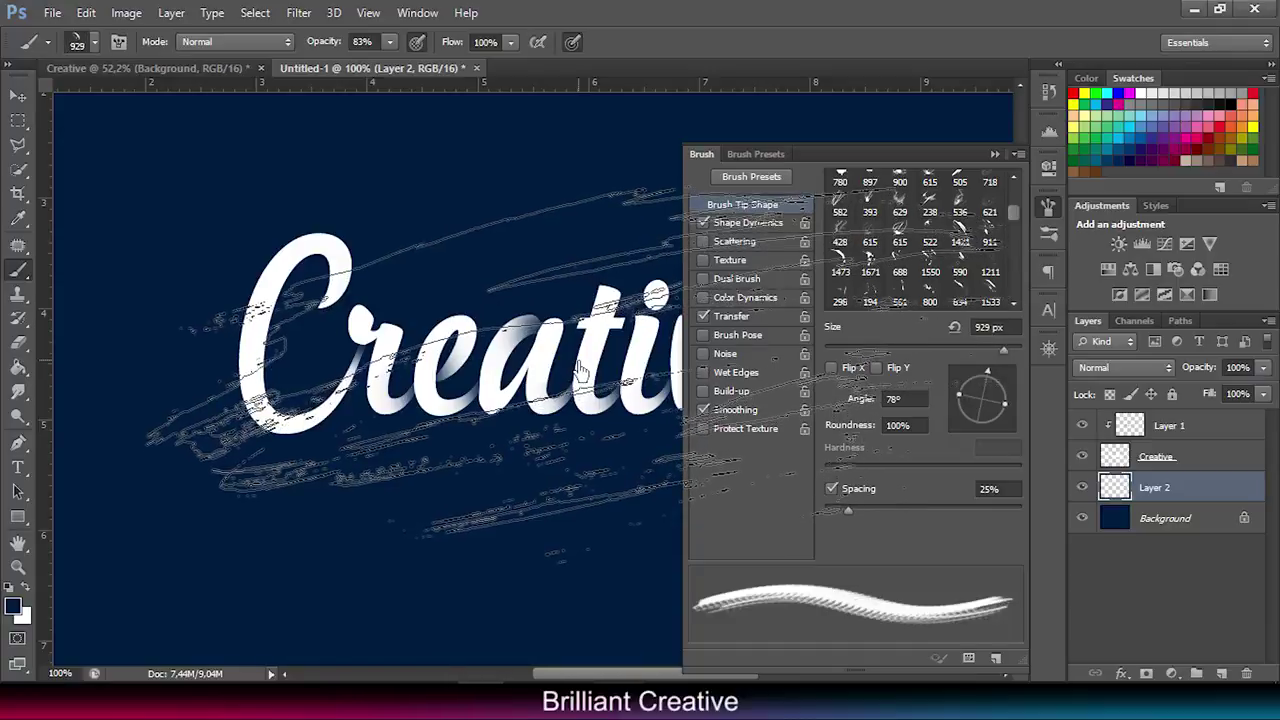
{"action": "left_click", "coordinate": [996, 158]}
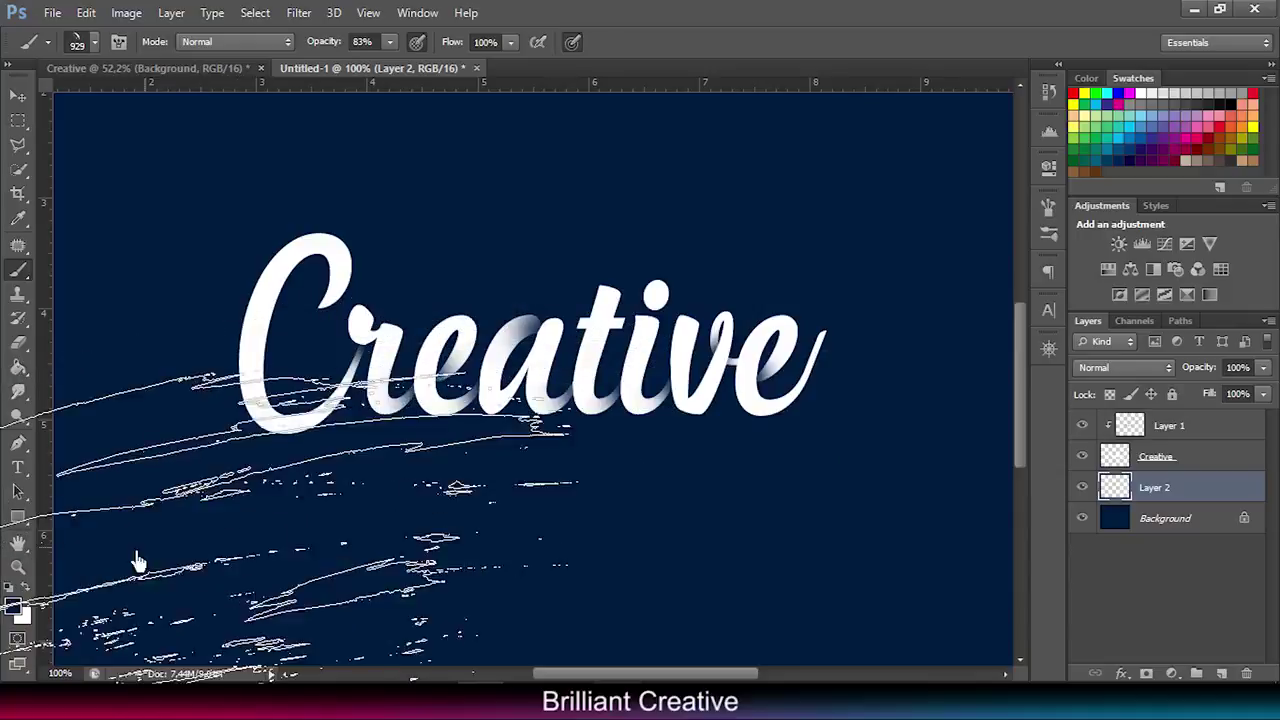
Step: Set the foreground colour to a bright cyan
{"action": "left_click", "coordinate": [13, 609]}
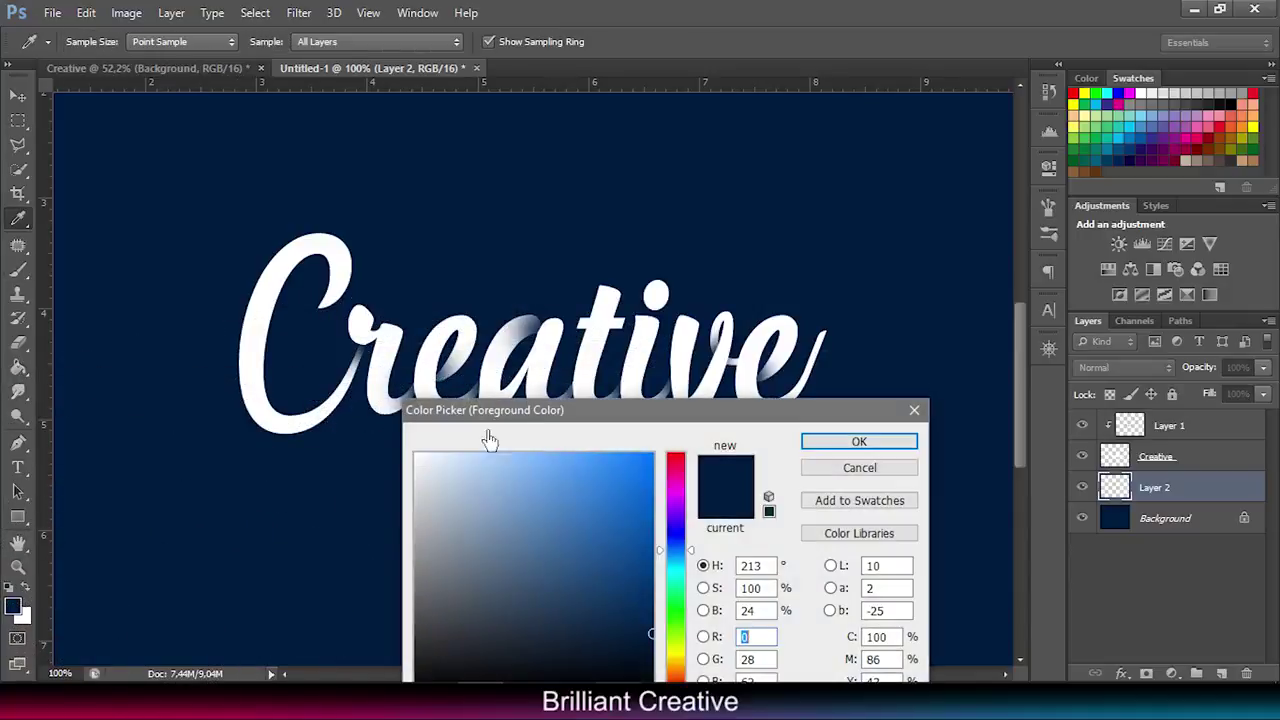
{"action": "left_click", "coordinate": [652, 503]}
{"action": "left_click_drag", "start_coordinate": [660, 563], "coordinate": [660, 578]}
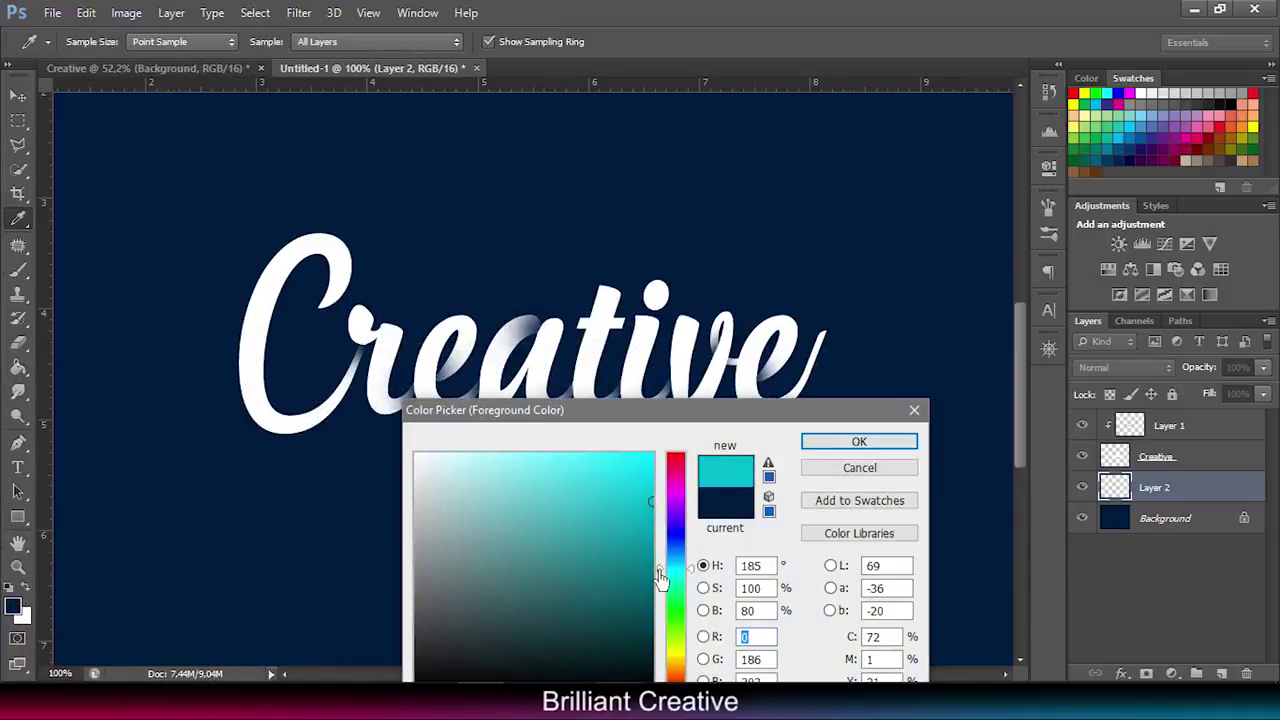
{"action": "left_click", "coordinate": [835, 443]}
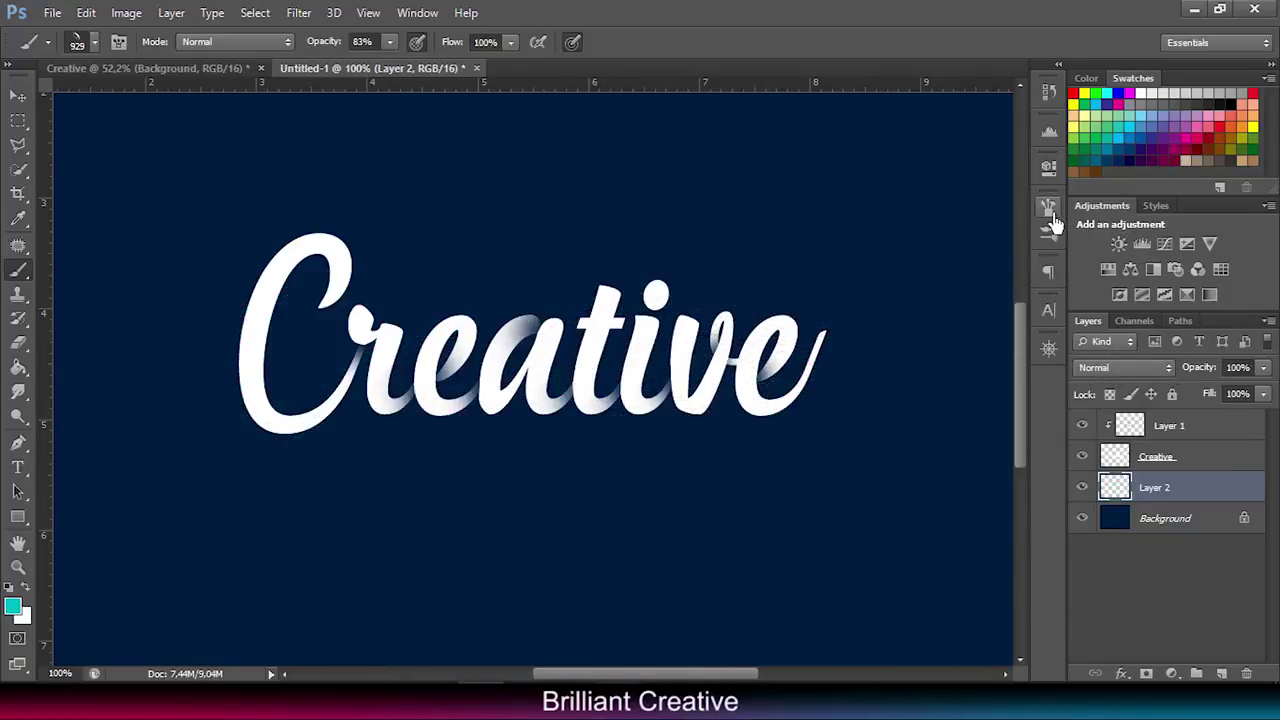
Step: Change the brush tip angle to 86° and zoom out to the full canvas
{"action": "left_click", "coordinate": [1050, 212]}
{"action": "left_click_drag", "start_coordinate": [990, 390], "coordinate": [984, 378]}
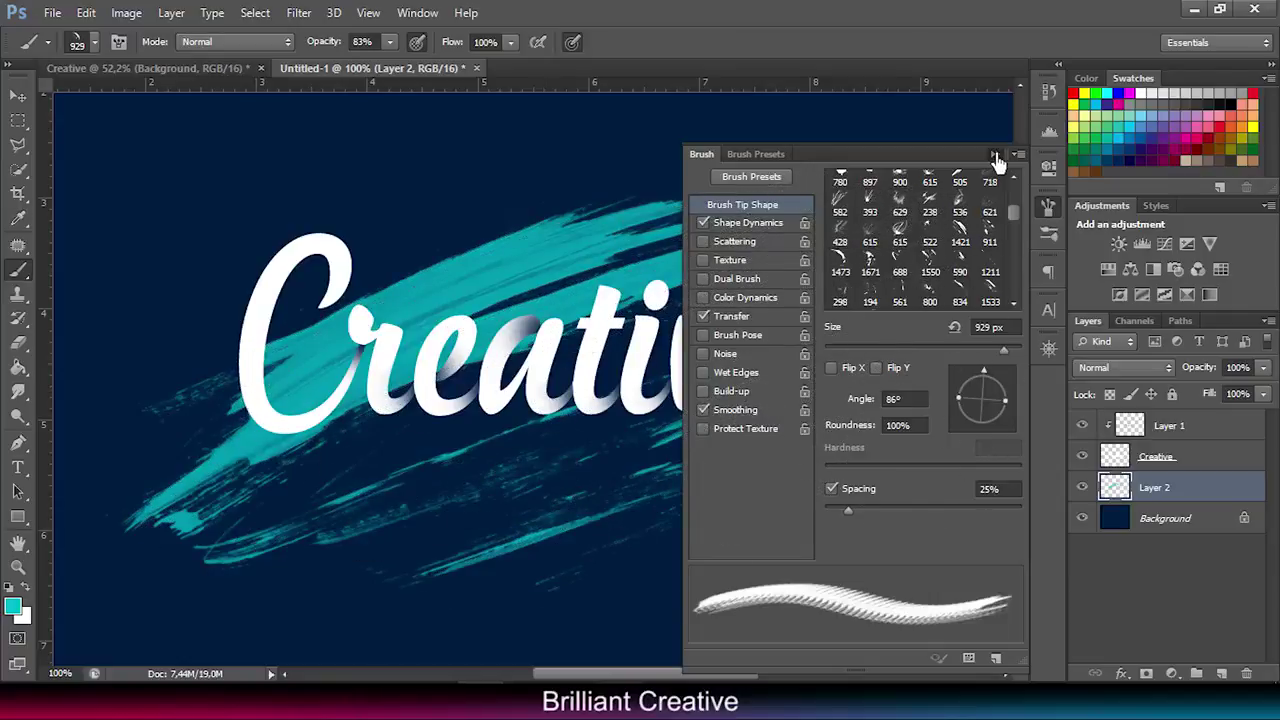
{"action": "left_click", "coordinate": [996, 157]}
{"action": "left_click", "coordinate": [1047, 349]}
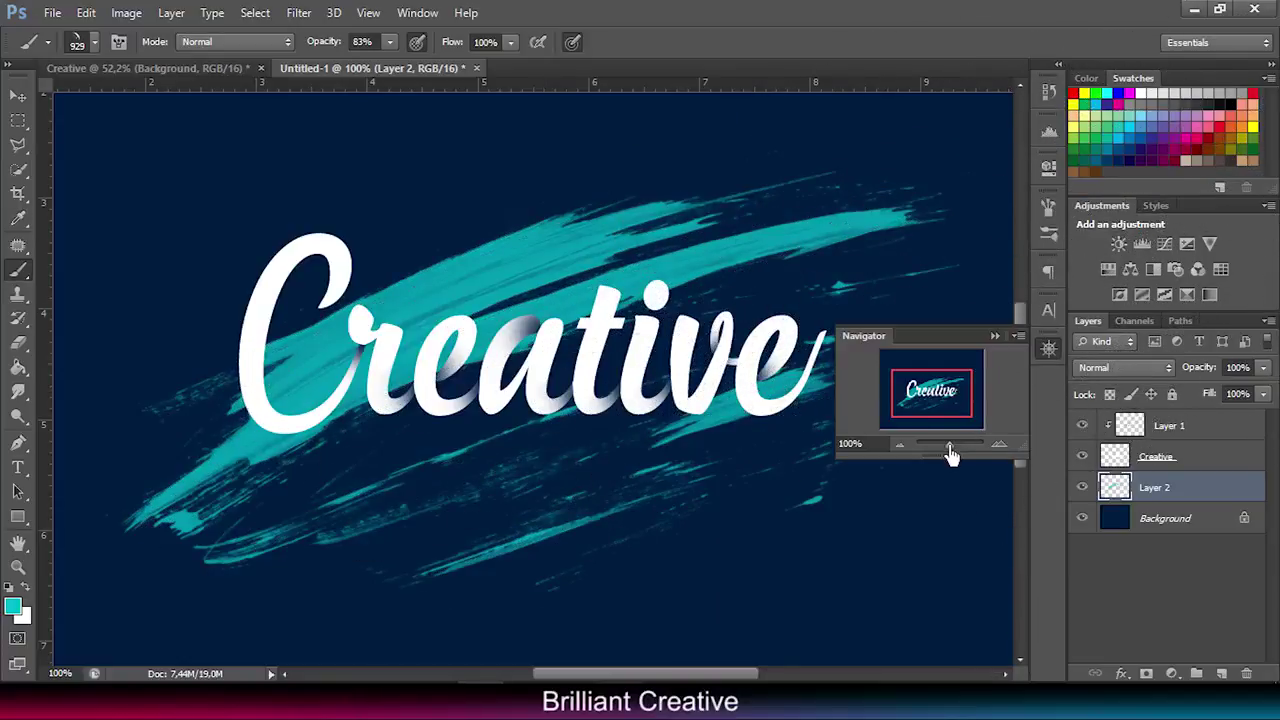
{"action": "left_click_drag", "start_coordinate": [951, 456], "coordinate": [946, 455]}
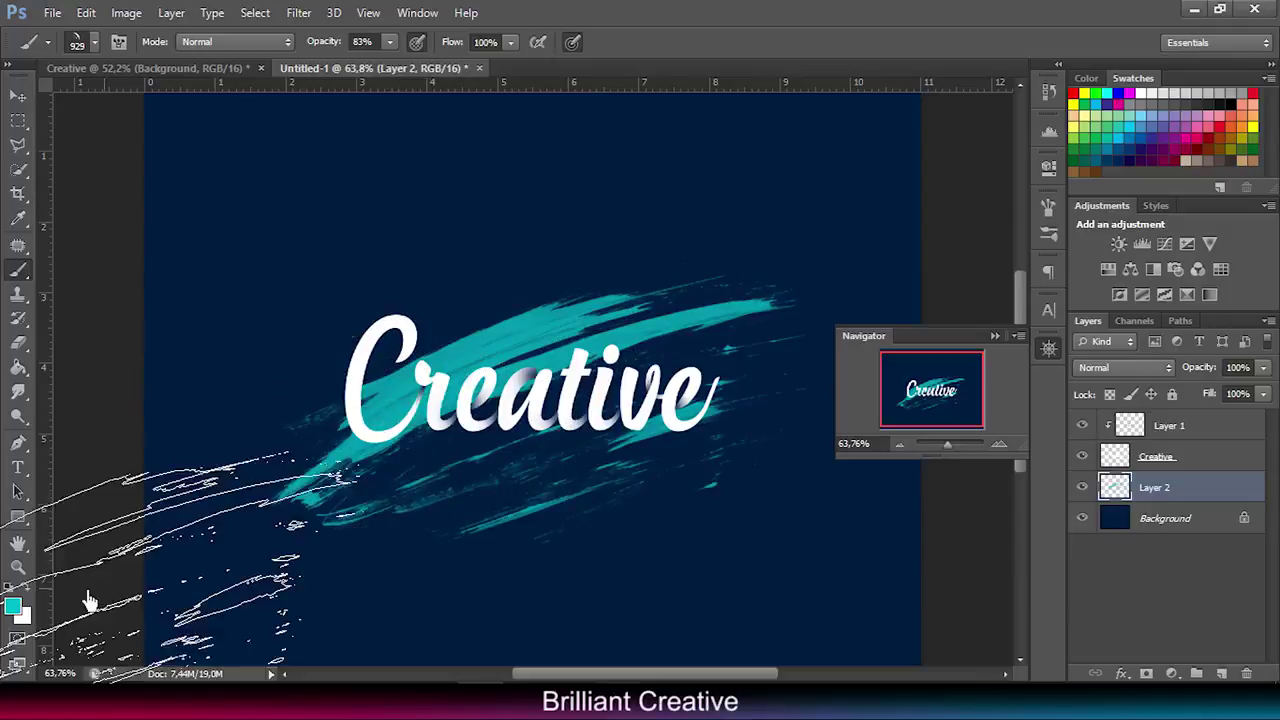
{"action": "left_click", "coordinate": [12, 606]}
Step: Switch the foreground to magenta and paint magenta streaks below the cyan ones
{"action": "left_click_drag", "start_coordinate": [660, 582], "coordinate": [670, 497]}
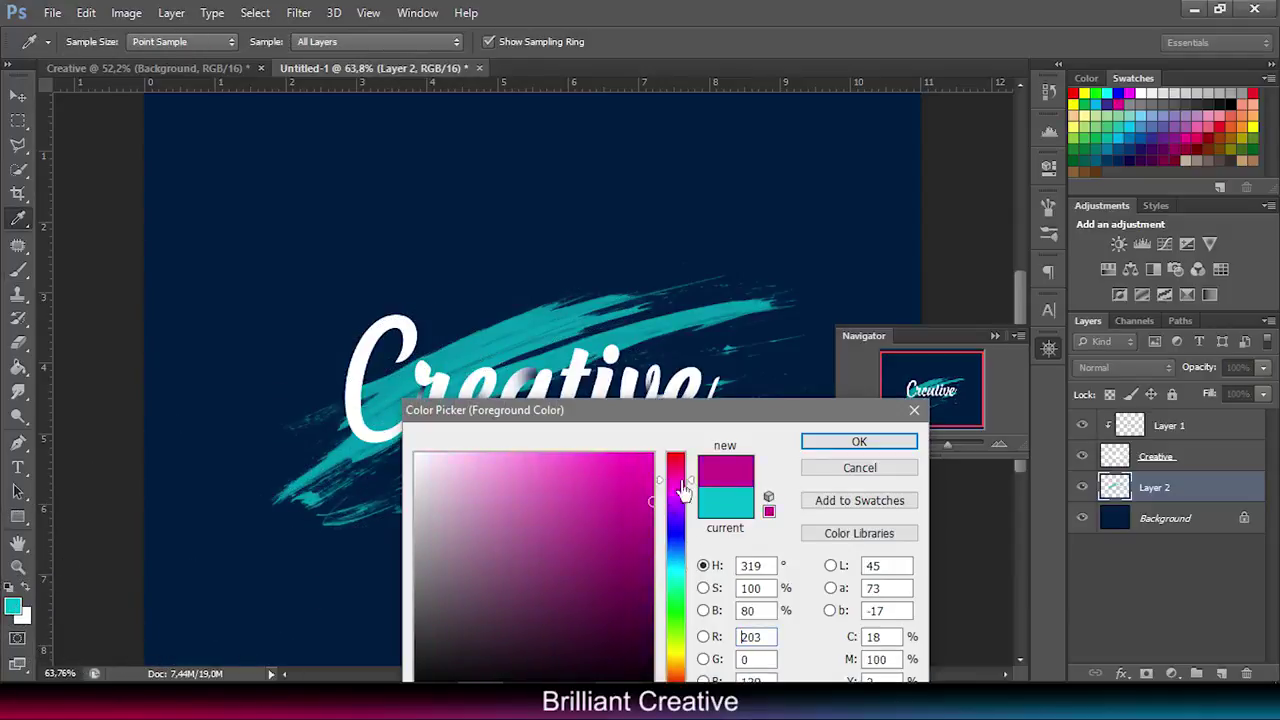
{"action": "left_click", "coordinate": [855, 442]}
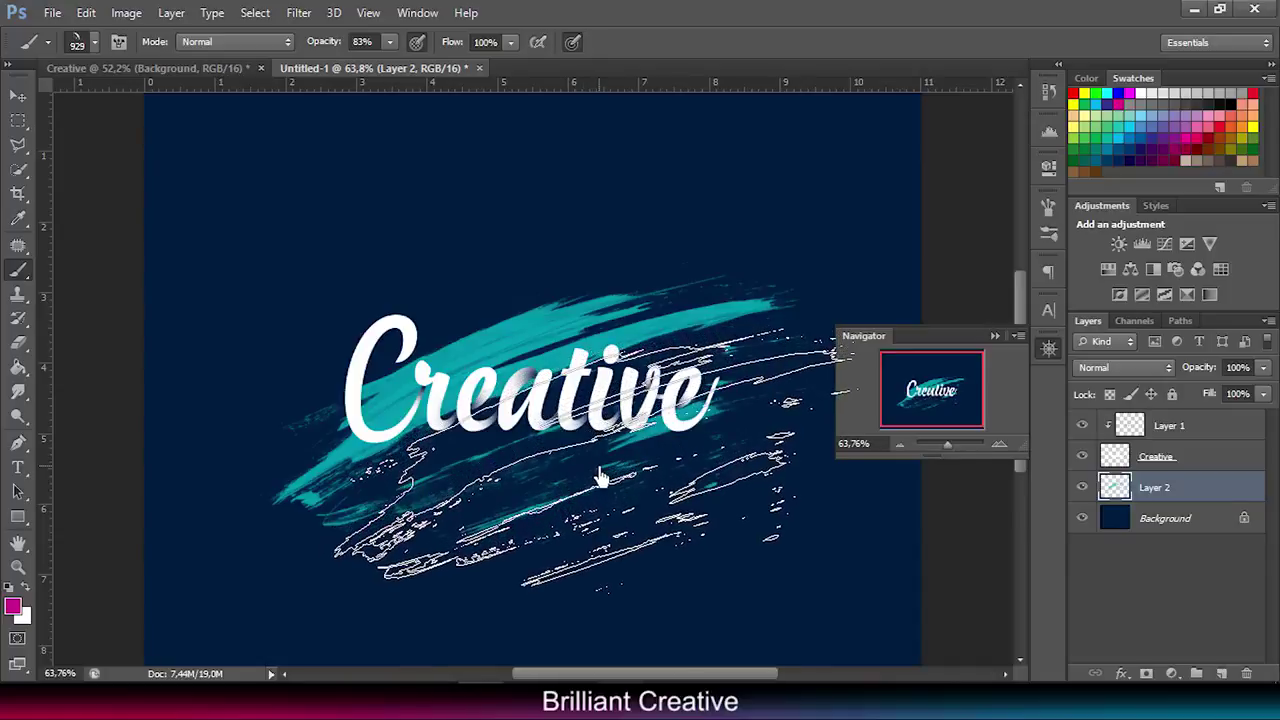
{"action": "left_click", "coordinate": [600, 478]}
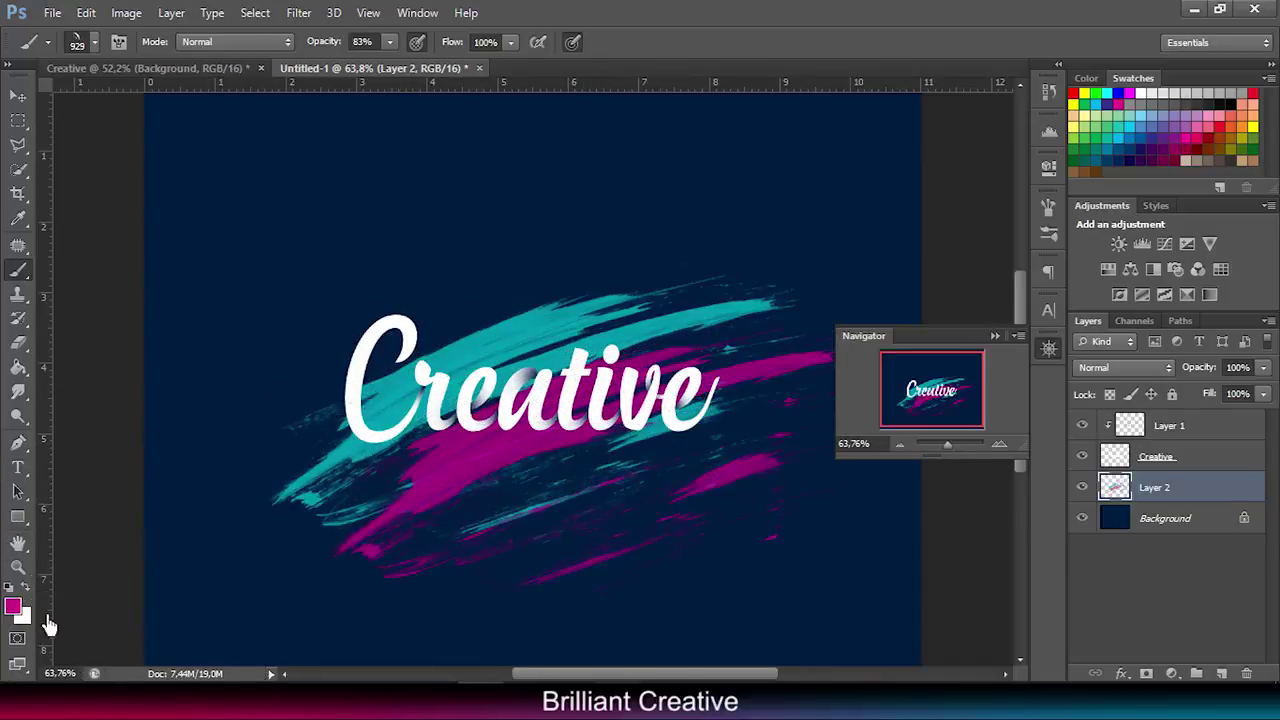
Step: Paint lime yellow streaks across the upper left, undoing two misplaced lime strokes
{"action": "left_click", "coordinate": [13, 606]}
{"action": "left_click", "coordinate": [676, 650]}
{"action": "left_click", "coordinate": [816, 450]}
{"action": "left_click", "coordinate": [654, 502]}
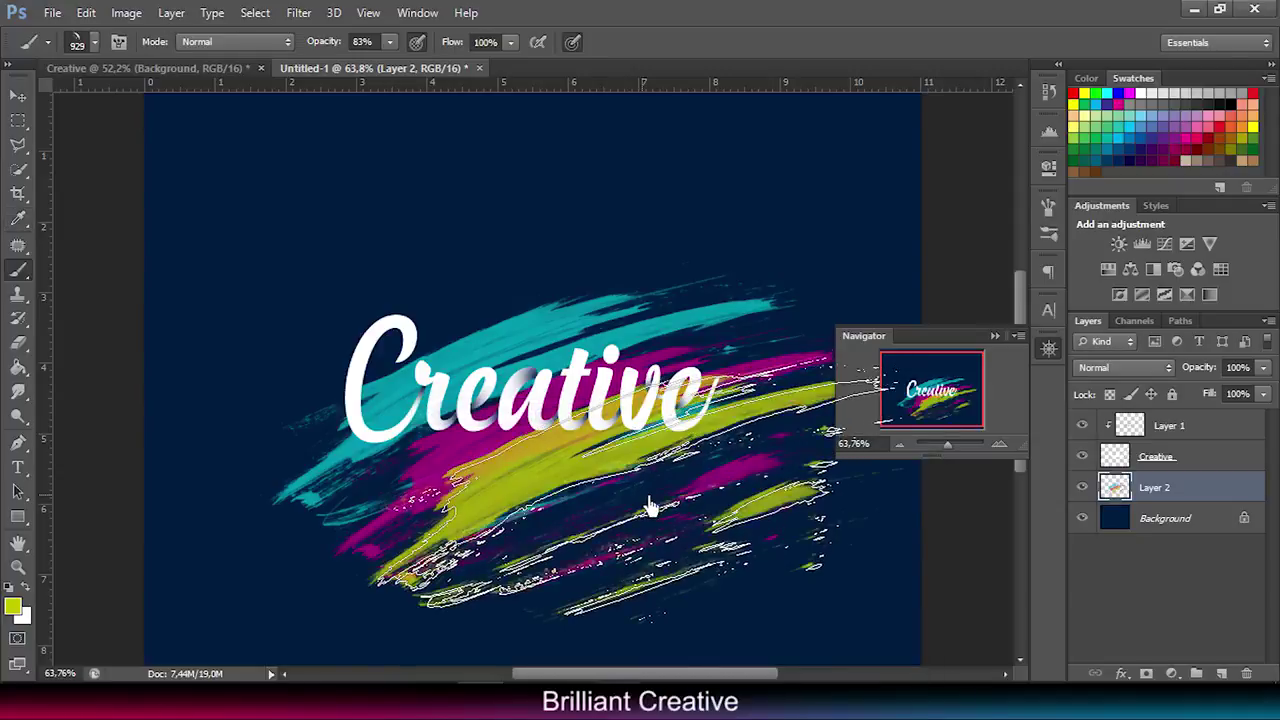
{"action": "key", "text": "ctrl+z"}
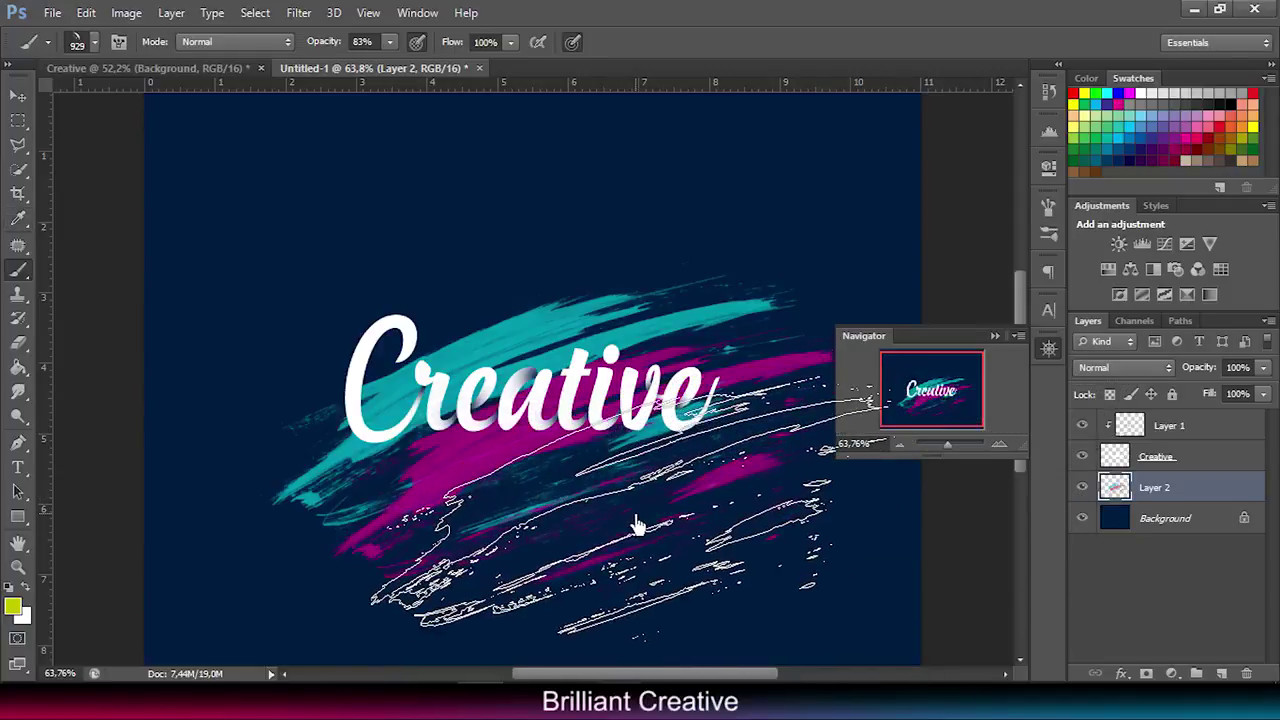
{"action": "left_click", "coordinate": [634, 523]}
{"action": "key", "text": "ctrl+z"}
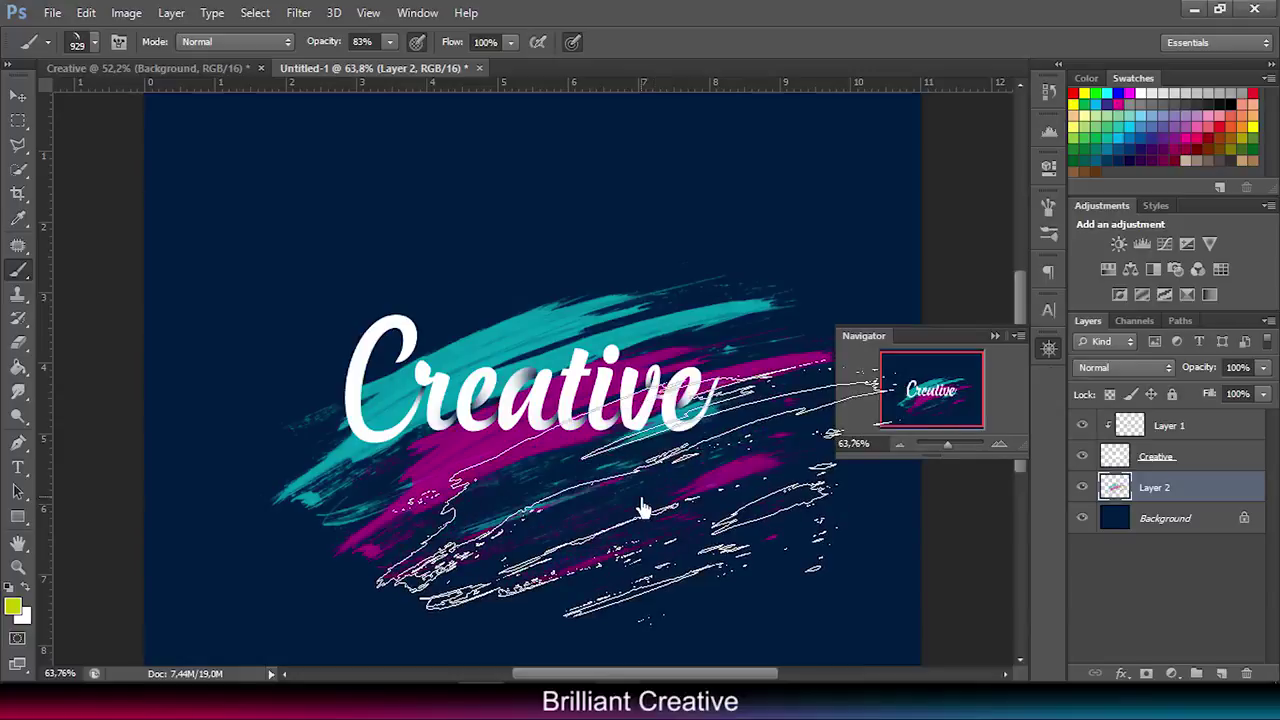
{"action": "left_click", "coordinate": [450, 343]}
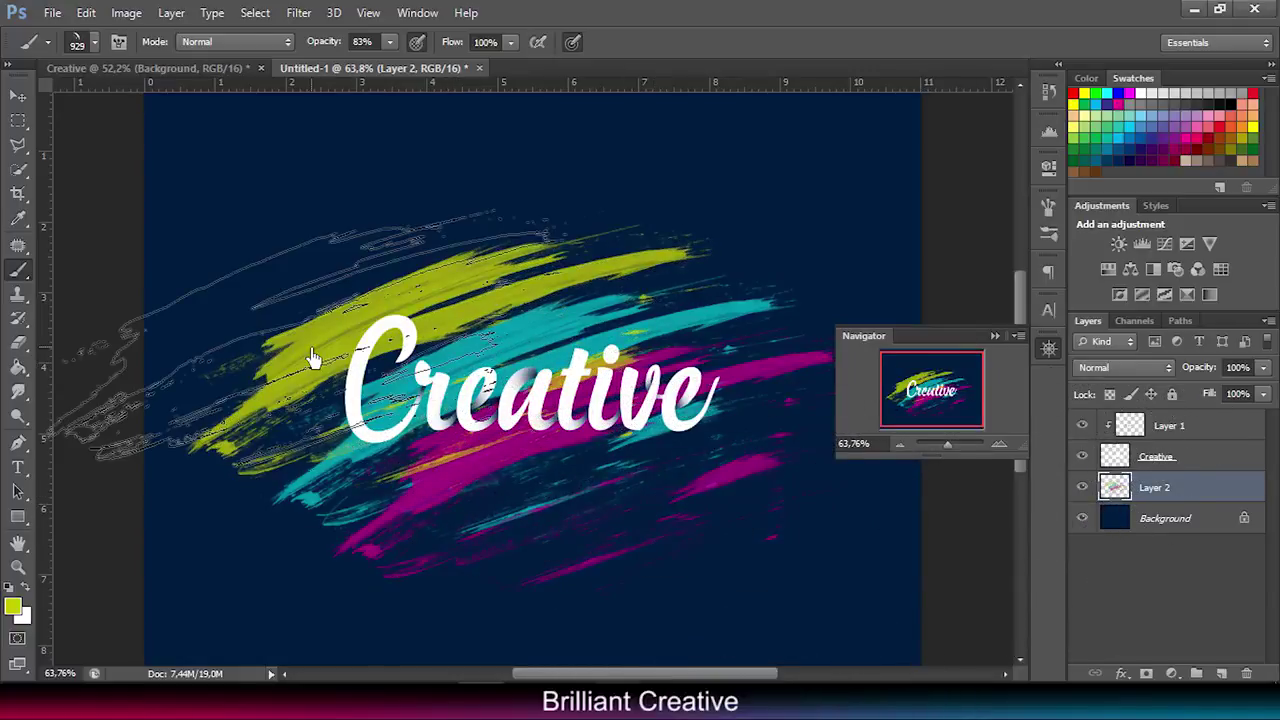
{"action": "left_click", "coordinate": [19, 97]}
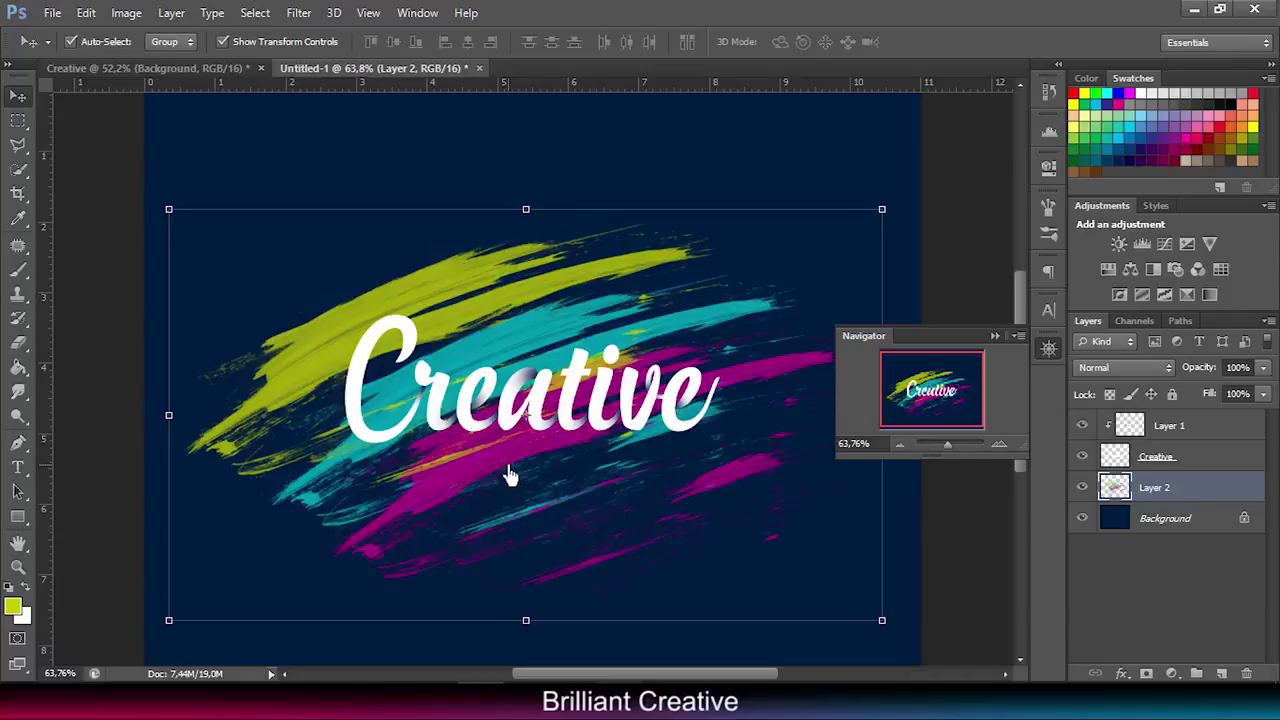
Step: Nudge Layer 2's streaks, scale them to about 76%, and recentre them behind Creative
{"action": "left_click_drag", "start_coordinate": [508, 475], "coordinate": [524, 481]}
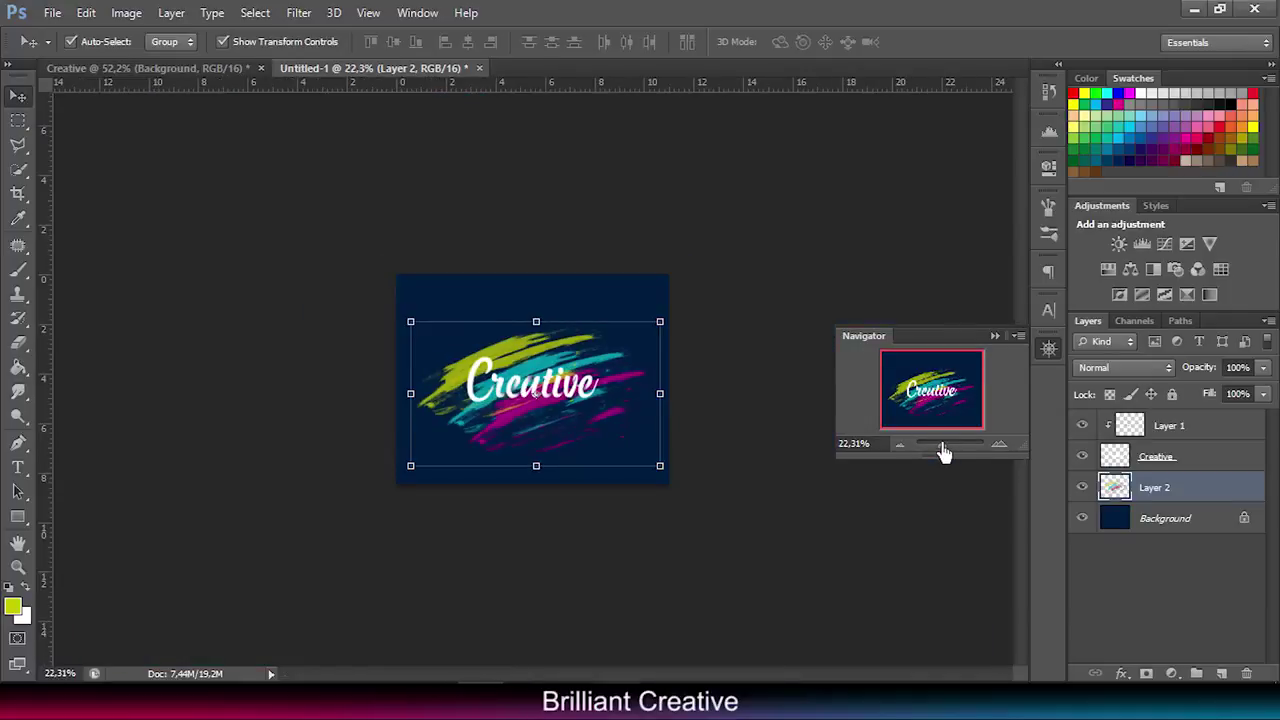
{"action": "left_click_drag", "start_coordinate": [948, 447], "coordinate": [946, 447]}
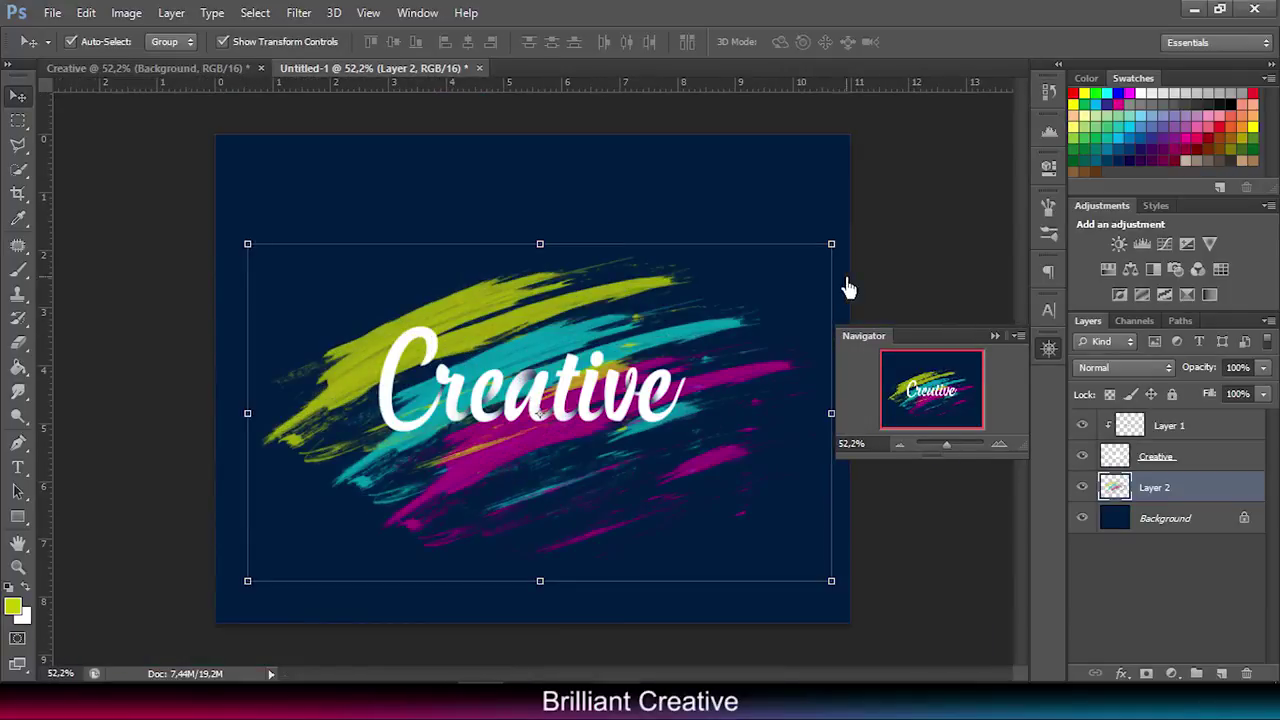
{"action": "left_click_drag", "start_coordinate": [832, 246], "coordinate": [694, 329]}
{"action": "left_click_drag", "start_coordinate": [520, 463], "coordinate": [581, 418]}
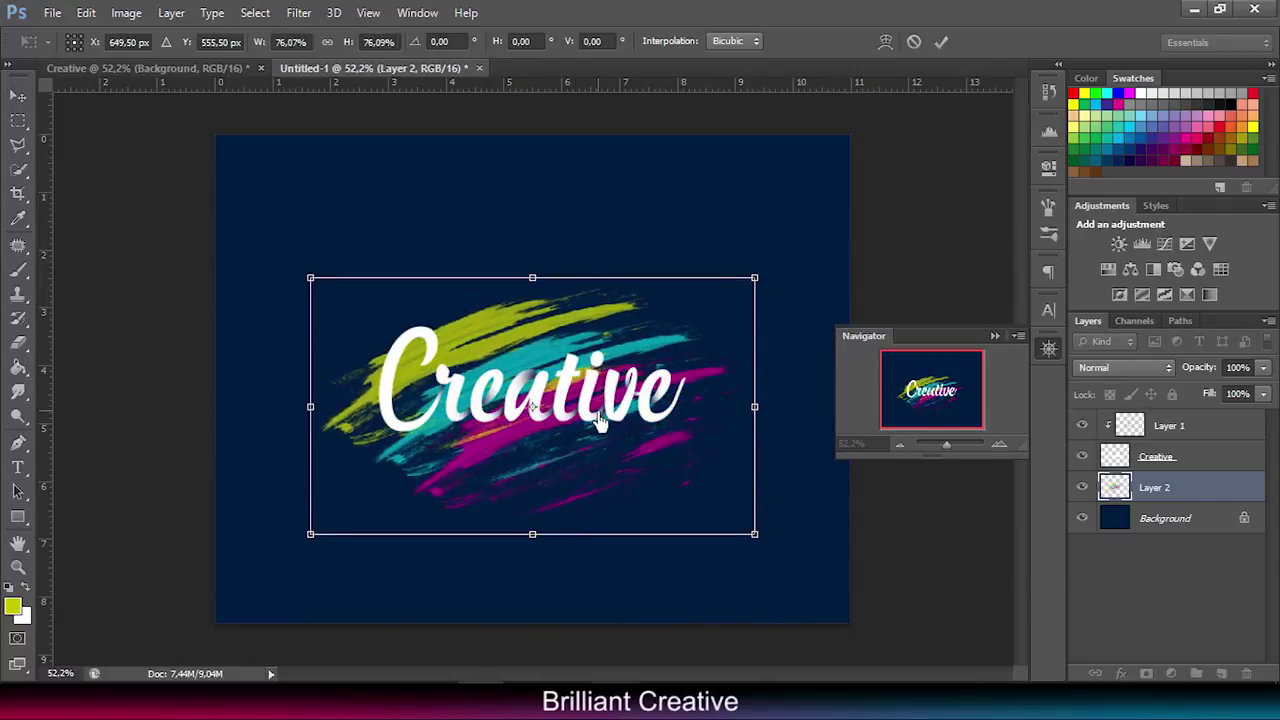
{"action": "left_click", "coordinate": [945, 45]}
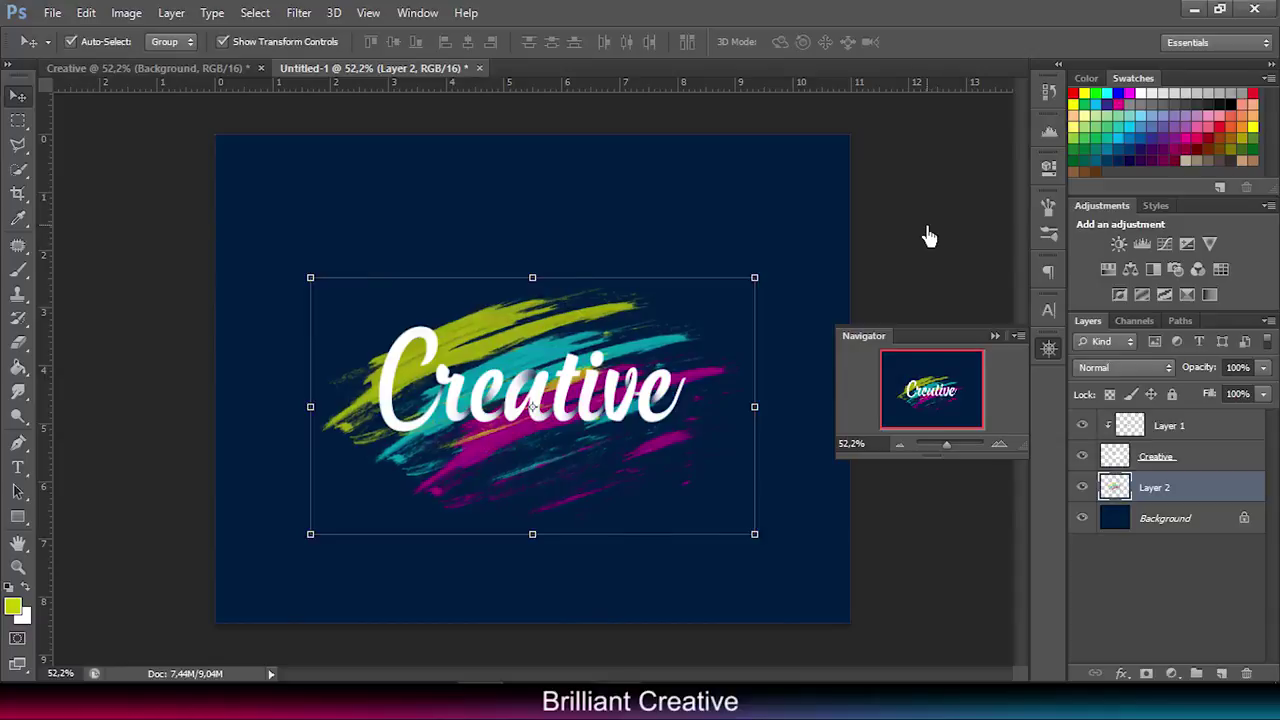
{"action": "left_click", "coordinate": [925, 300]}
{"action": "left_click_drag", "start_coordinate": [945, 453], "coordinate": [951, 455]}
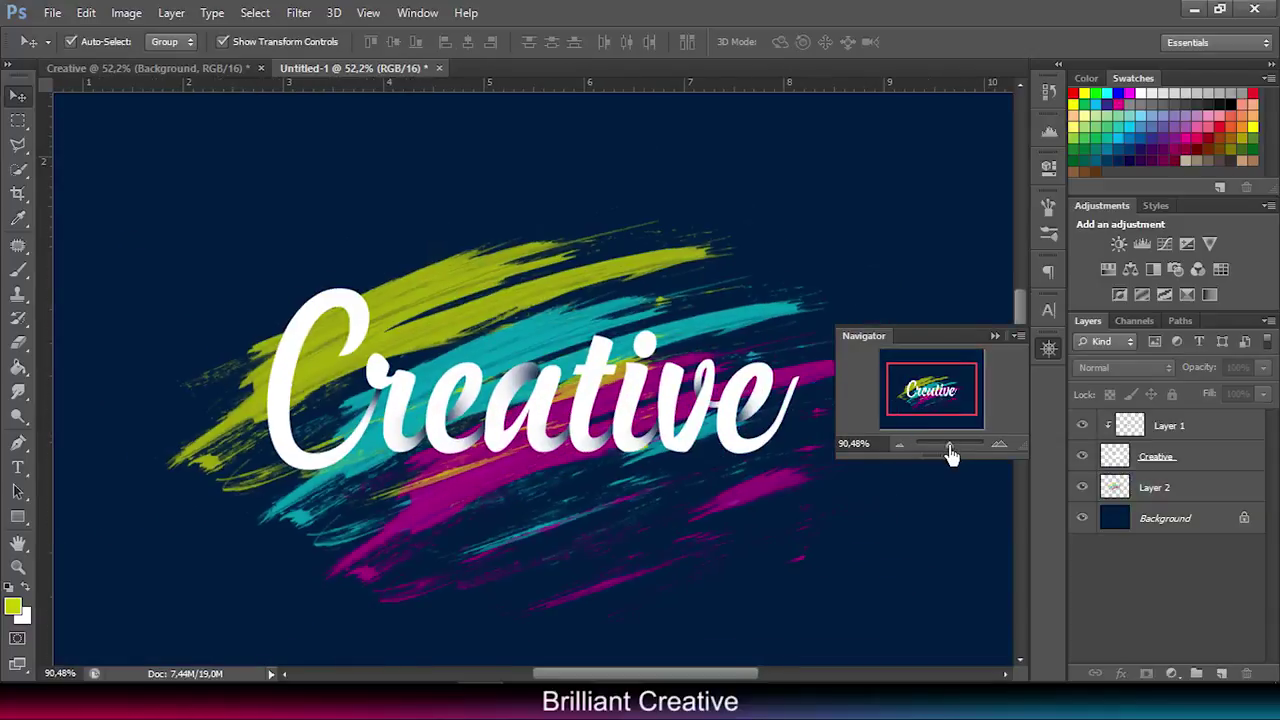
{"action": "left_click", "coordinate": [1172, 470]}
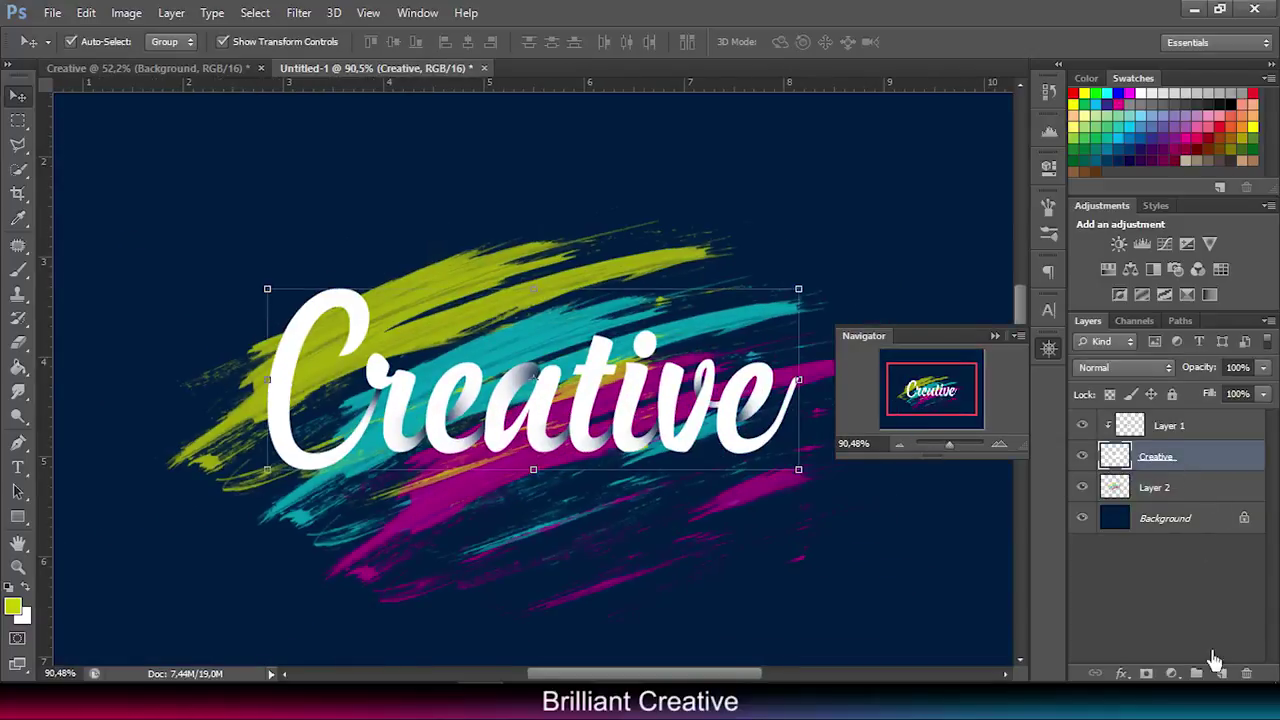
Step: Give the Creative text a 3 px outside black stroke at about 34% opacity
{"action": "right_click", "coordinate": [1156, 466]}
{"action": "left_click", "coordinate": [846, 107]}
{"action": "left_click", "coordinate": [775, 246]}
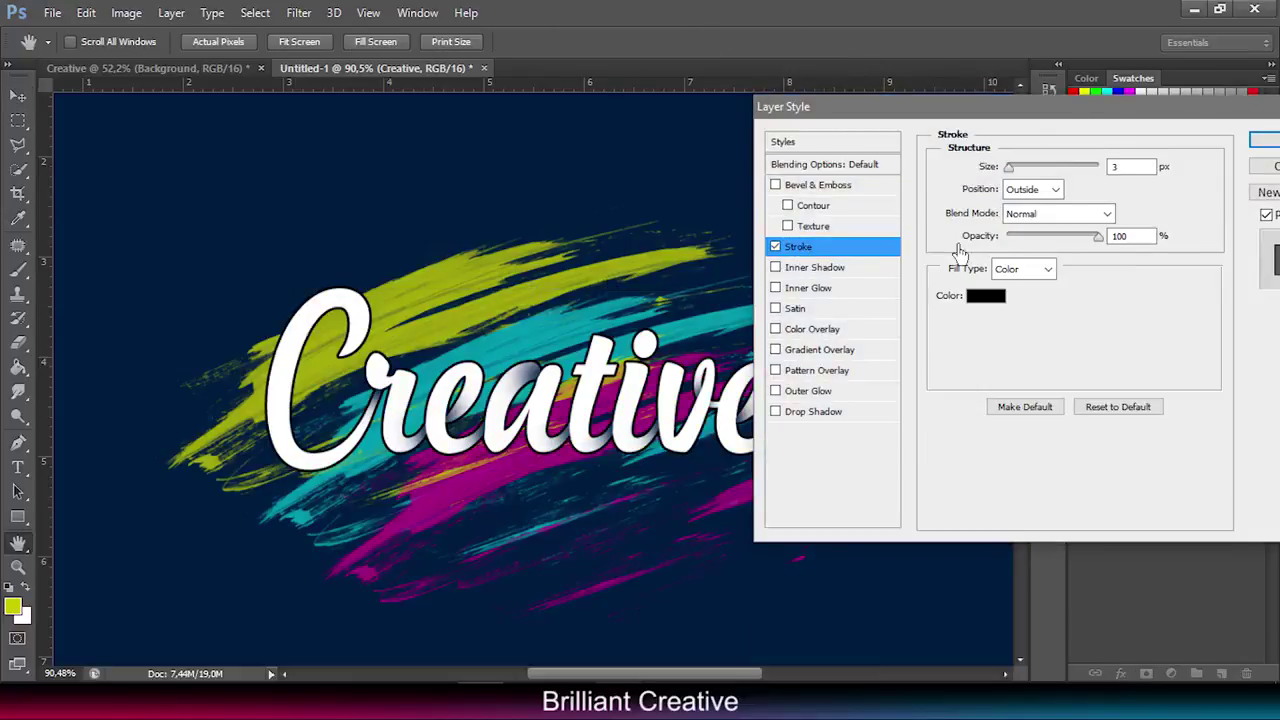
{"action": "left_click", "coordinate": [987, 297]}
{"action": "left_click", "coordinate": [914, 413]}
{"action": "left_click_drag", "start_coordinate": [1059, 246], "coordinate": [1049, 246]}
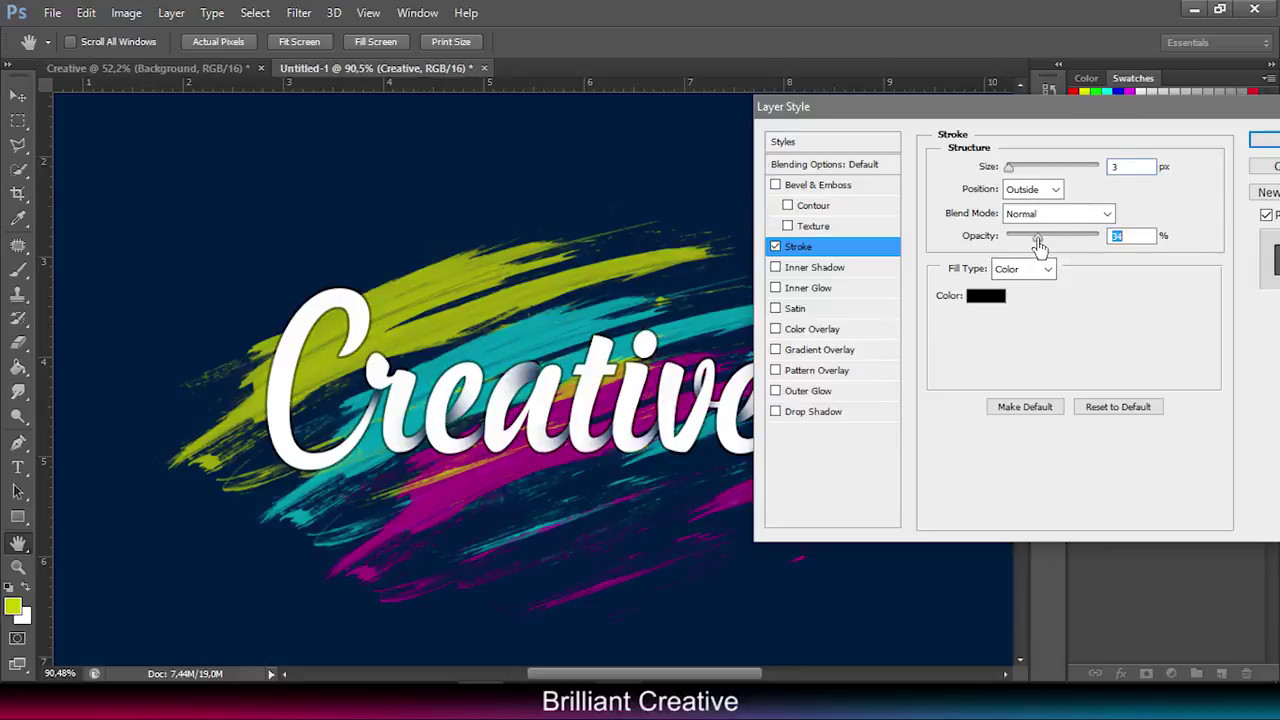
{"action": "left_click", "coordinate": [1263, 148]}
{"action": "left_click", "coordinate": [1222, 675]}
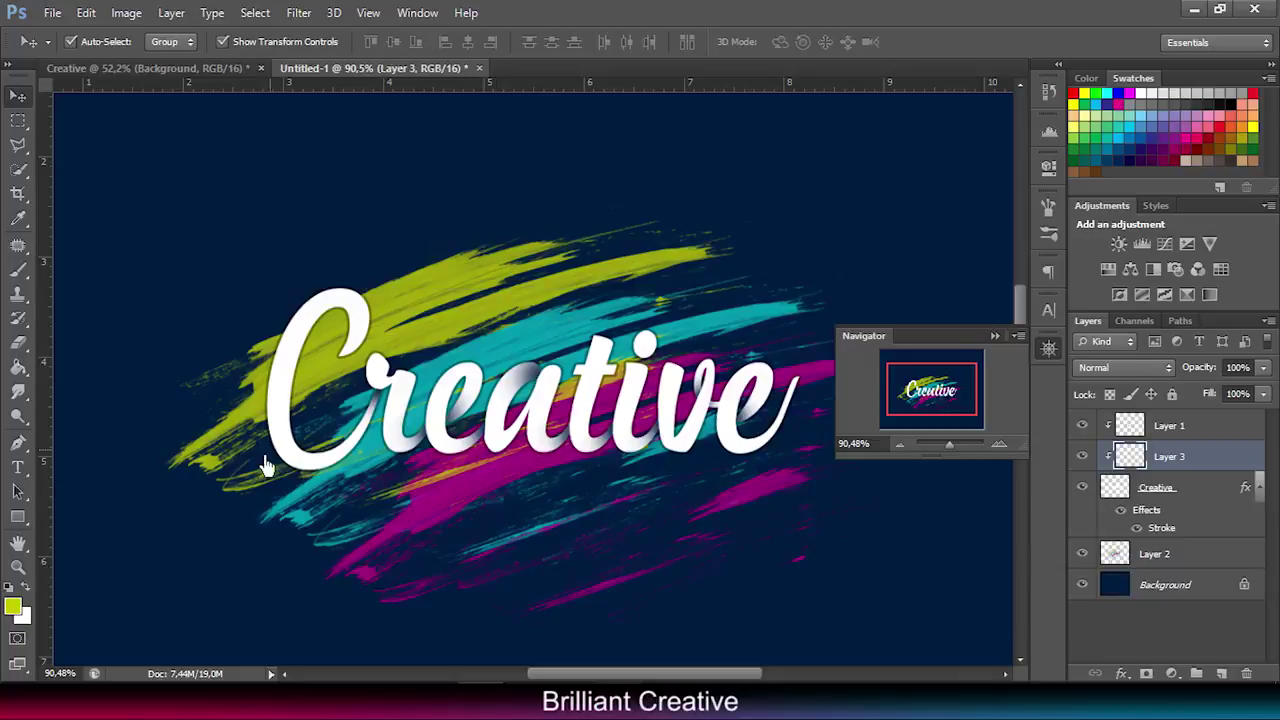
Step: Paint lime streaks over the letters 'ative' with the brush at about 874 px
{"action": "left_click", "coordinate": [18, 268]}
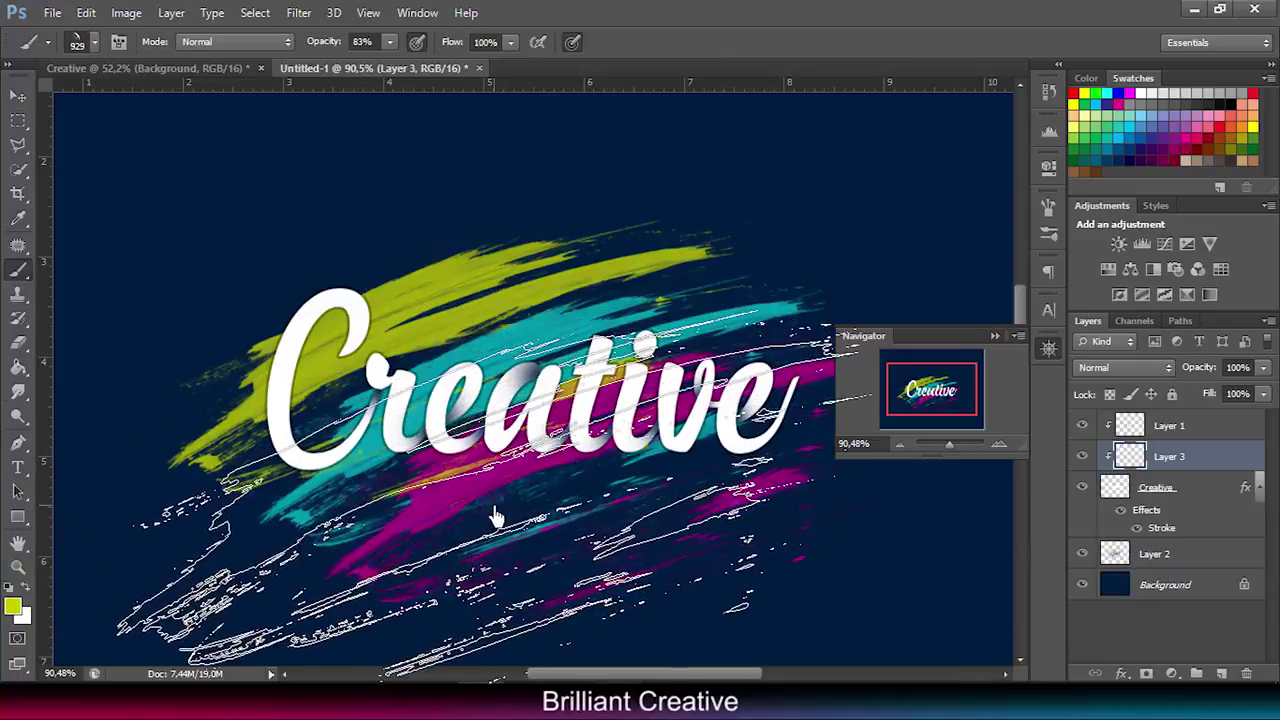
{"action": "left_click", "coordinate": [93, 45]}
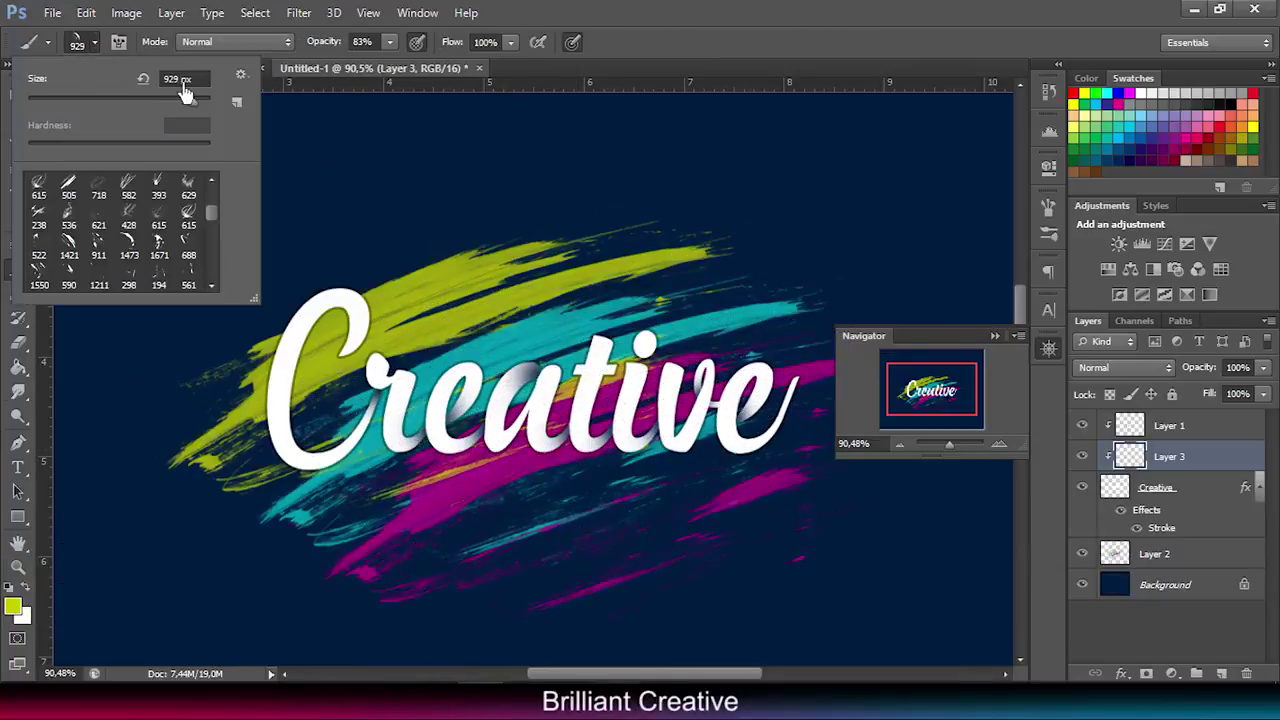
{"action": "left_click", "coordinate": [166, 84]}
{"action": "left_click", "coordinate": [198, 104]}
{"action": "left_click", "coordinate": [185, 100]}
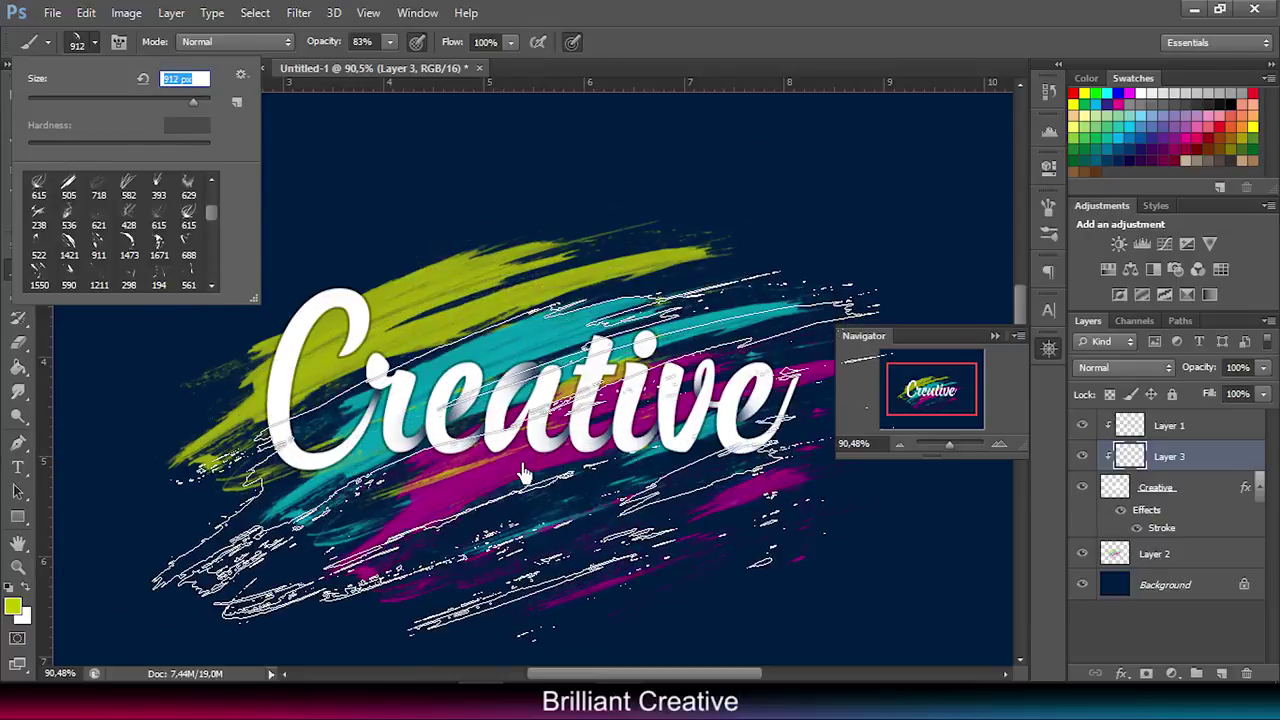
{"action": "left_click", "coordinate": [166, 90]}
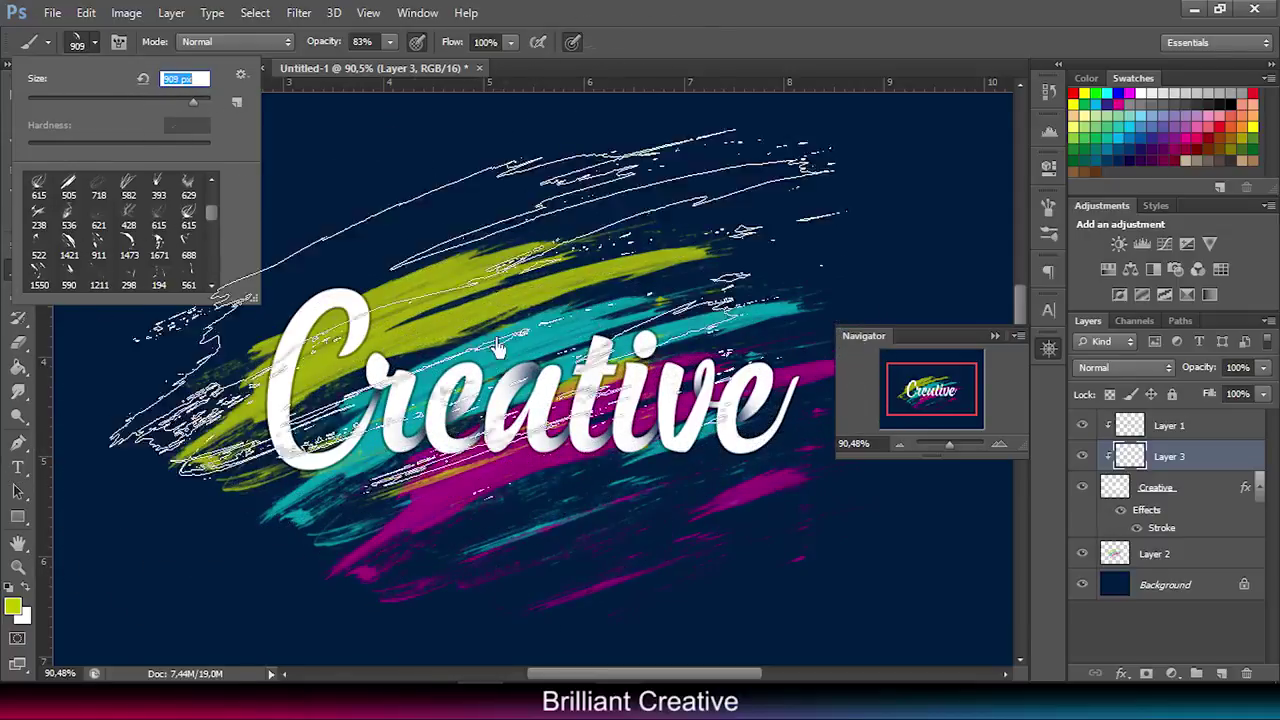
{"action": "scroll", "coordinate": [172, 84], "scroll_direction": "down", "scroll_amount": 7}
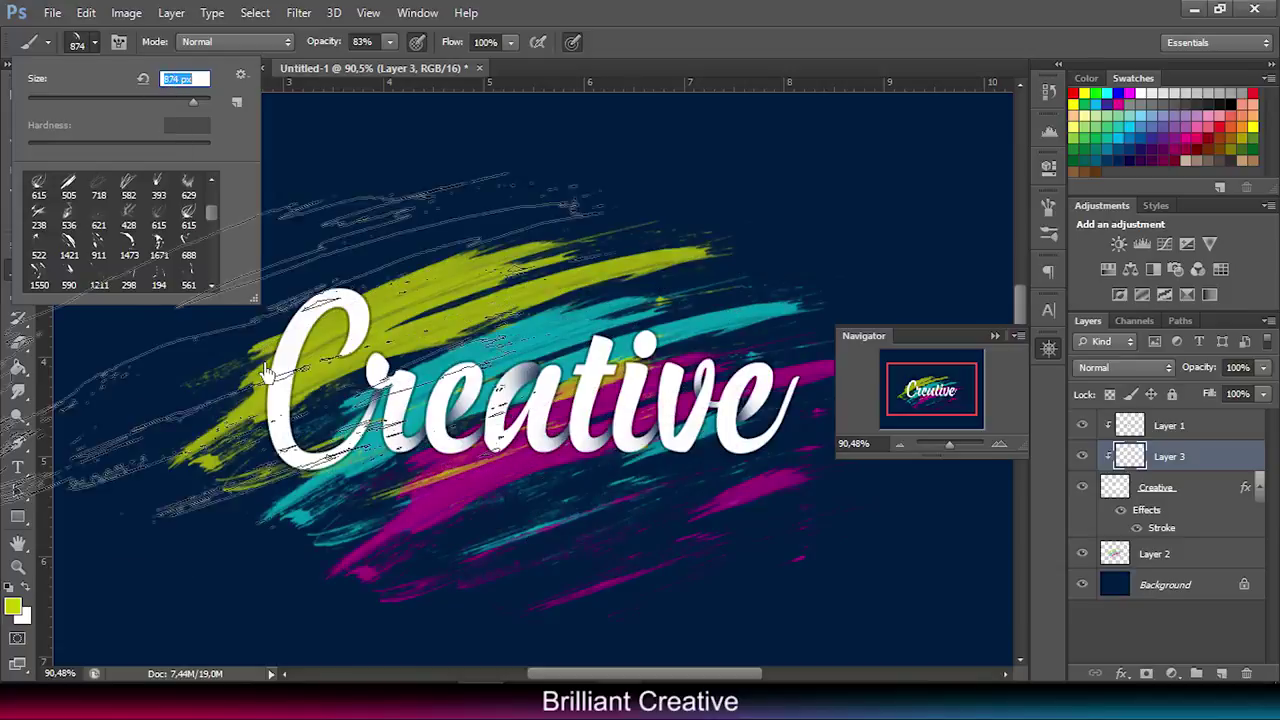
{"action": "left_click", "coordinate": [505, 545]}
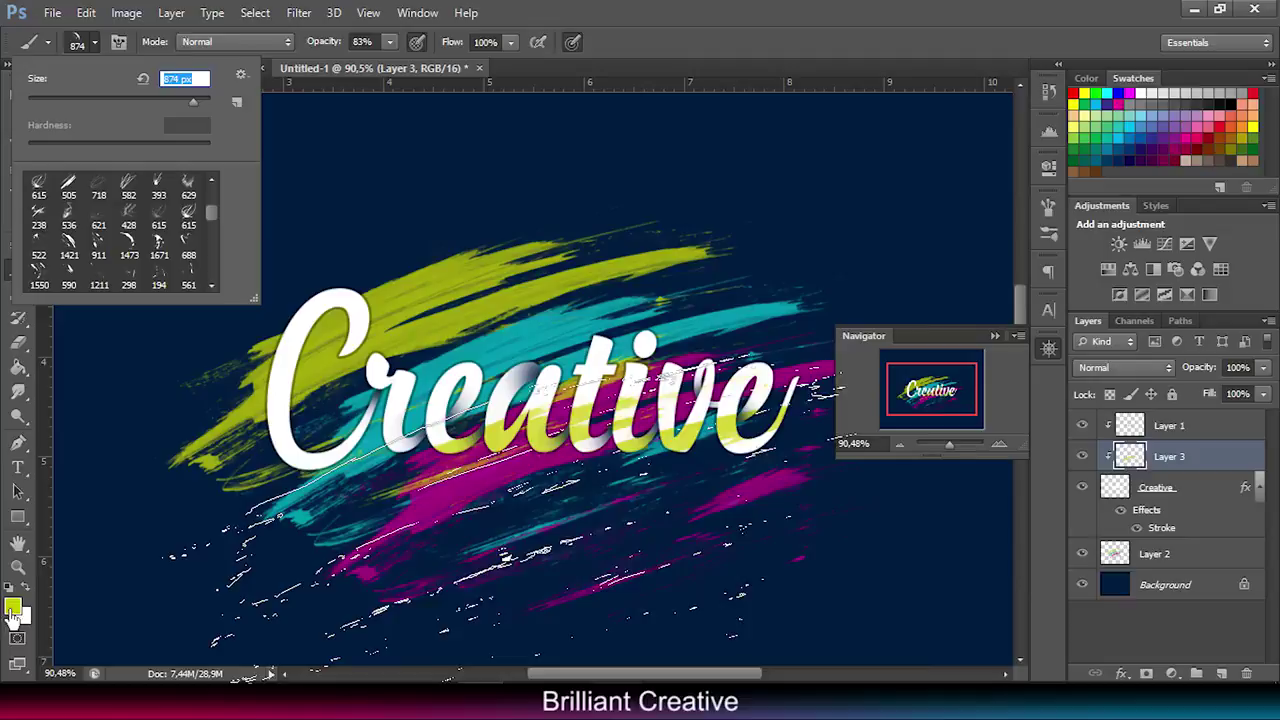
Step: Sample cyan from the canvas and paint cyan streaks over 'tive' with a 411 px brush
{"action": "left_click", "coordinate": [13, 607]}
{"action": "left_click", "coordinate": [482, 368]}
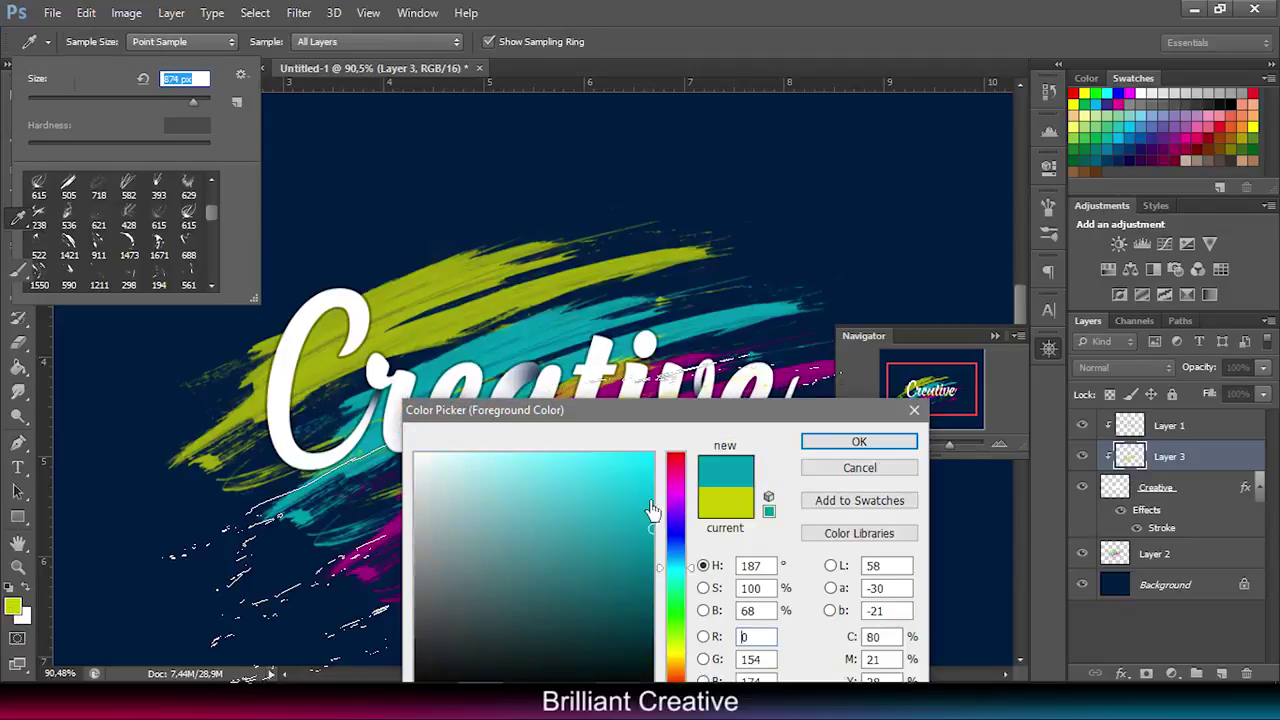
{"action": "left_click", "coordinate": [859, 441]}
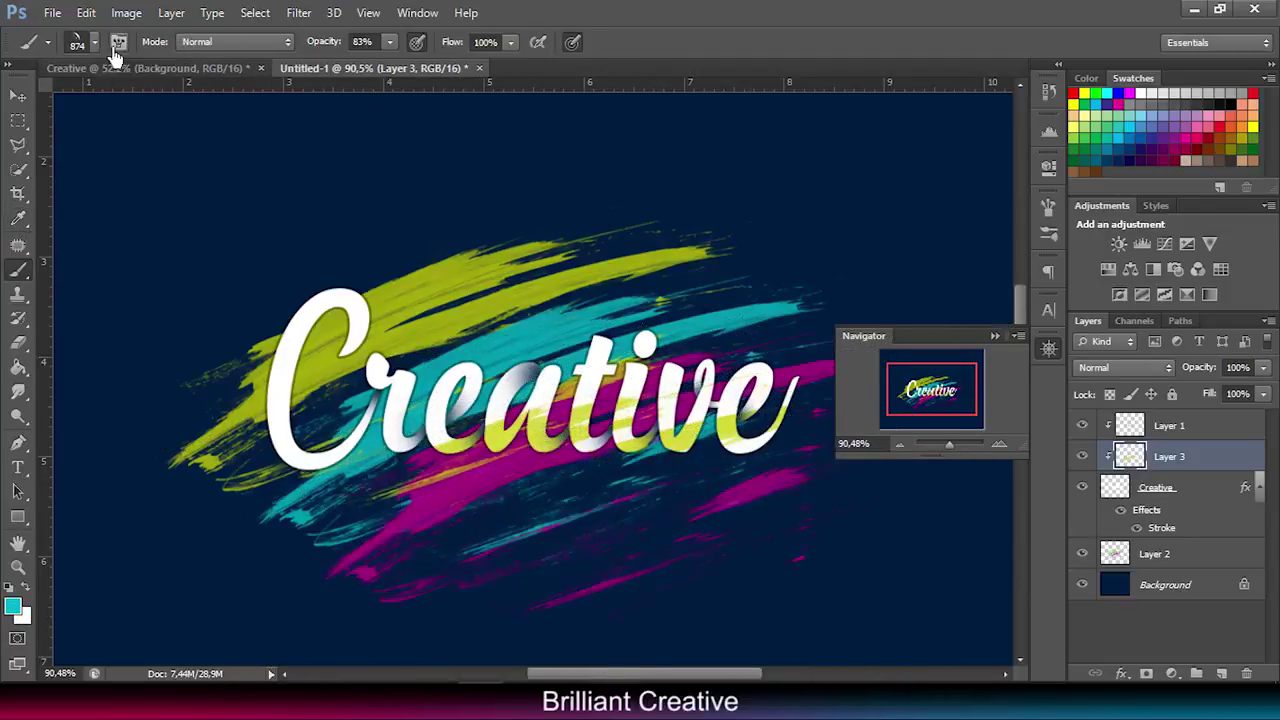
{"action": "left_click", "coordinate": [94, 42]}
{"action": "left_click_drag", "start_coordinate": [172, 101], "coordinate": [183, 101]}
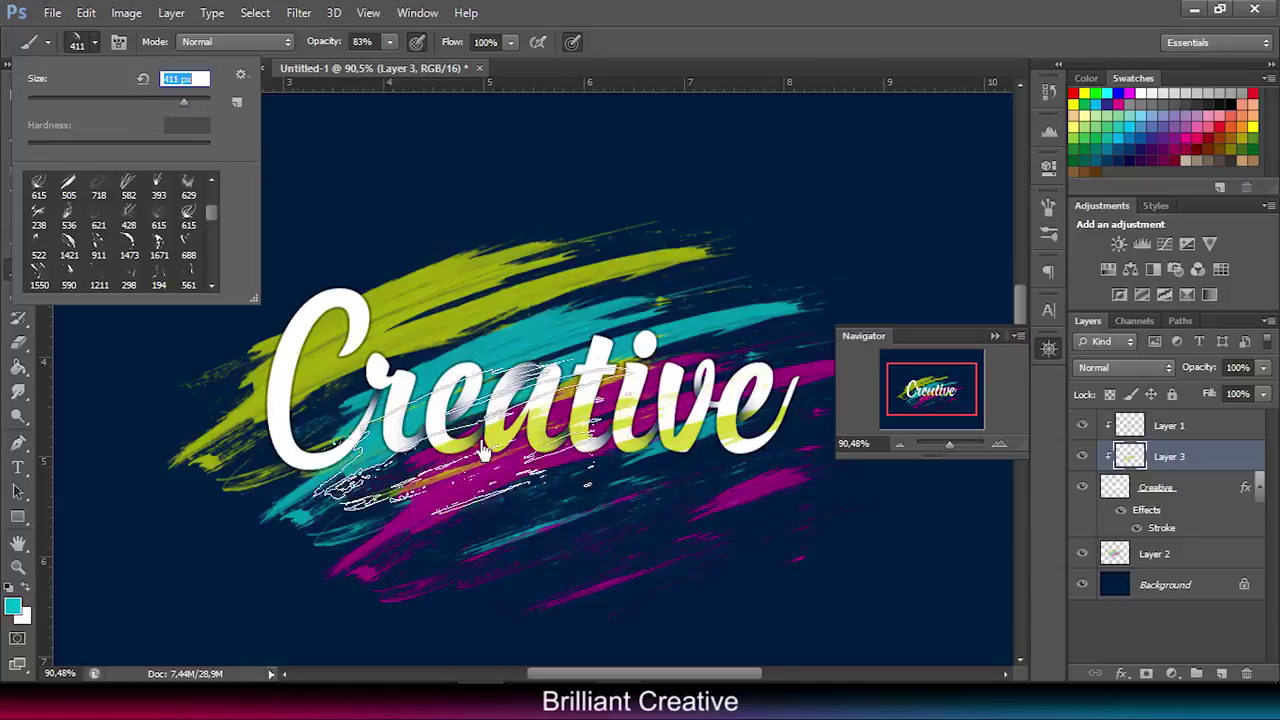
{"action": "key", "text": "Return"}
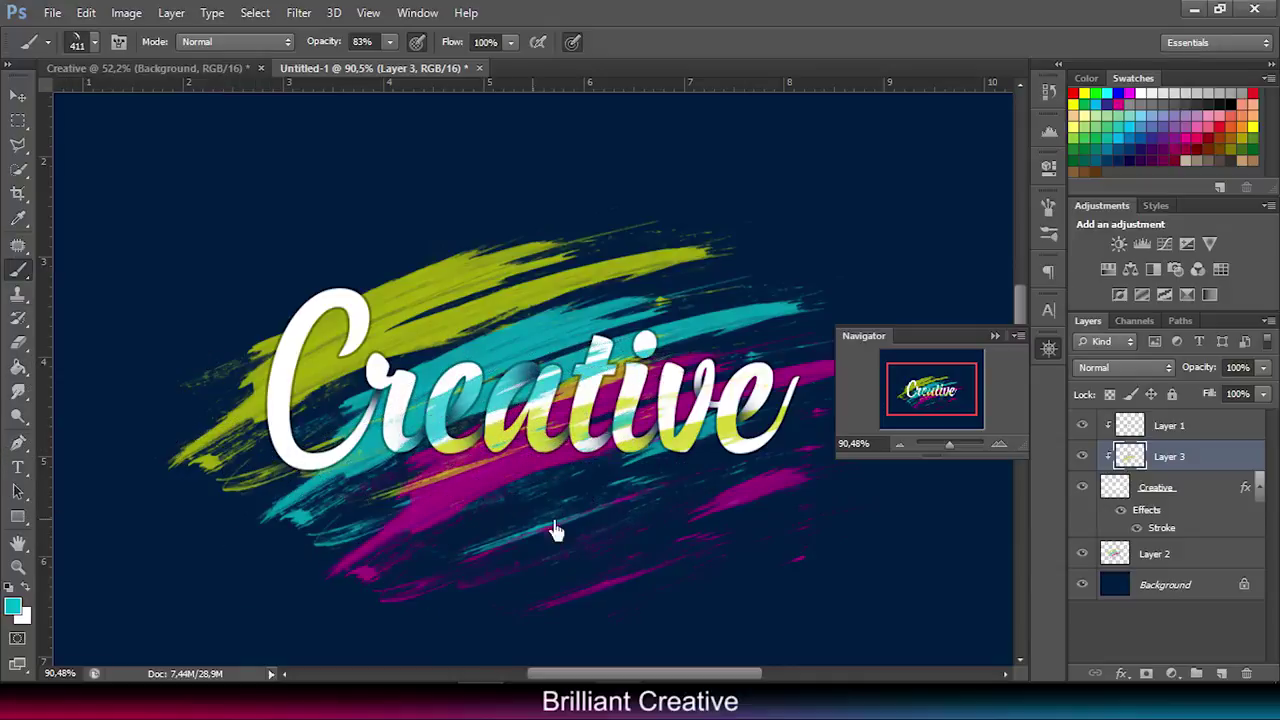
{"action": "left_click", "coordinate": [675, 450]}
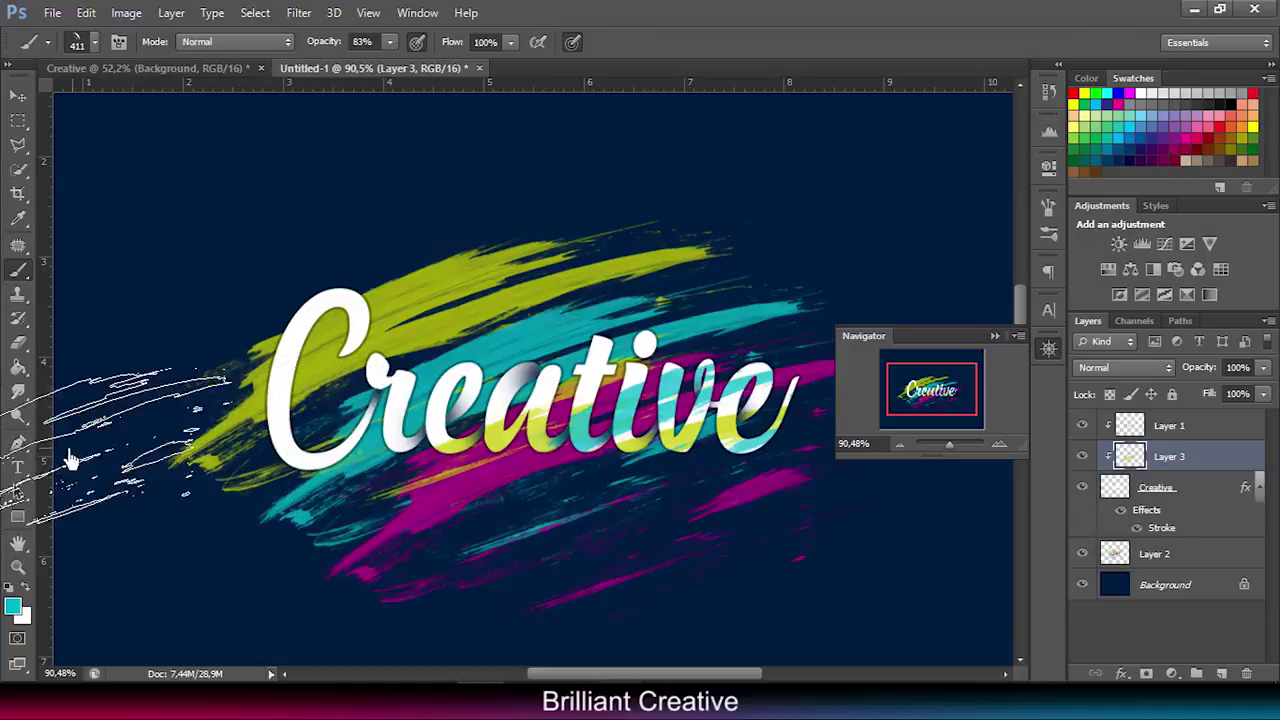
{"action": "left_click", "coordinate": [10, 608]}
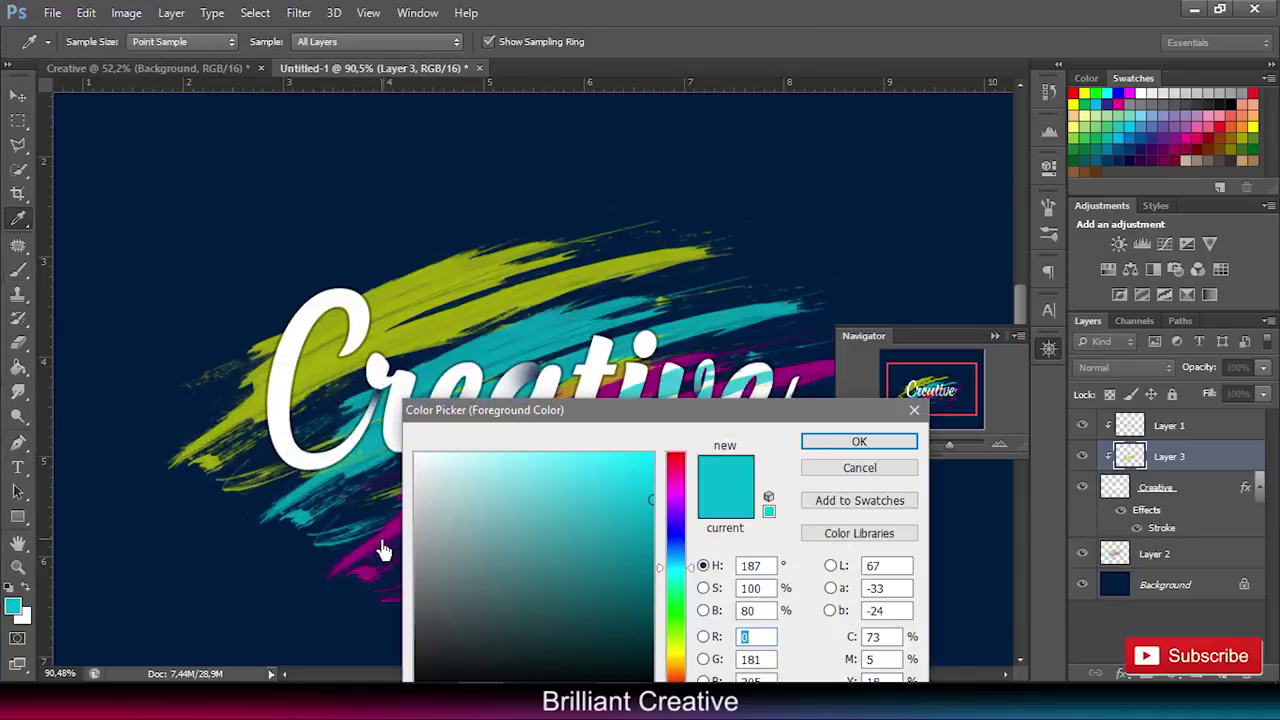
Step: Paint deep magenta streaks across the Creative letters, then sample cyan from the canvas
{"action": "left_click", "coordinate": [676, 484]}
{"action": "left_click", "coordinate": [653, 508]}
{"action": "left_click", "coordinate": [852, 442]}
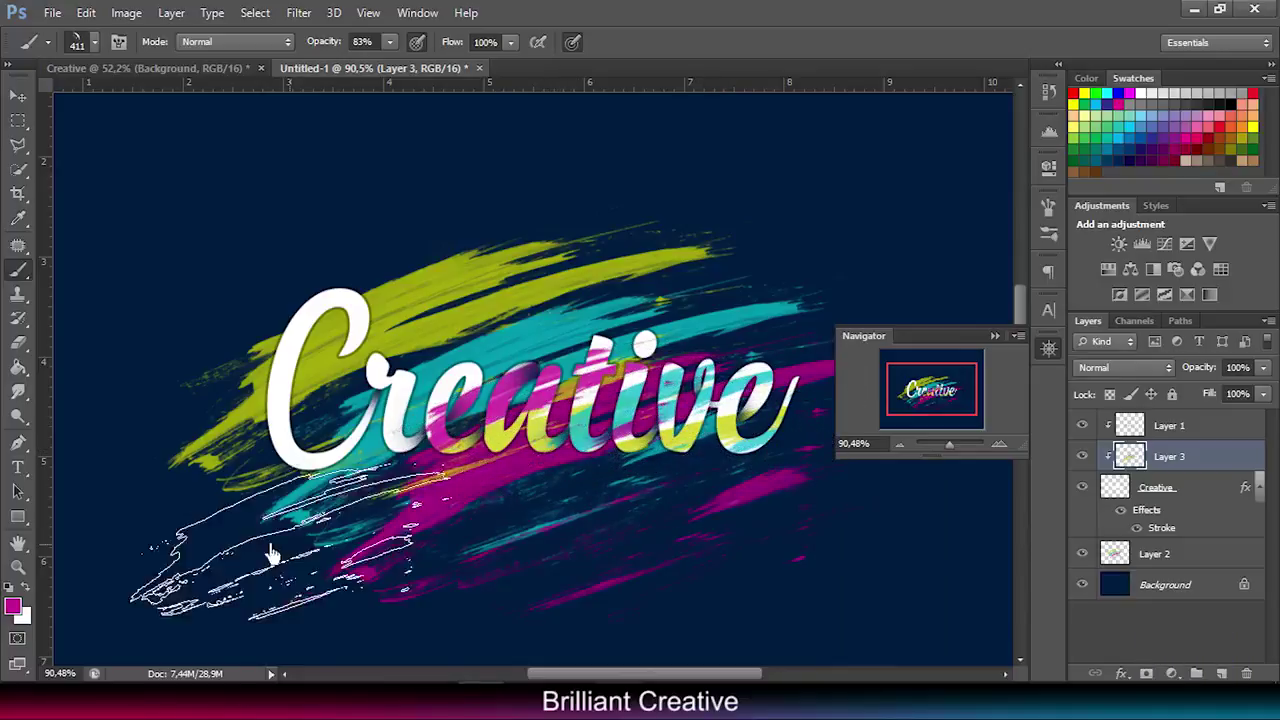
{"action": "left_click", "coordinate": [483, 423]}
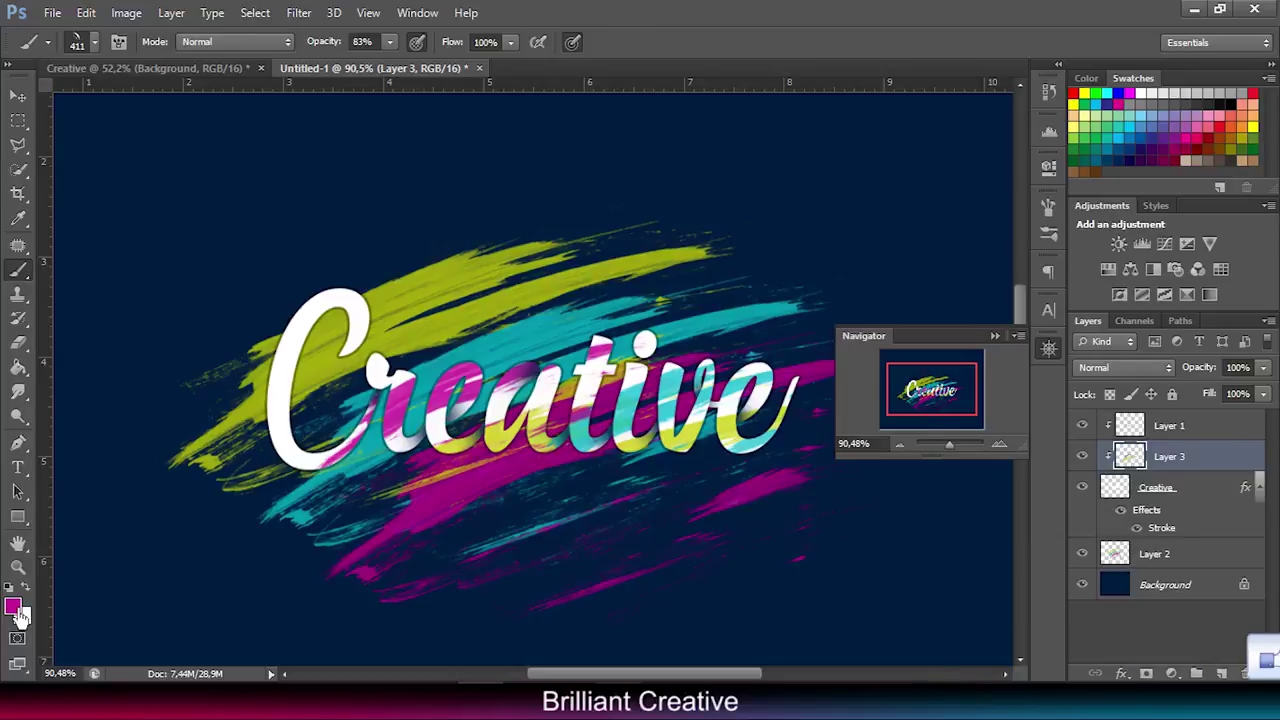
{"action": "left_click", "coordinate": [14, 605]}
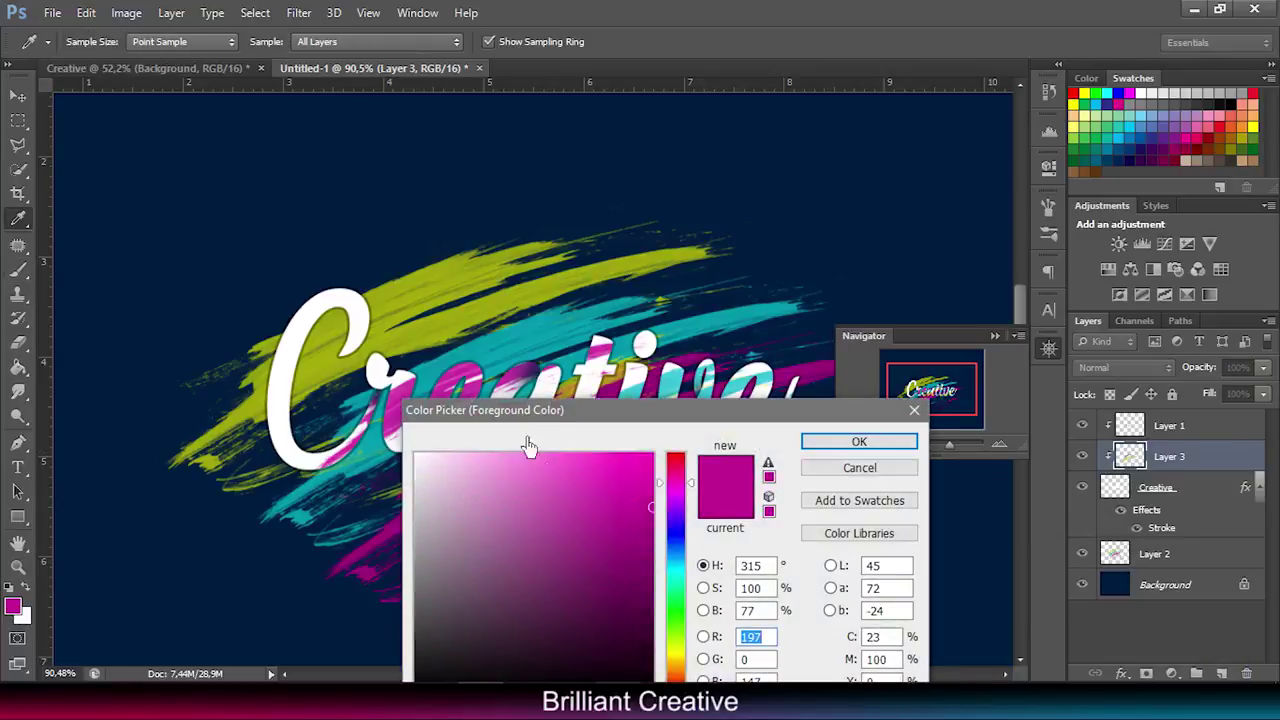
{"action": "left_click", "coordinate": [535, 348]}
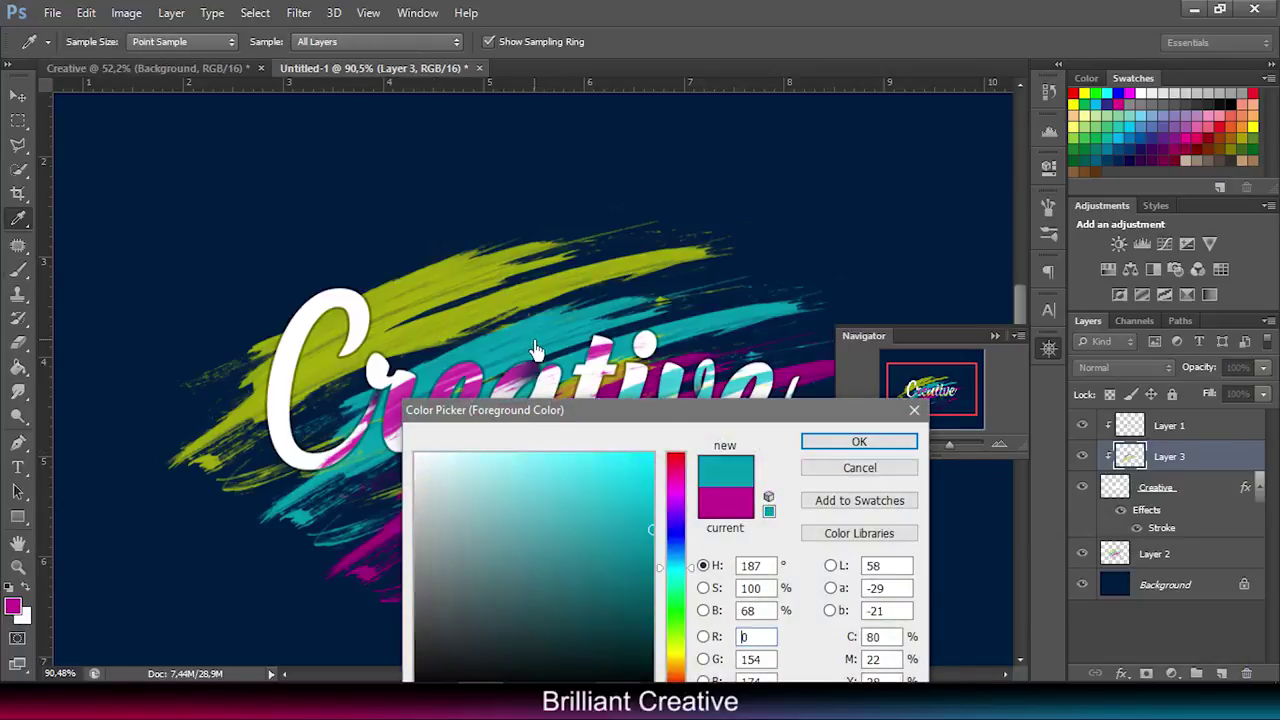
{"action": "left_click", "coordinate": [802, 442]}
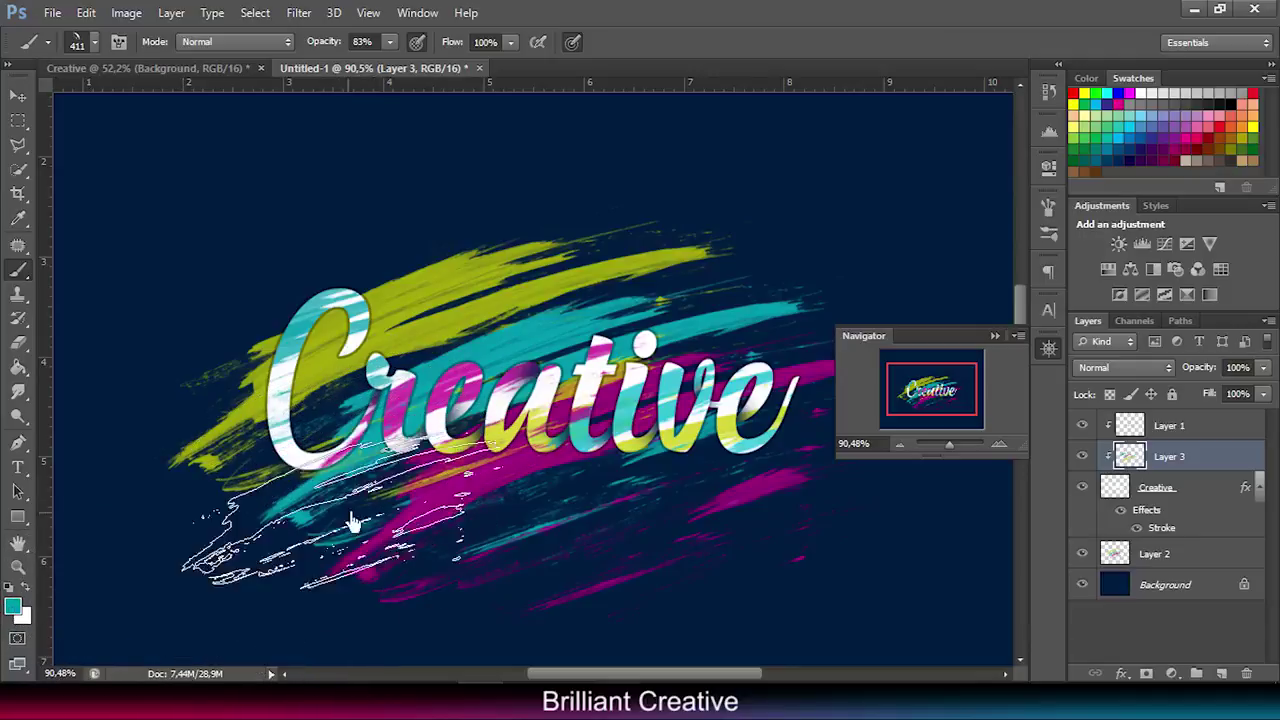
Step: Resample magenta from the canvas, adjust its shade, and zoom out to the whole canvas
{"action": "left_click", "coordinate": [15, 606]}
{"action": "left_click", "coordinate": [438, 398]}
{"action": "left_click", "coordinate": [618, 503]}
{"action": "left_click", "coordinate": [858, 441]}
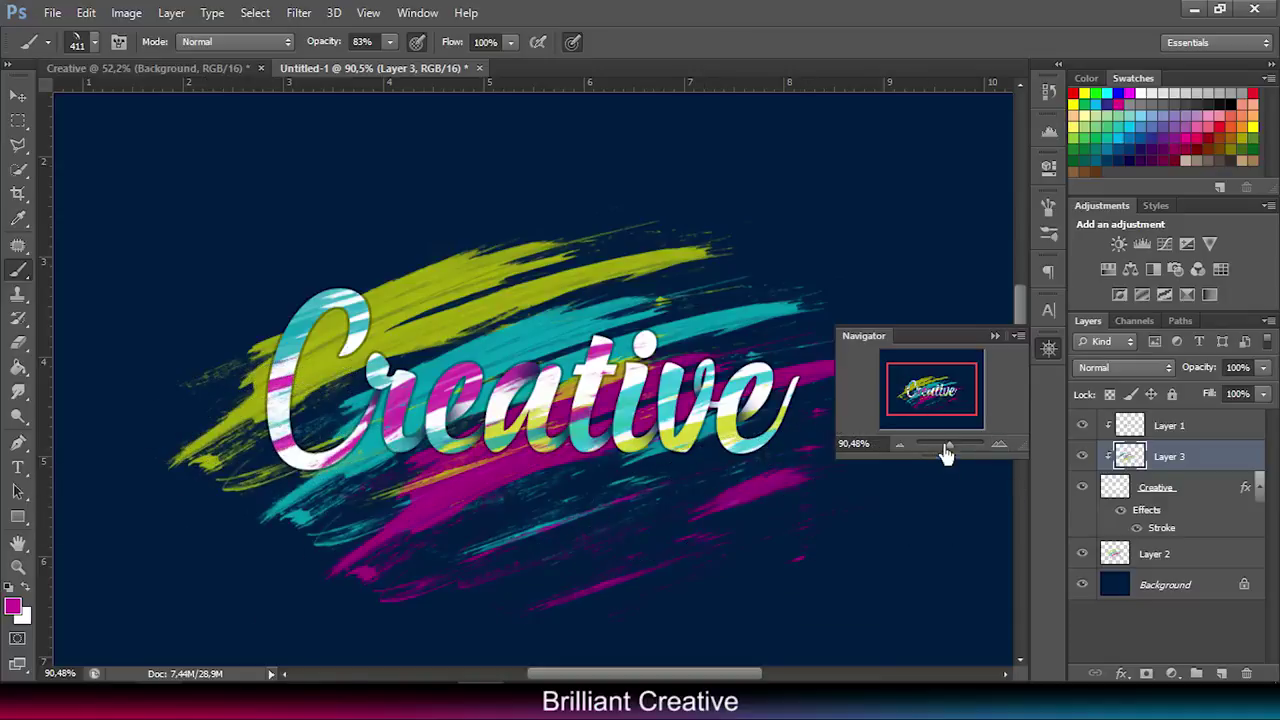
{"action": "left_click", "coordinate": [996, 338]}
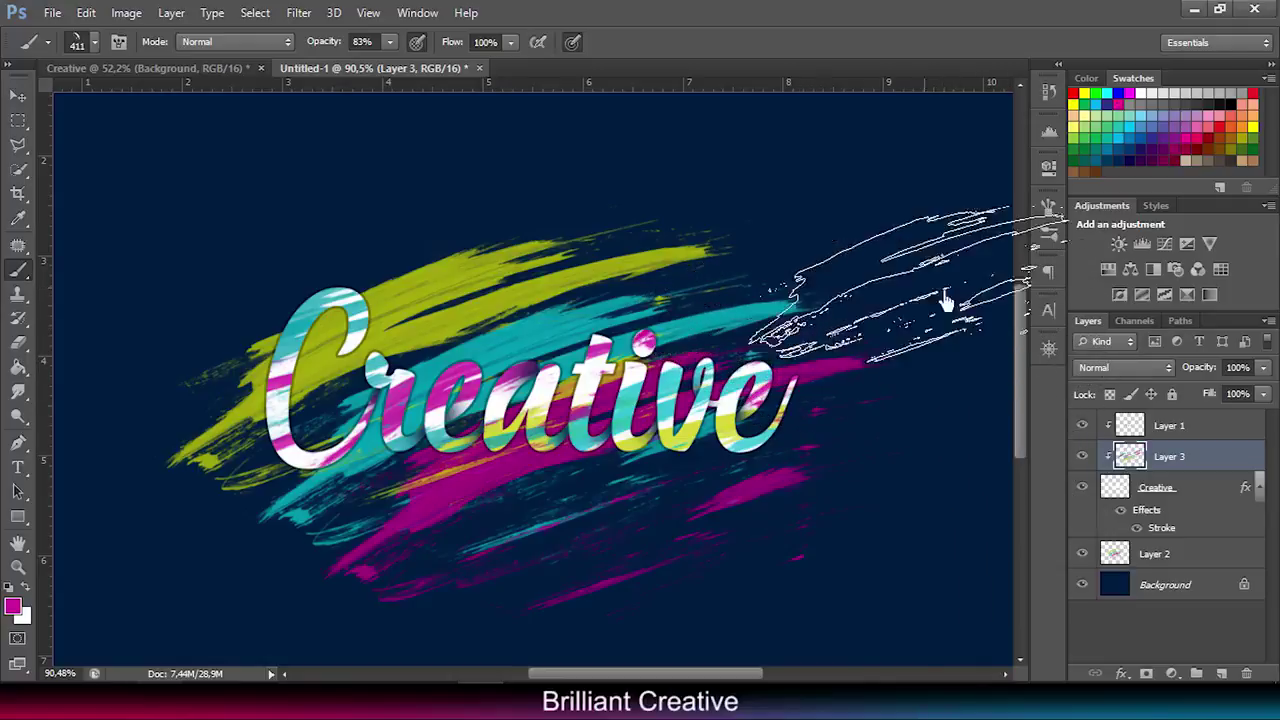
{"action": "left_click", "coordinate": [1049, 348]}
{"action": "left_click_drag", "start_coordinate": [960, 446], "coordinate": [947, 449]}
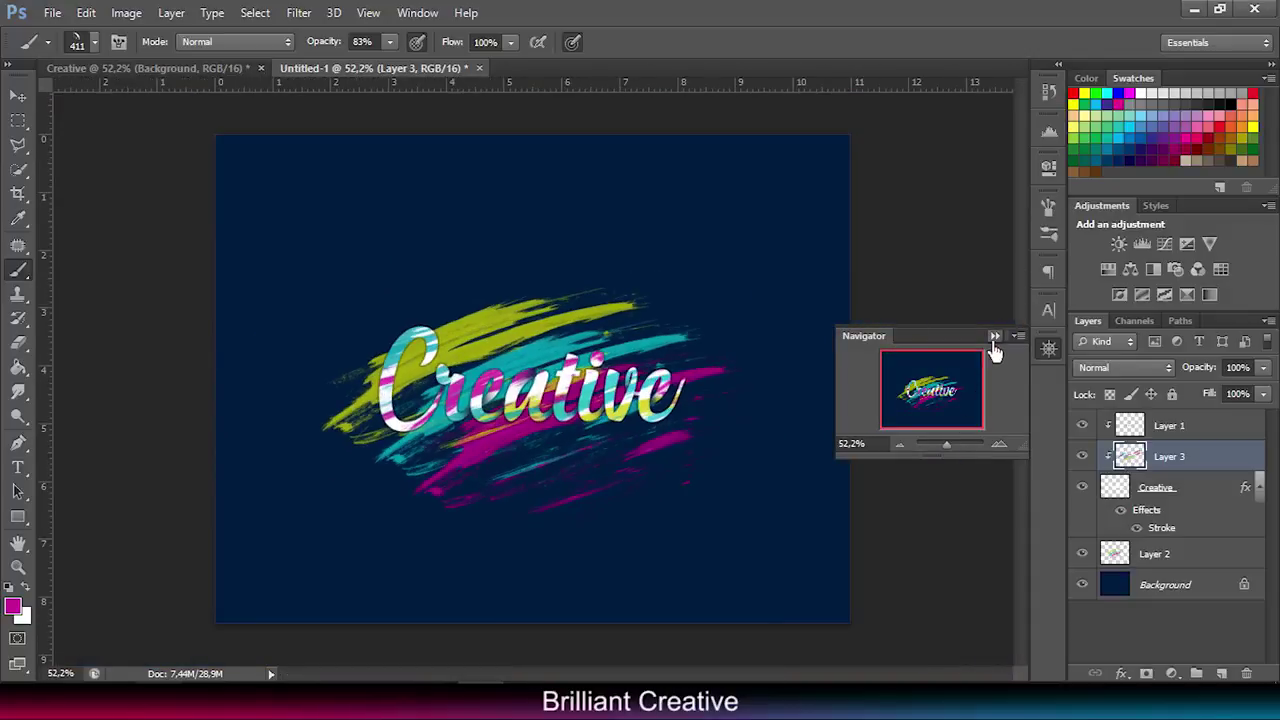
{"action": "left_click", "coordinate": [17, 467]}
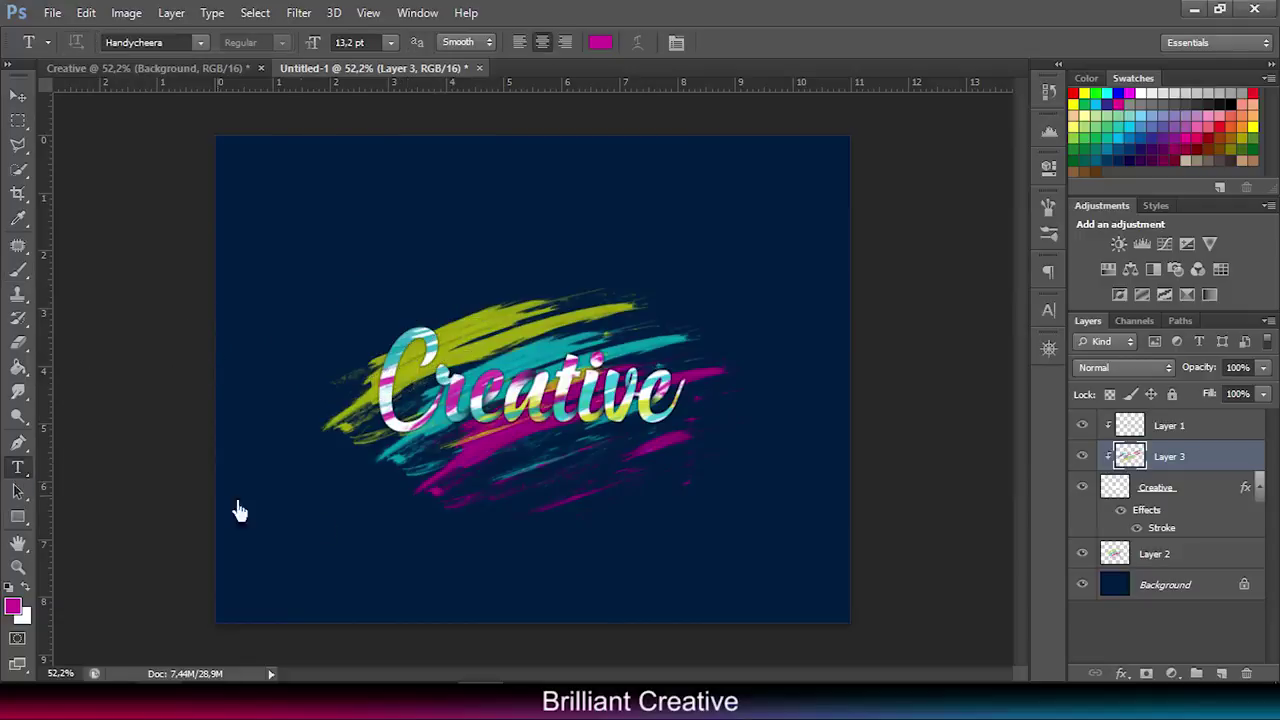
Step: Type a white 'Brilliant Creative' caption below the artwork
{"action": "left_click", "coordinate": [600, 42]}
{"action": "left_click", "coordinate": [416, 451]}
{"action": "left_click", "coordinate": [857, 443]}
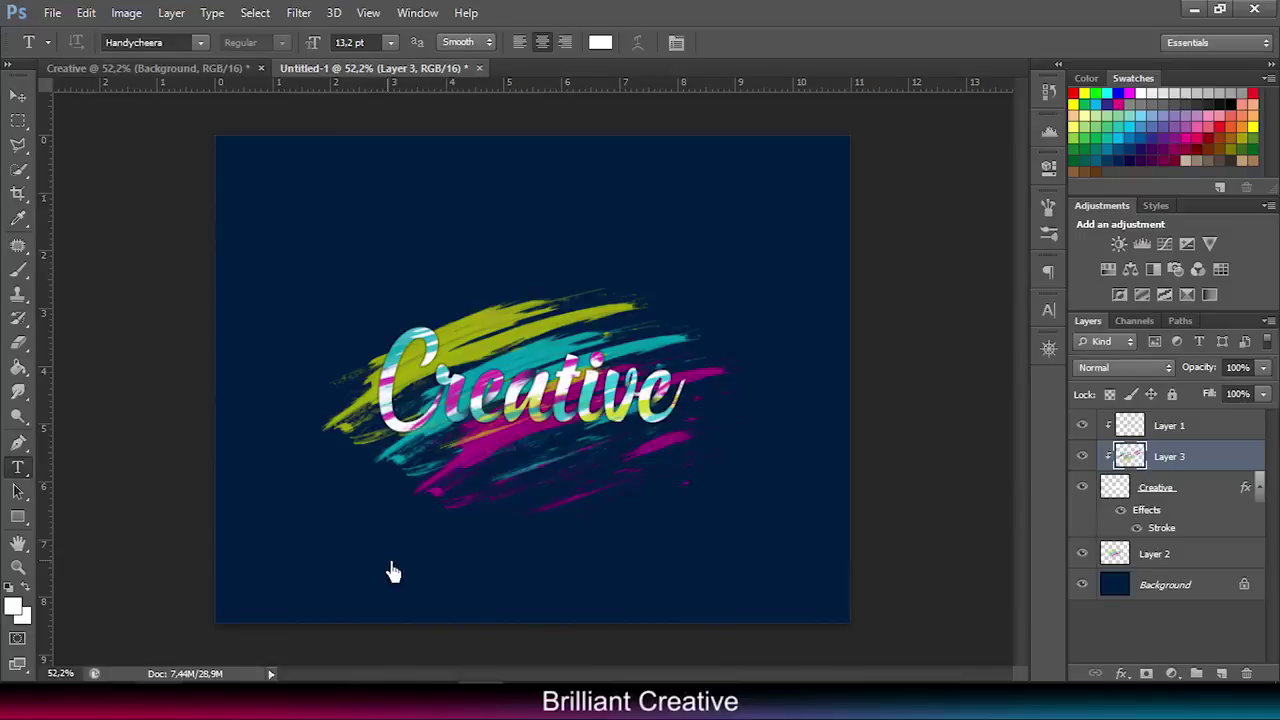
{"action": "left_click", "coordinate": [437, 559]}
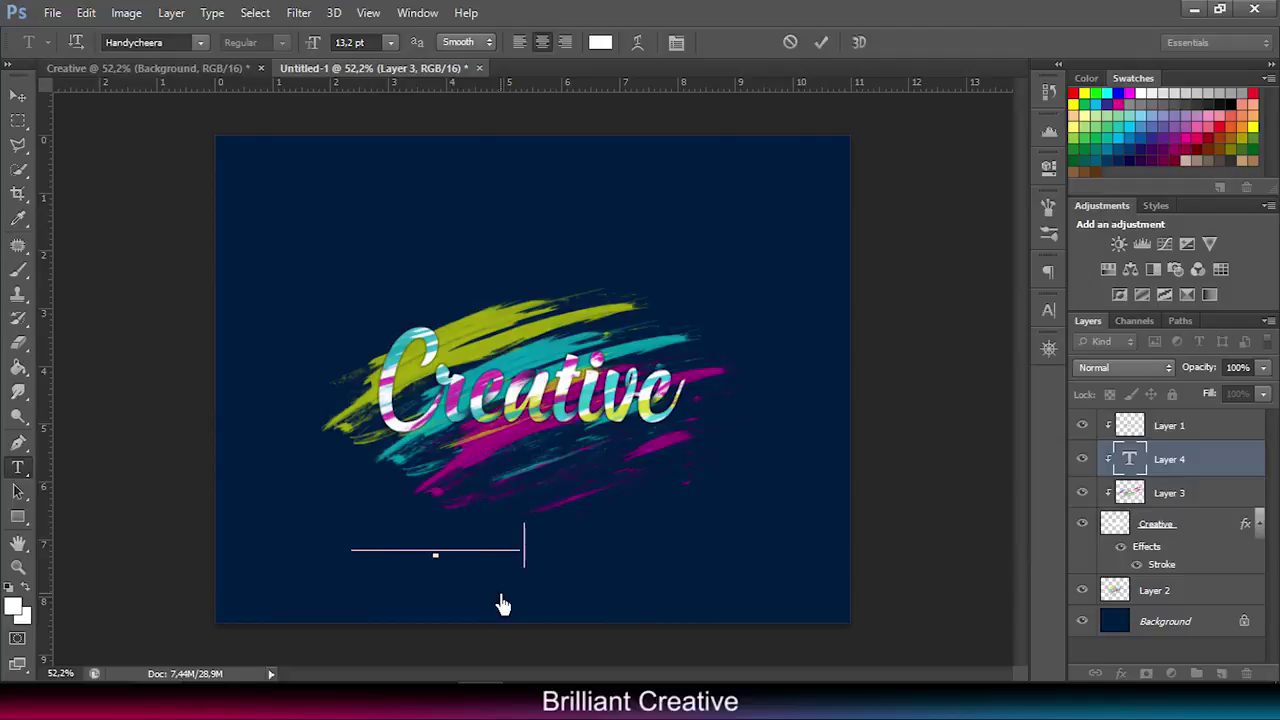
{"action": "left_click", "coordinate": [822, 43]}
Step: Move the Brilliant Creative layer to the top and place the caption lower right
{"action": "mouse_move", "coordinate": [1200, 460]}
{"action": "left_mouse_down"}
{"action": "mouse_move", "coordinate": [1195, 428]}
{"action": "mouse_move", "coordinate": [1166, 560]}
{"action": "left_mouse_up"}
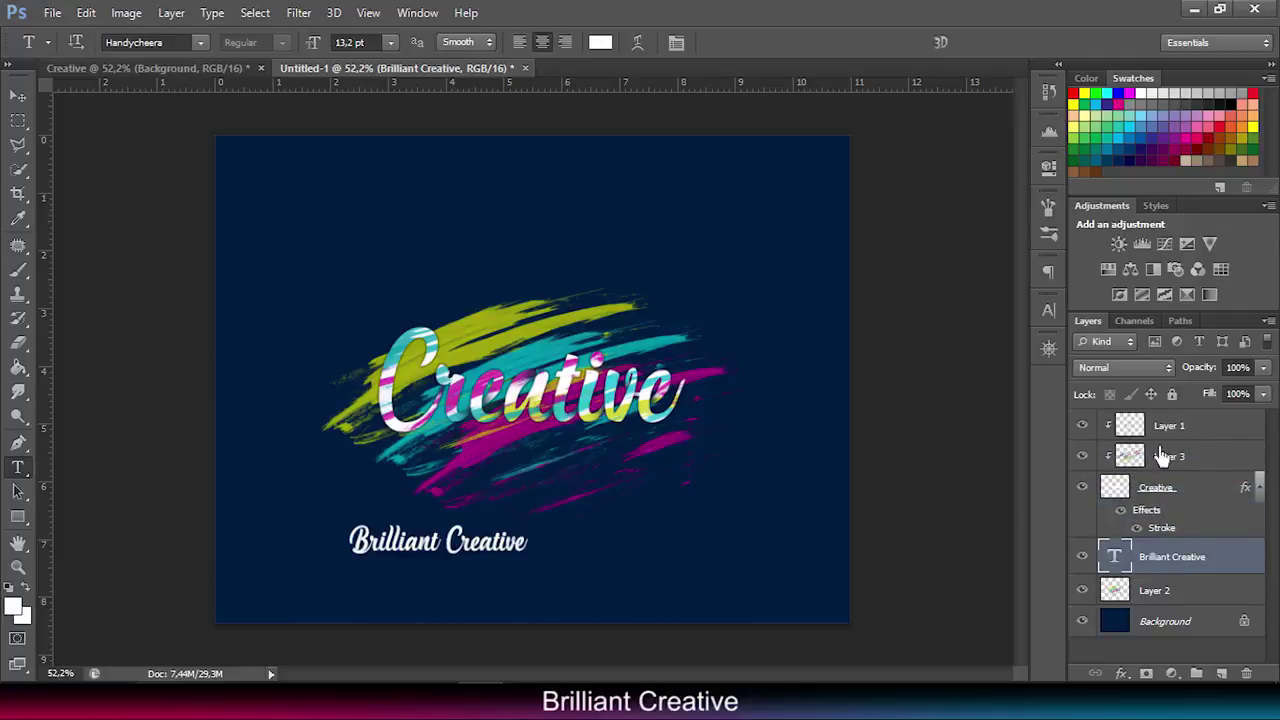
{"action": "left_click_drag", "start_coordinate": [1173, 565], "coordinate": [1172, 418]}
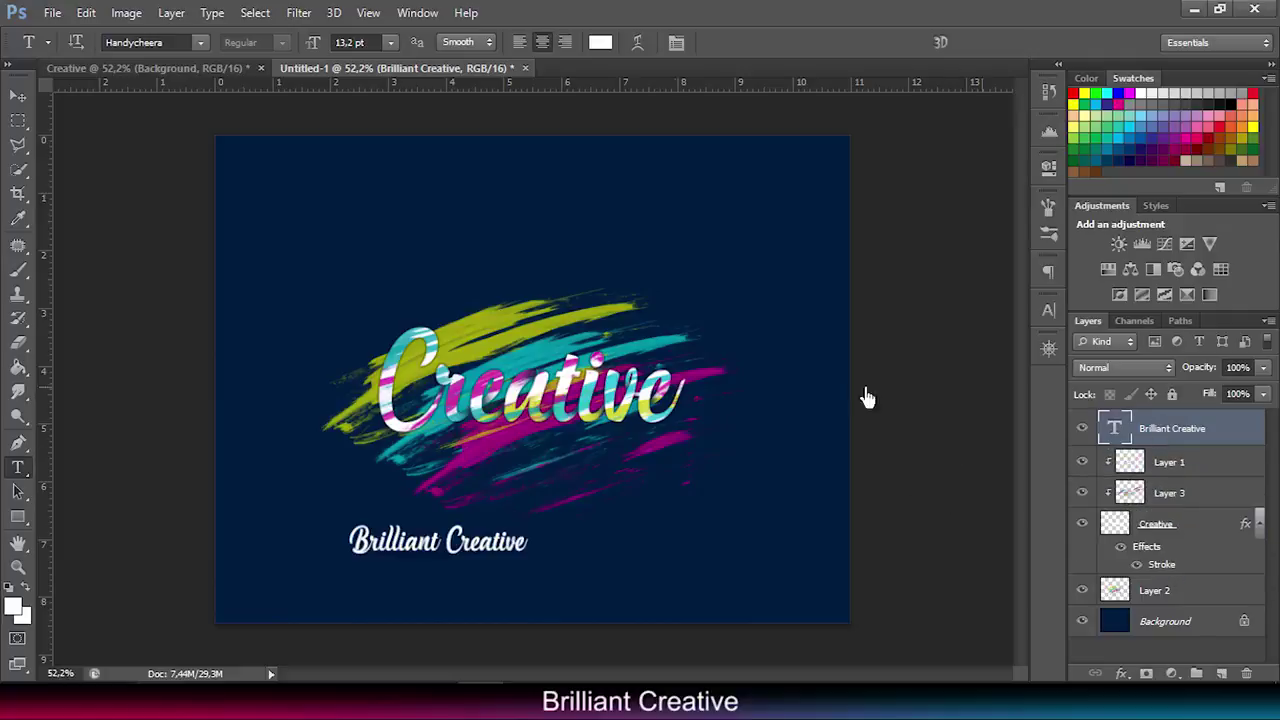
{"action": "left_click", "coordinate": [18, 95]}
{"action": "mouse_move", "coordinate": [390, 555]}
{"action": "left_mouse_down"}
{"action": "mouse_move", "coordinate": [590, 585]}
{"action": "mouse_move", "coordinate": [557, 597]}
{"action": "left_mouse_up"}
Step: Scale the caption down to about 55%
{"action": "key", "text": "ctrl+t"}
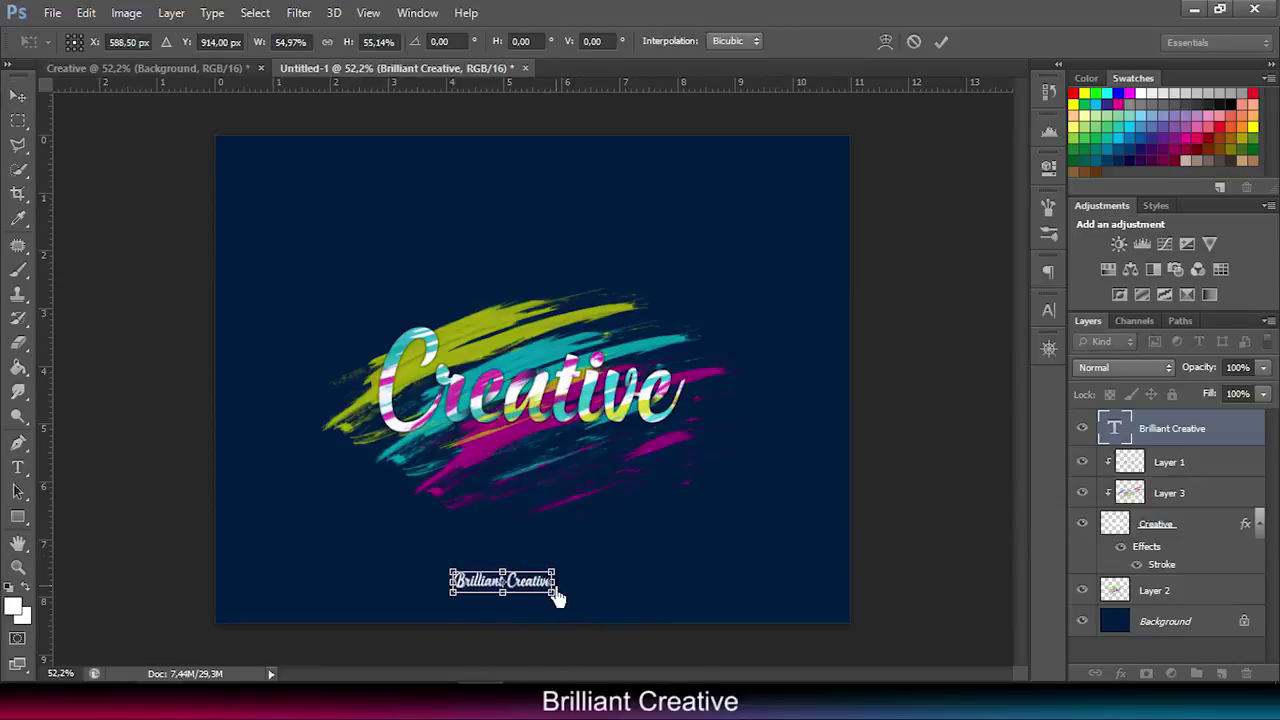
{"action": "left_click", "coordinate": [941, 41]}
{"action": "left_click", "coordinate": [1170, 618], "text": "ctrl"}
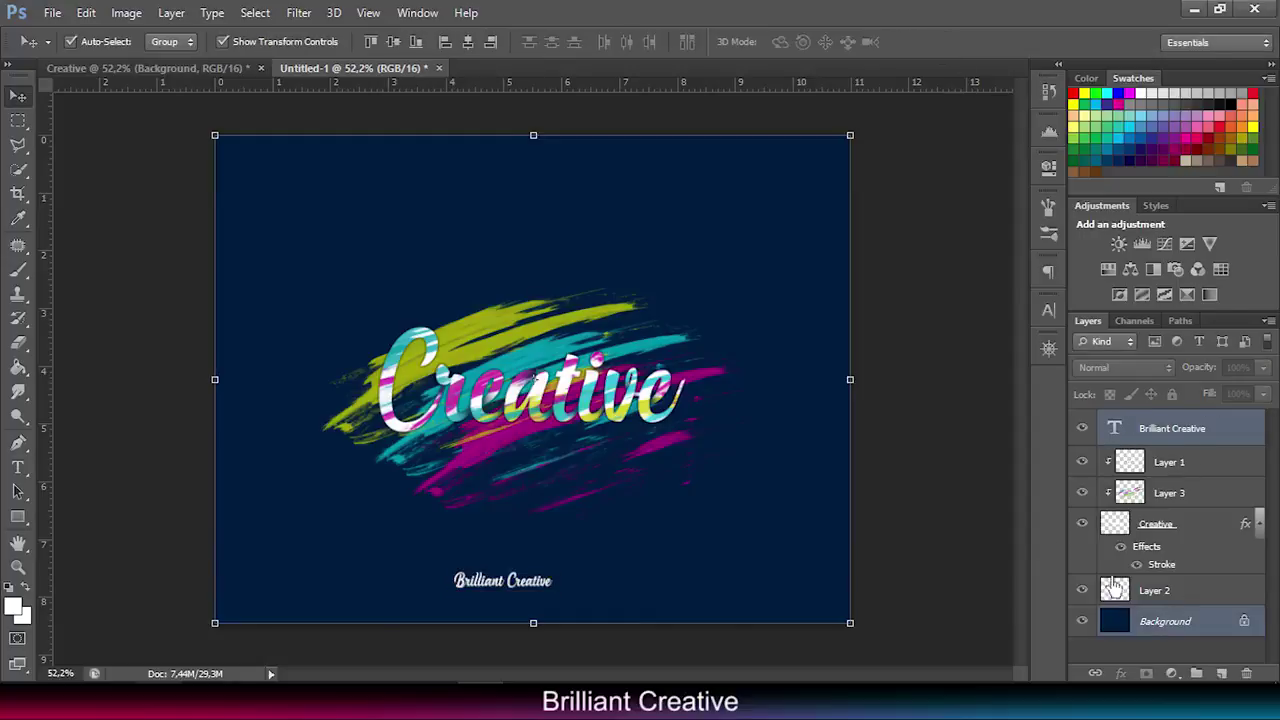
Step: Align the caption with the Background's horizontal centre, then deselect the layers
{"action": "left_click", "coordinate": [467, 42]}
{"action": "left_click", "coordinate": [957, 316]}
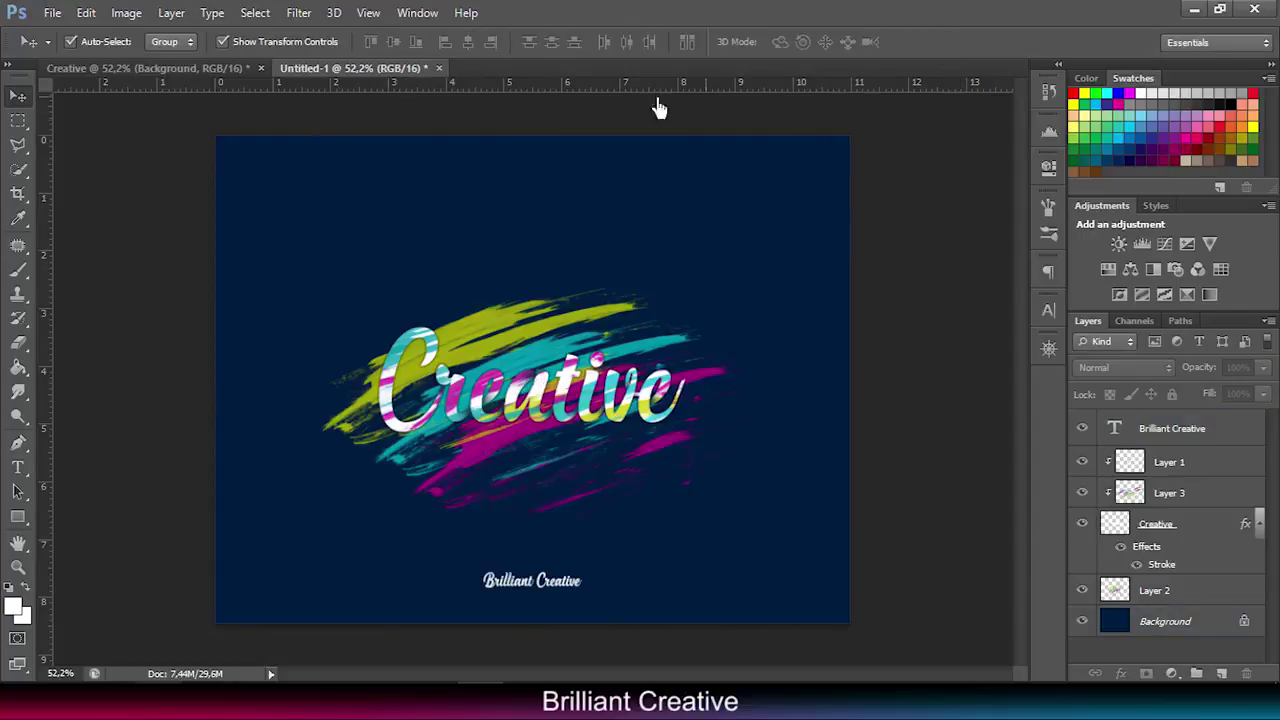